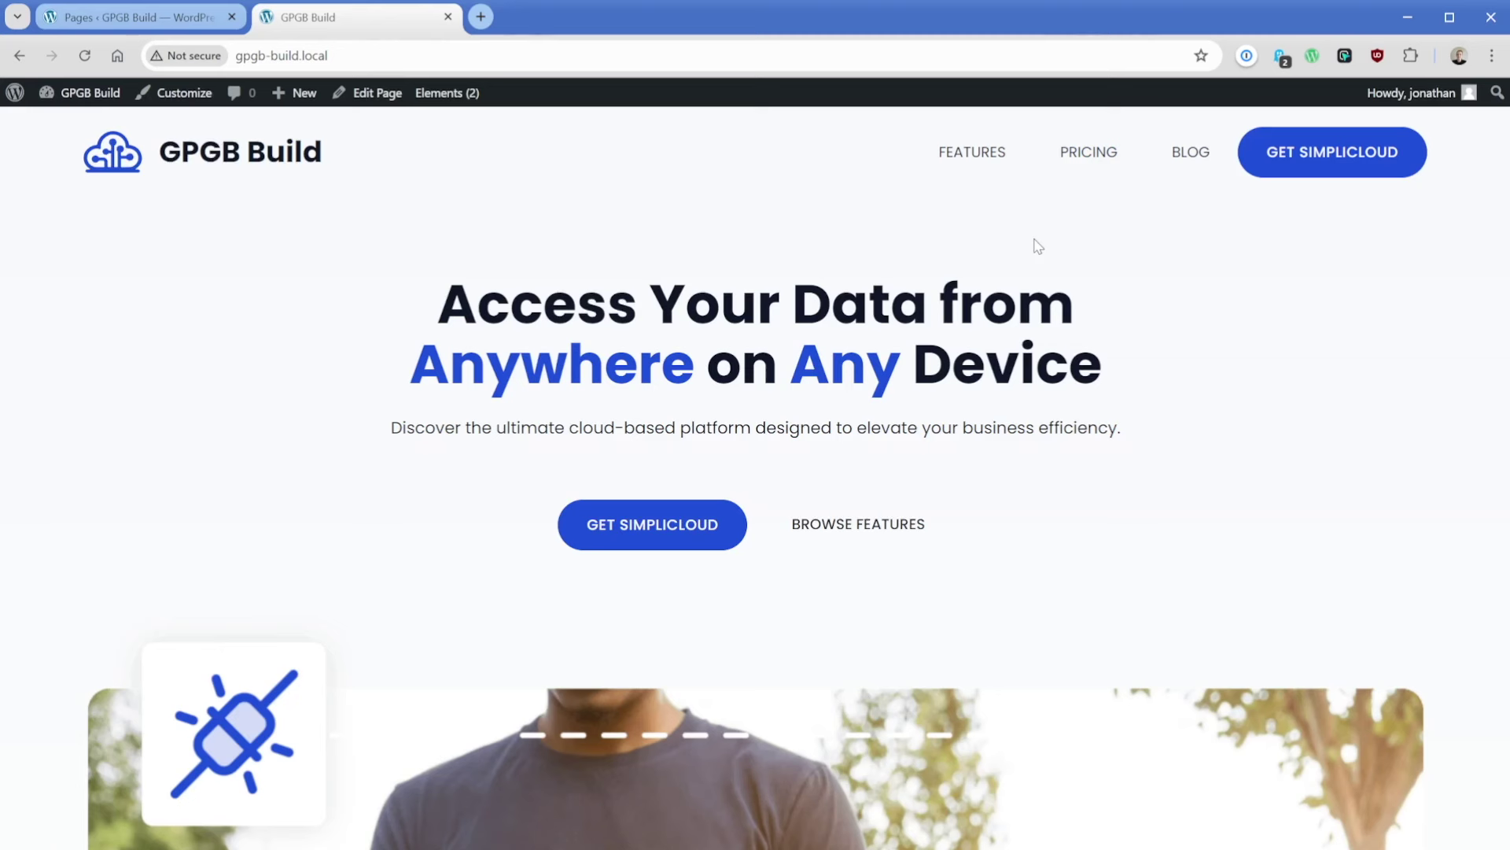
Switch from the live front page back to the WordPress admin Pages list.
{"action": "left_click", "coordinate": [191, 28]}
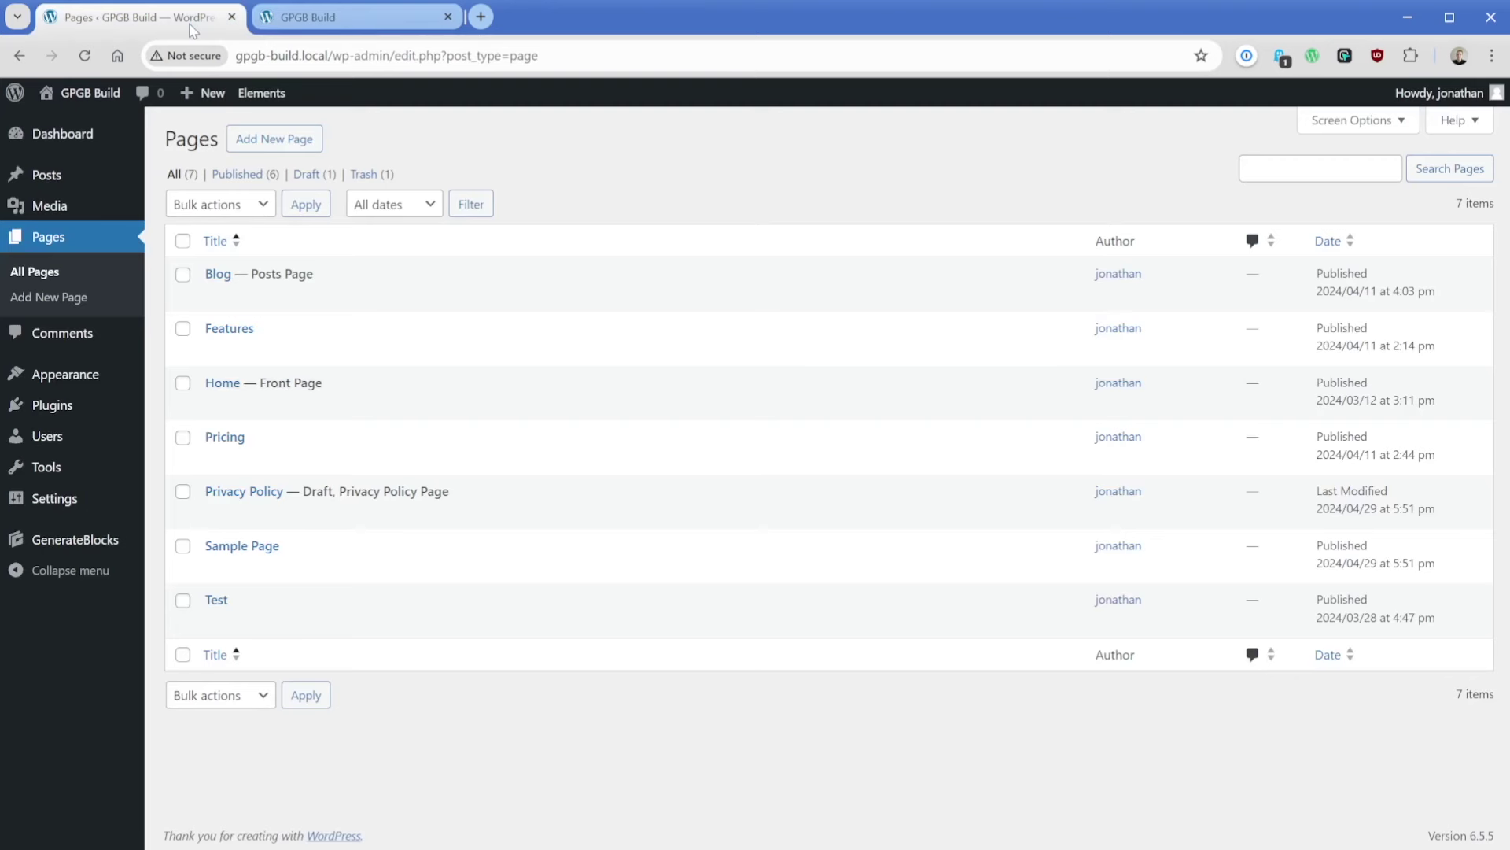
Open the CTA Navigation hook element from Appearance > Elements for editing.
{"action": "mouse_move", "coordinate": [83, 375]}
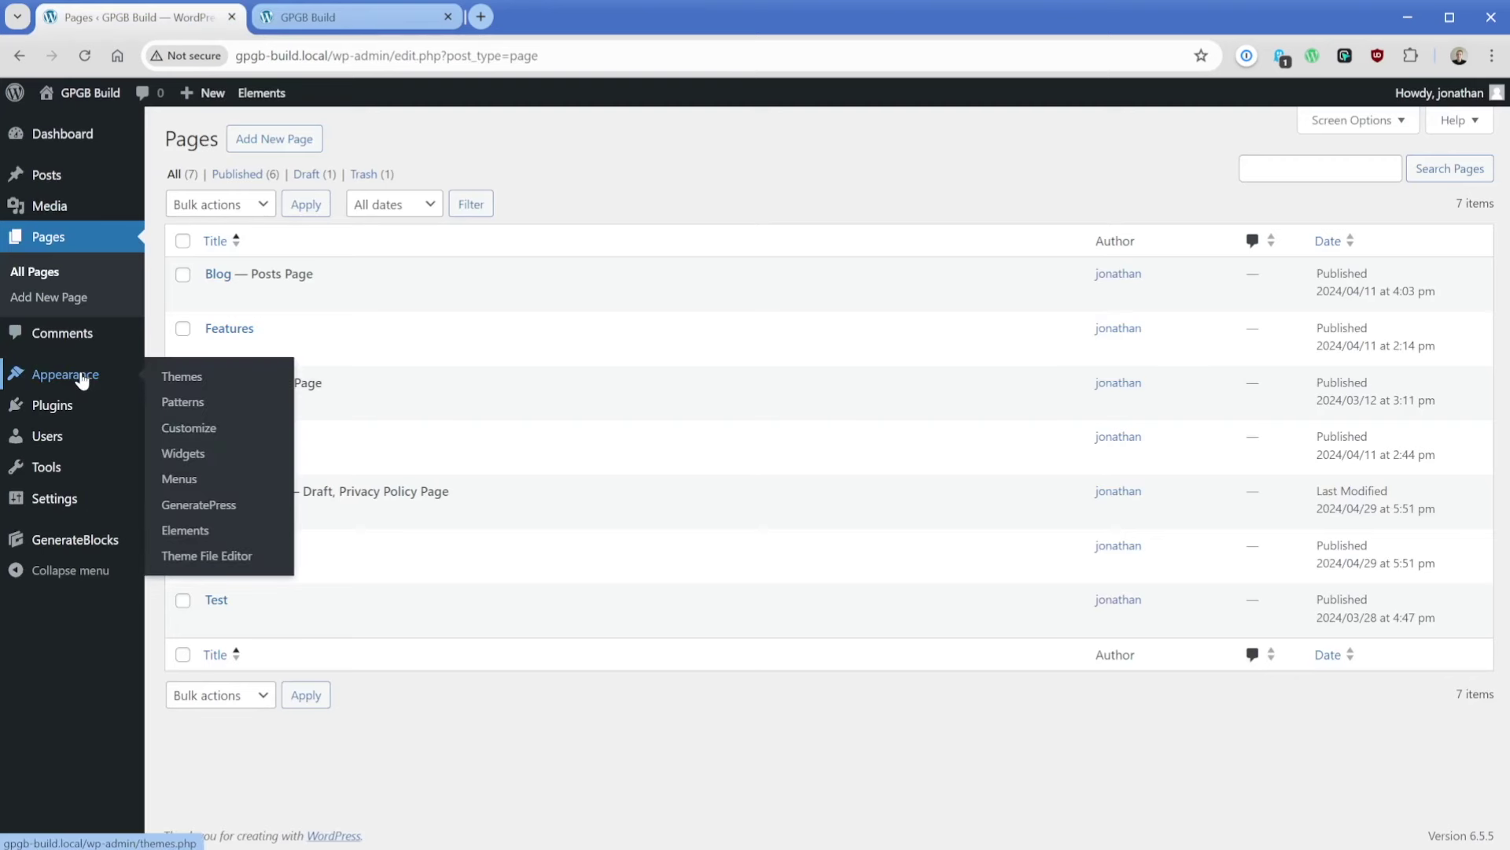
{"action": "left_click", "coordinate": [186, 532]}
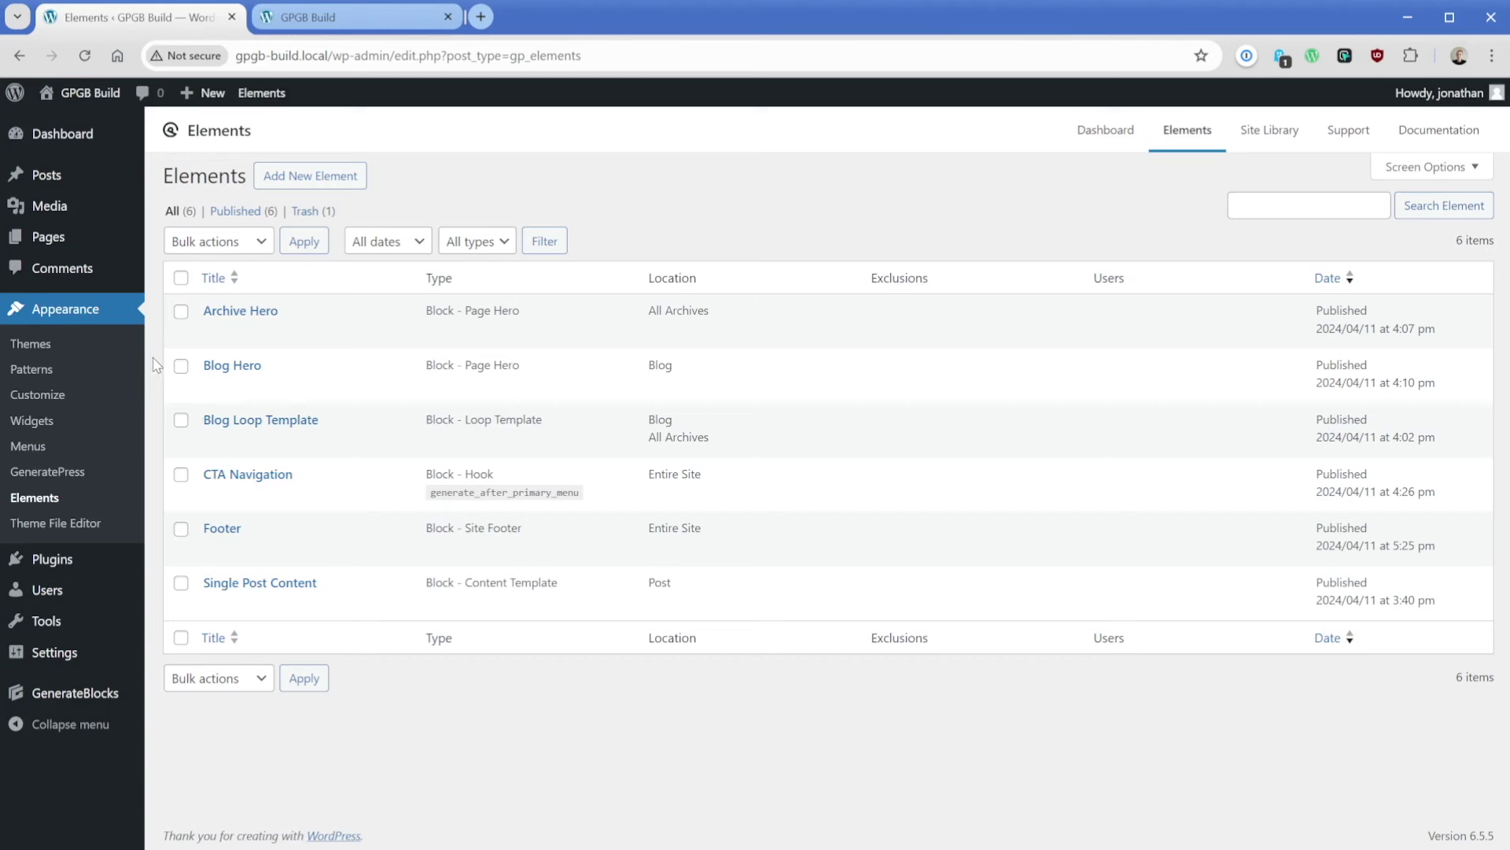
{"action": "left_click", "coordinate": [243, 474]}
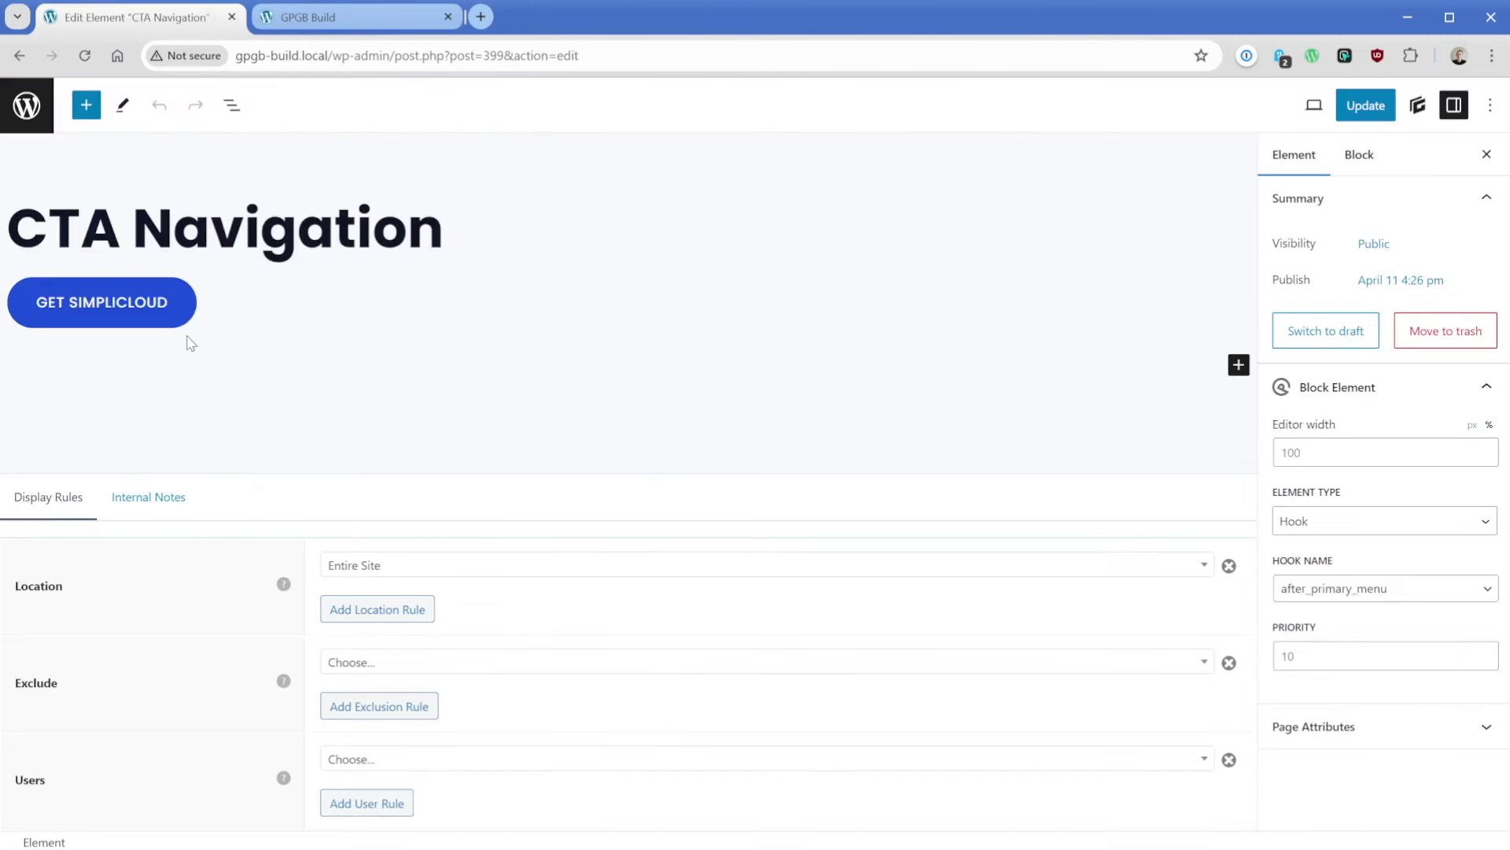
{"action": "left_click", "coordinate": [190, 324]}
{"action": "left_click", "coordinate": [230, 104]}
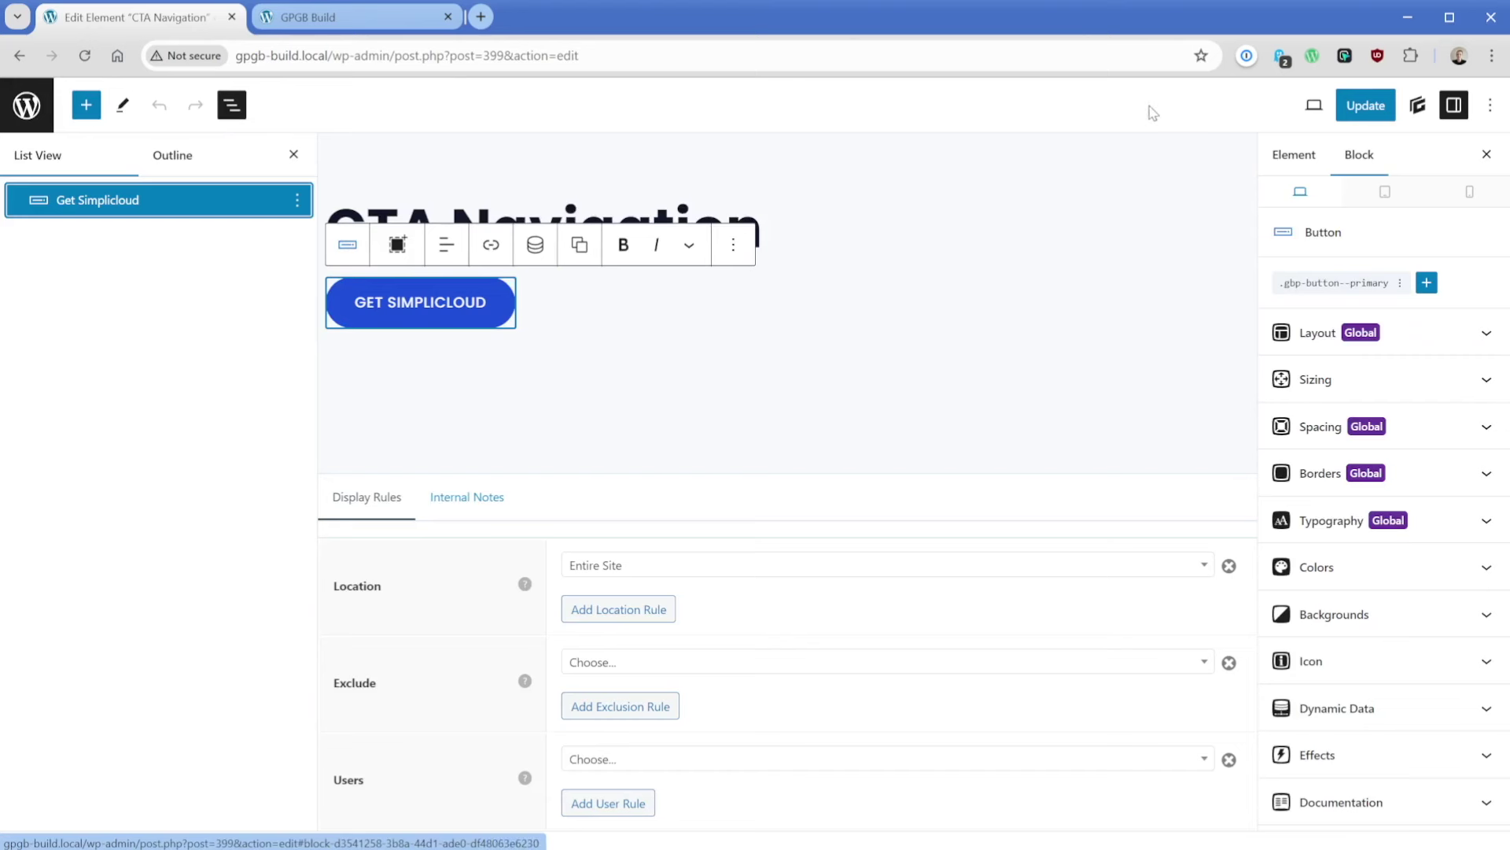
{"action": "left_click", "coordinate": [1292, 155]}
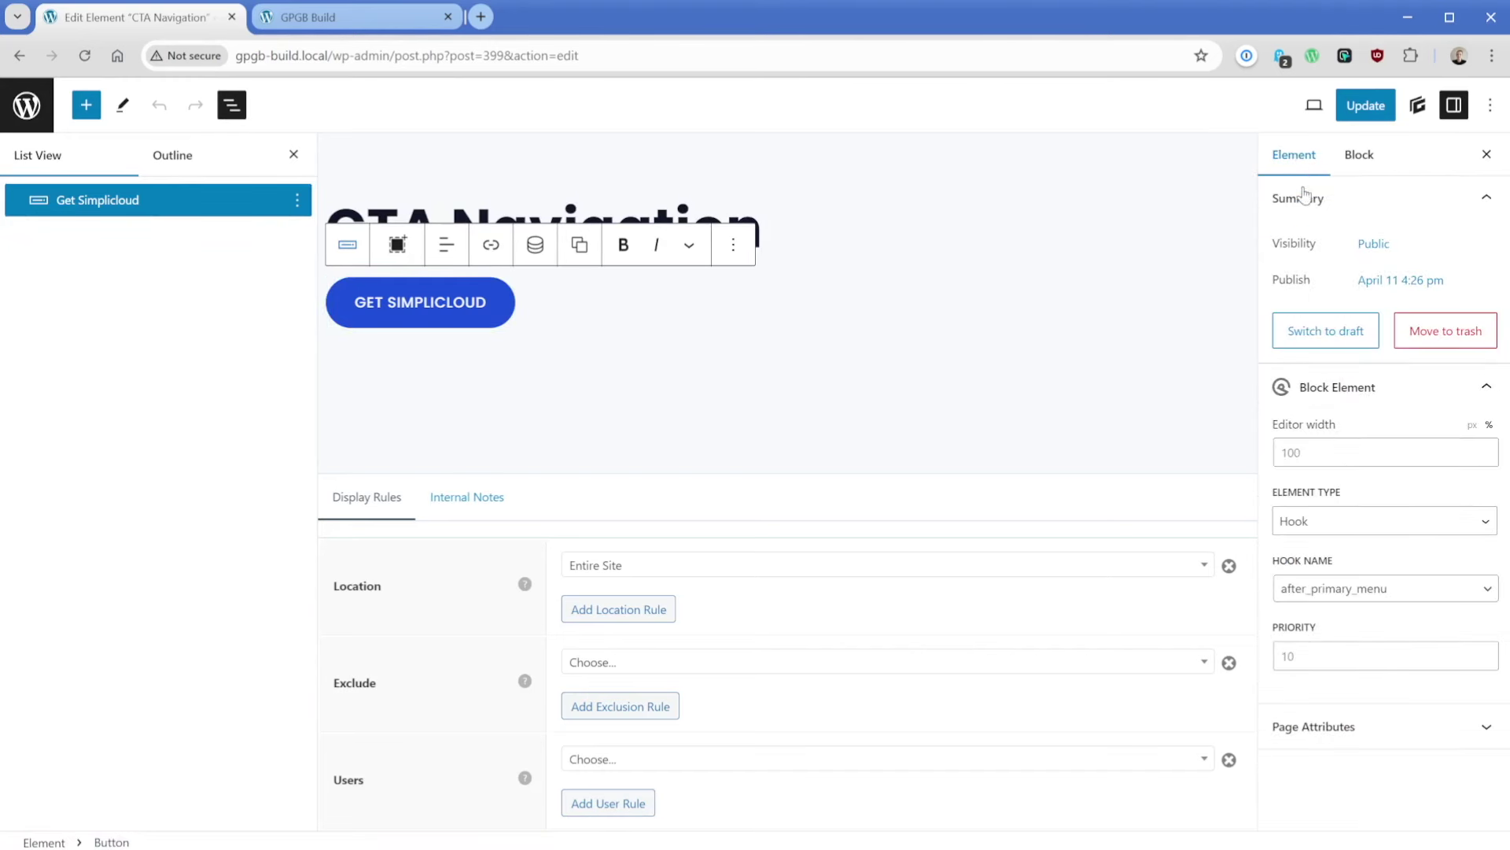
{"action": "left_click", "coordinate": [1346, 529]}
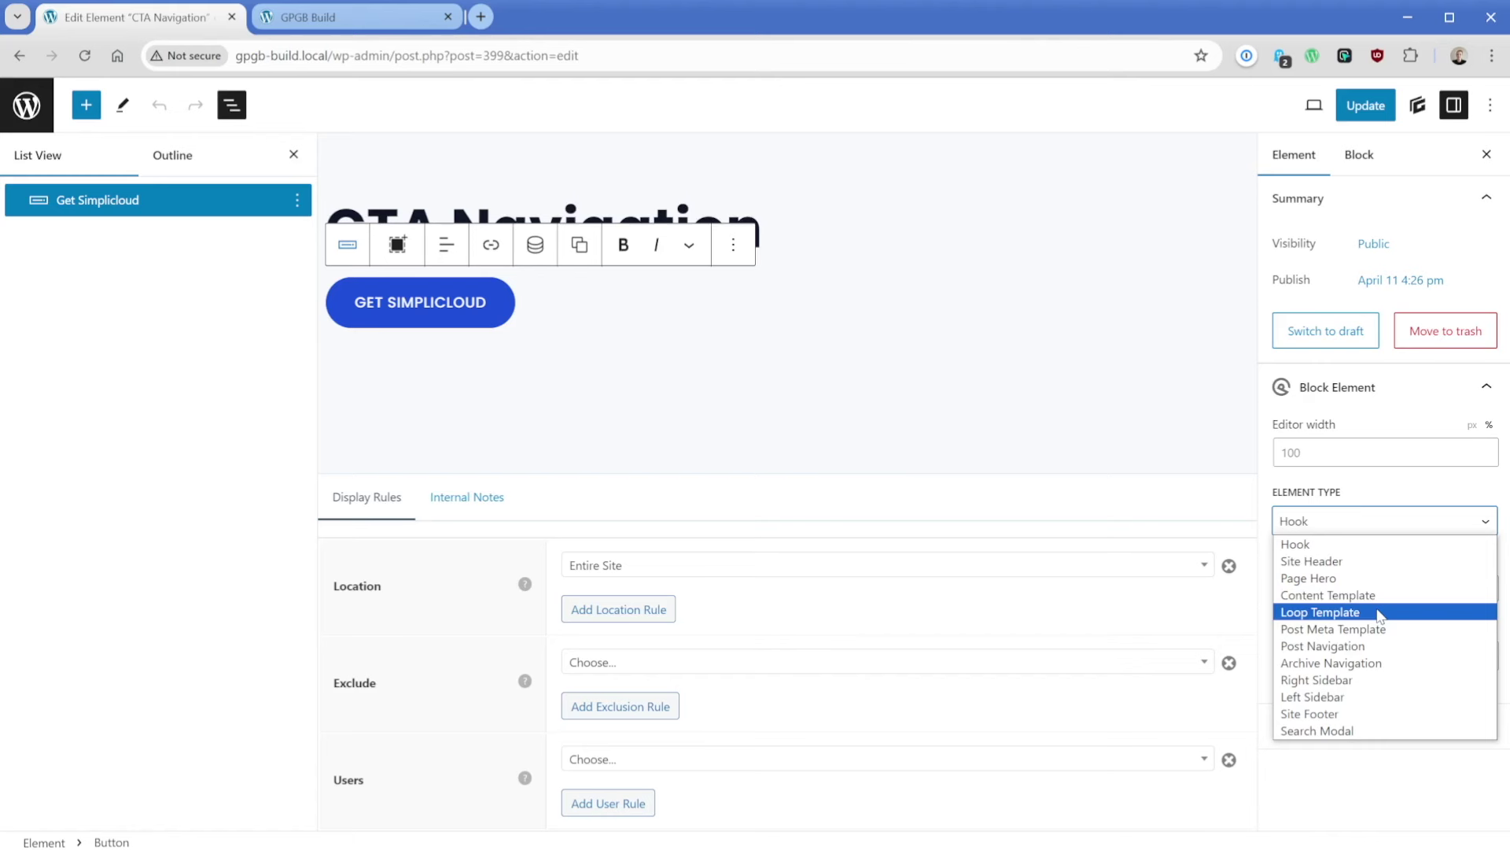
{"action": "left_click", "coordinate": [1370, 546]}
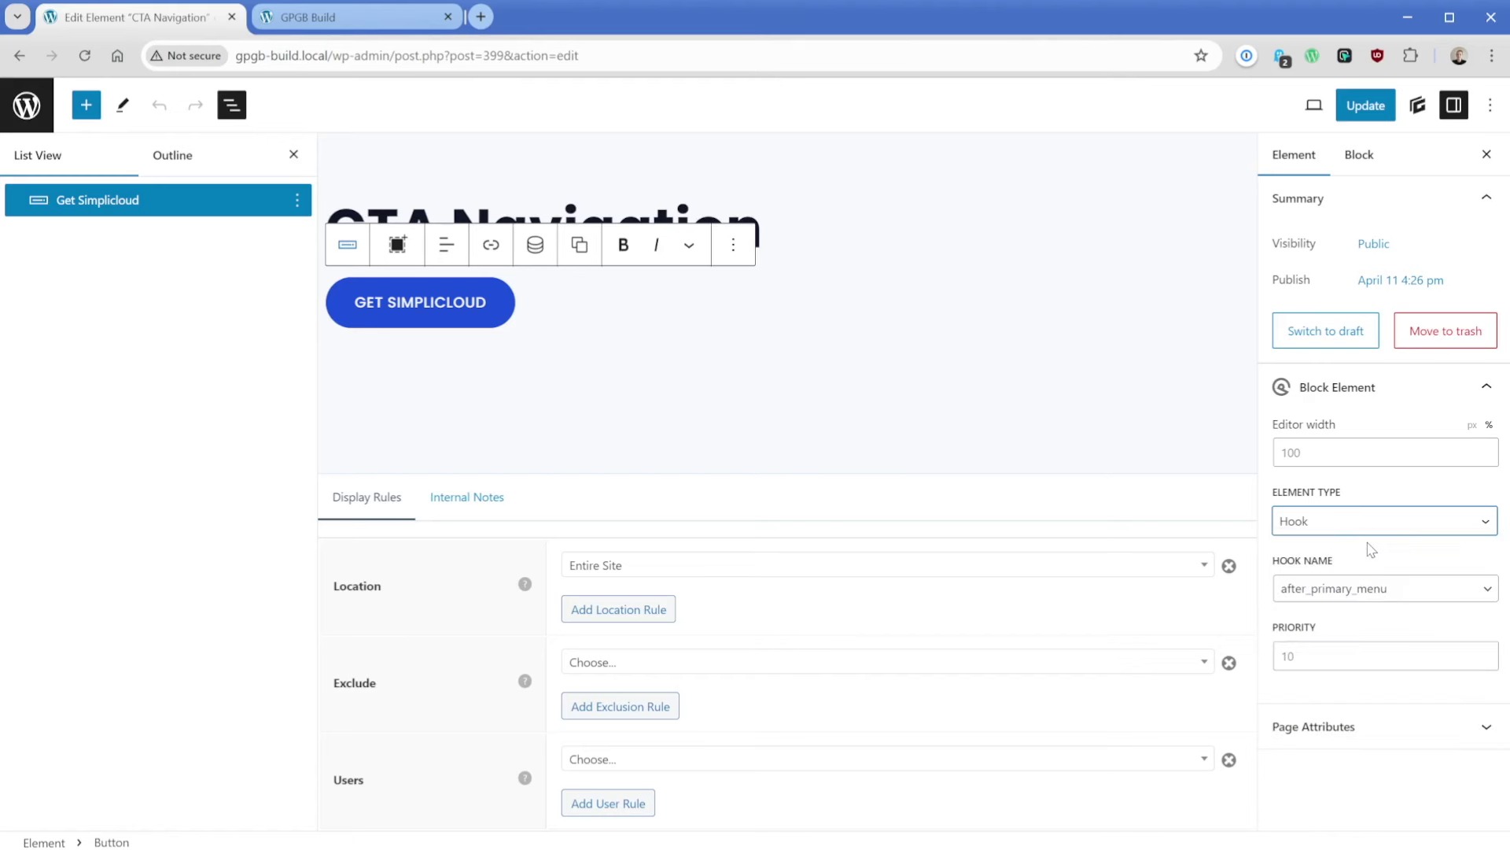
{"action": "left_click", "coordinate": [1385, 588]}
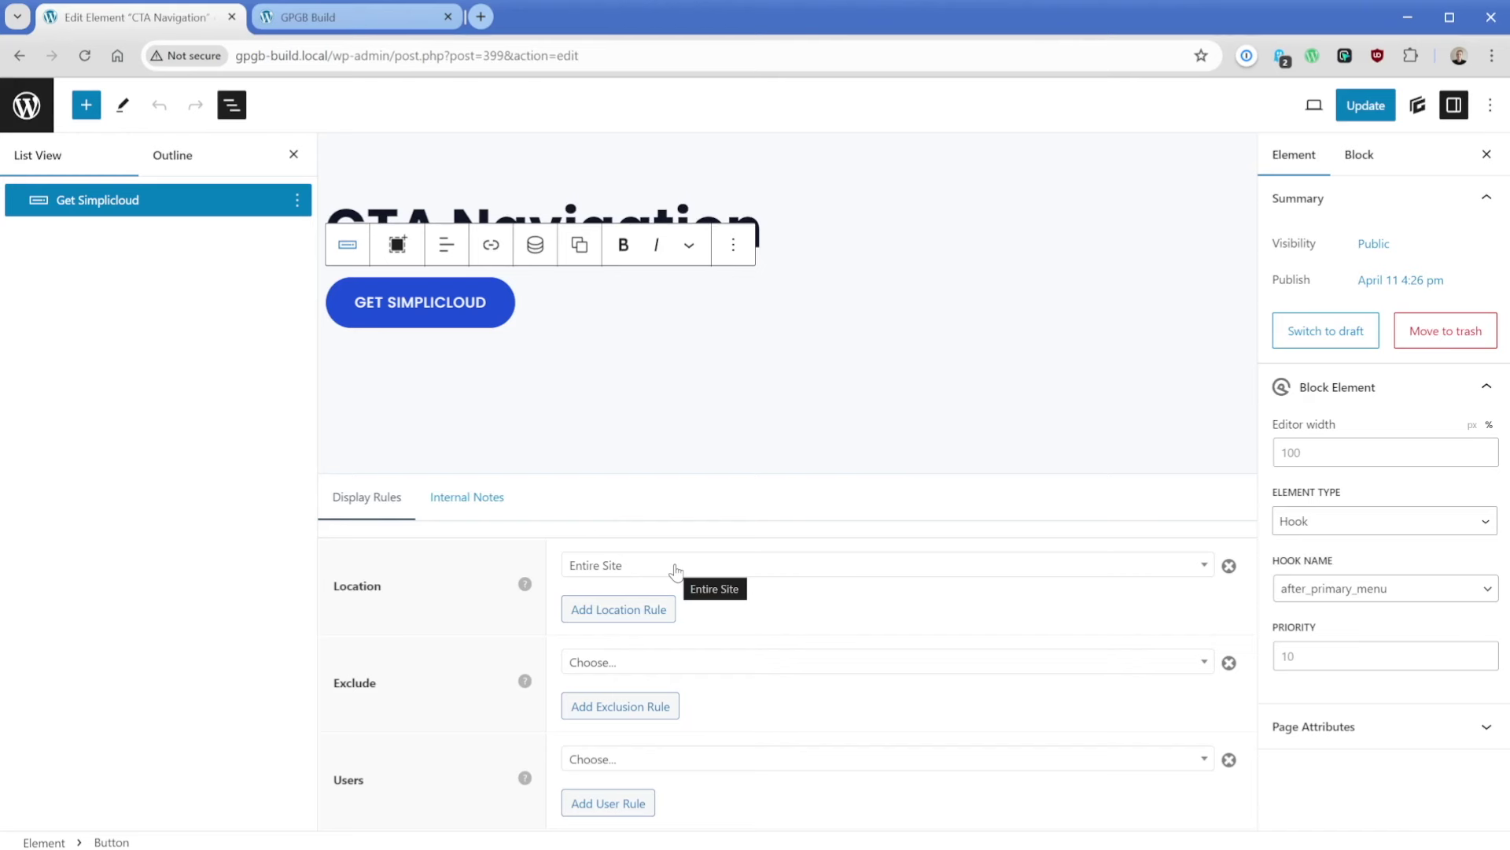
Add Page > Pricing as an exclusion rule for CTA Navigation and update the element.
{"action": "left_click", "coordinate": [695, 665]}
{"action": "scroll", "coordinate": [692, 605], "scroll_direction": "down", "scroll_amount": 2}
{"action": "scroll", "coordinate": [690, 584], "scroll_direction": "down", "scroll_amount": 6}
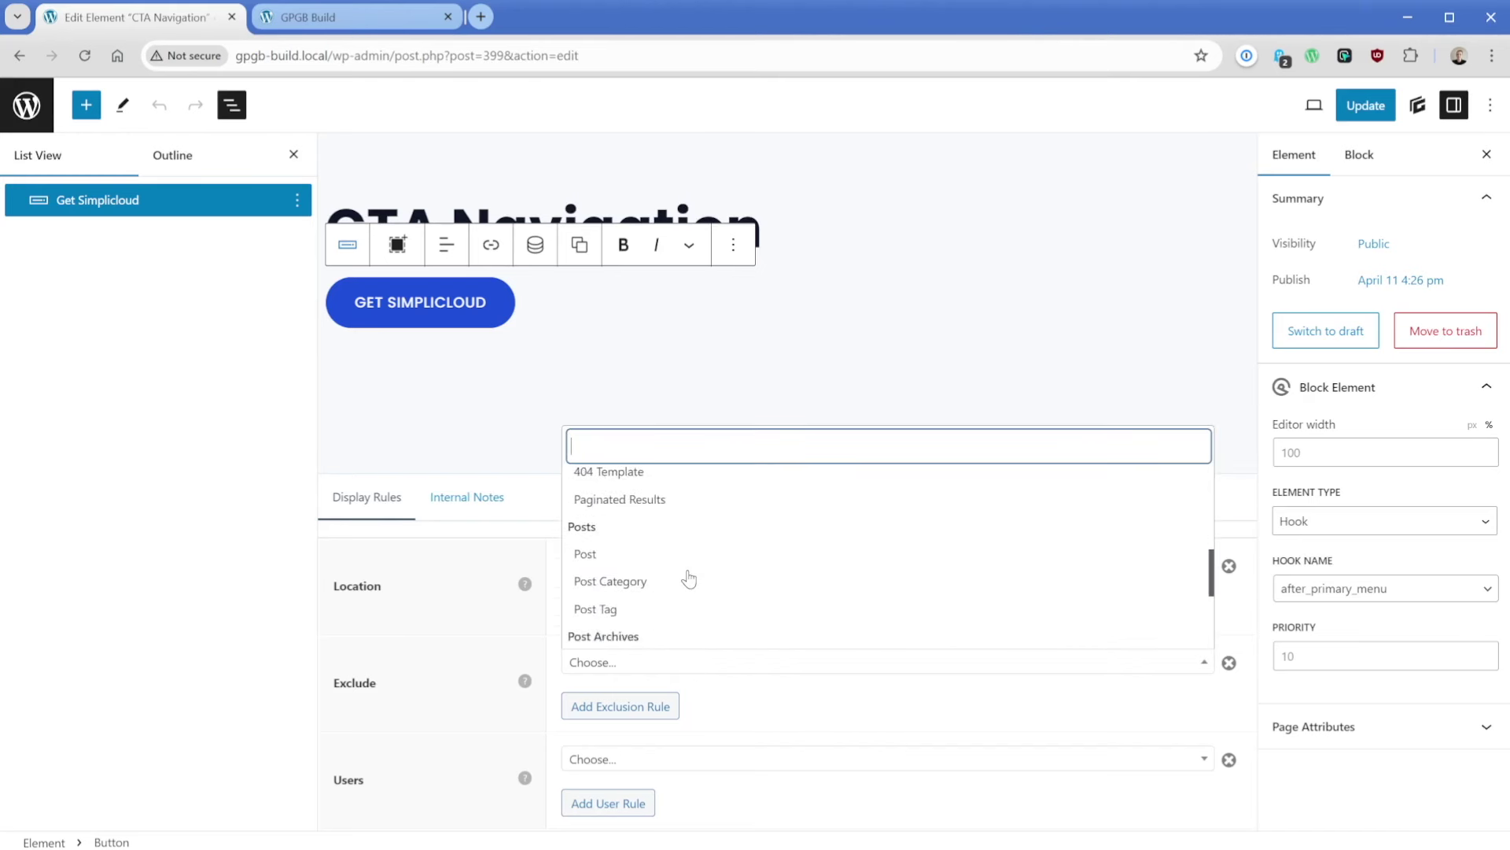
{"action": "left_click", "coordinate": [624, 635]}
{"action": "left_click", "coordinate": [931, 665]}
{"action": "left_click", "coordinate": [972, 588]}
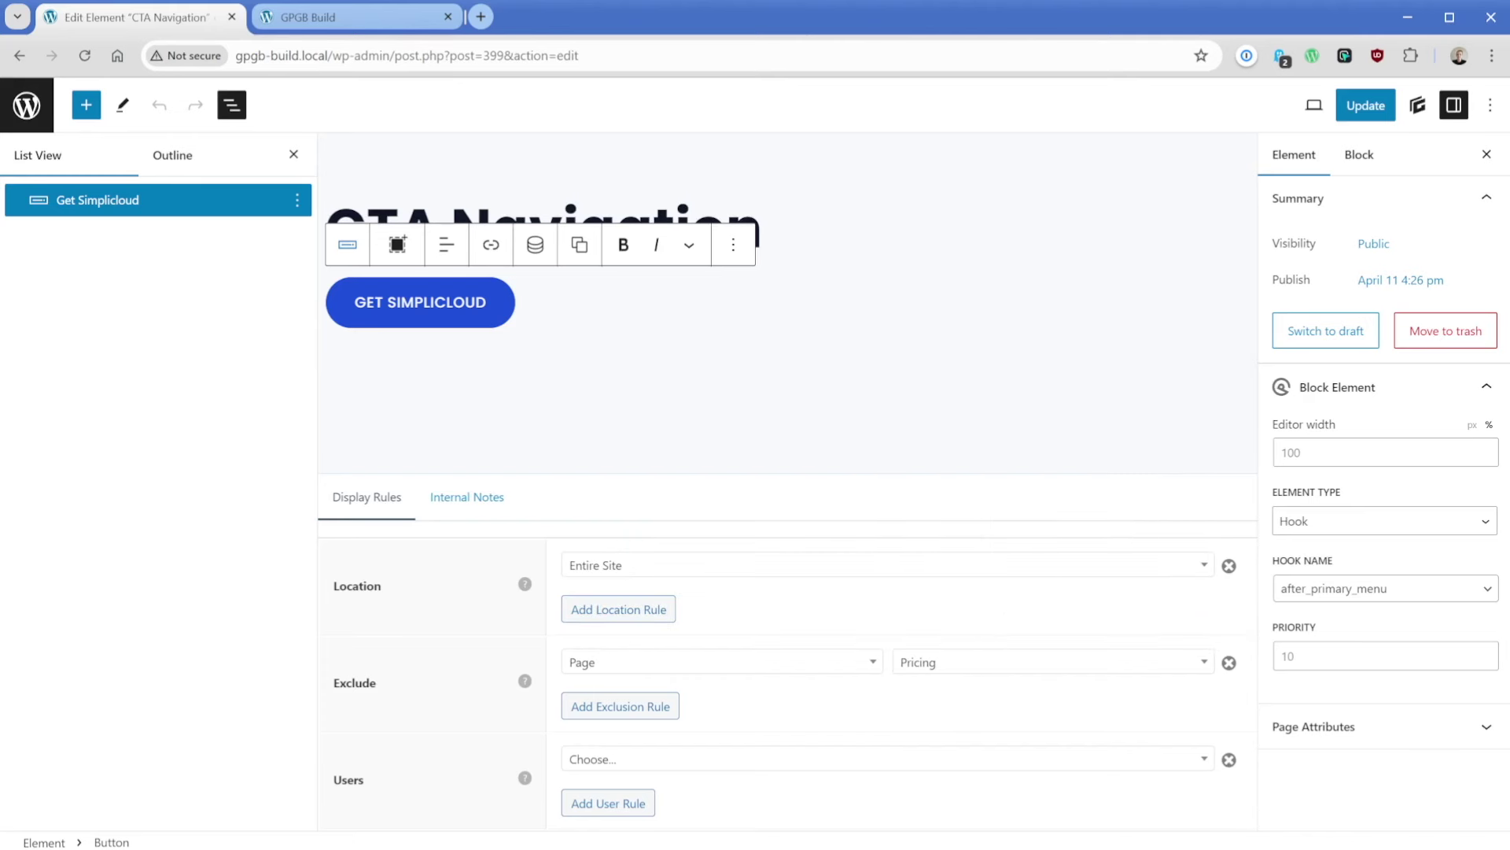
{"action": "left_click", "coordinate": [1358, 101]}
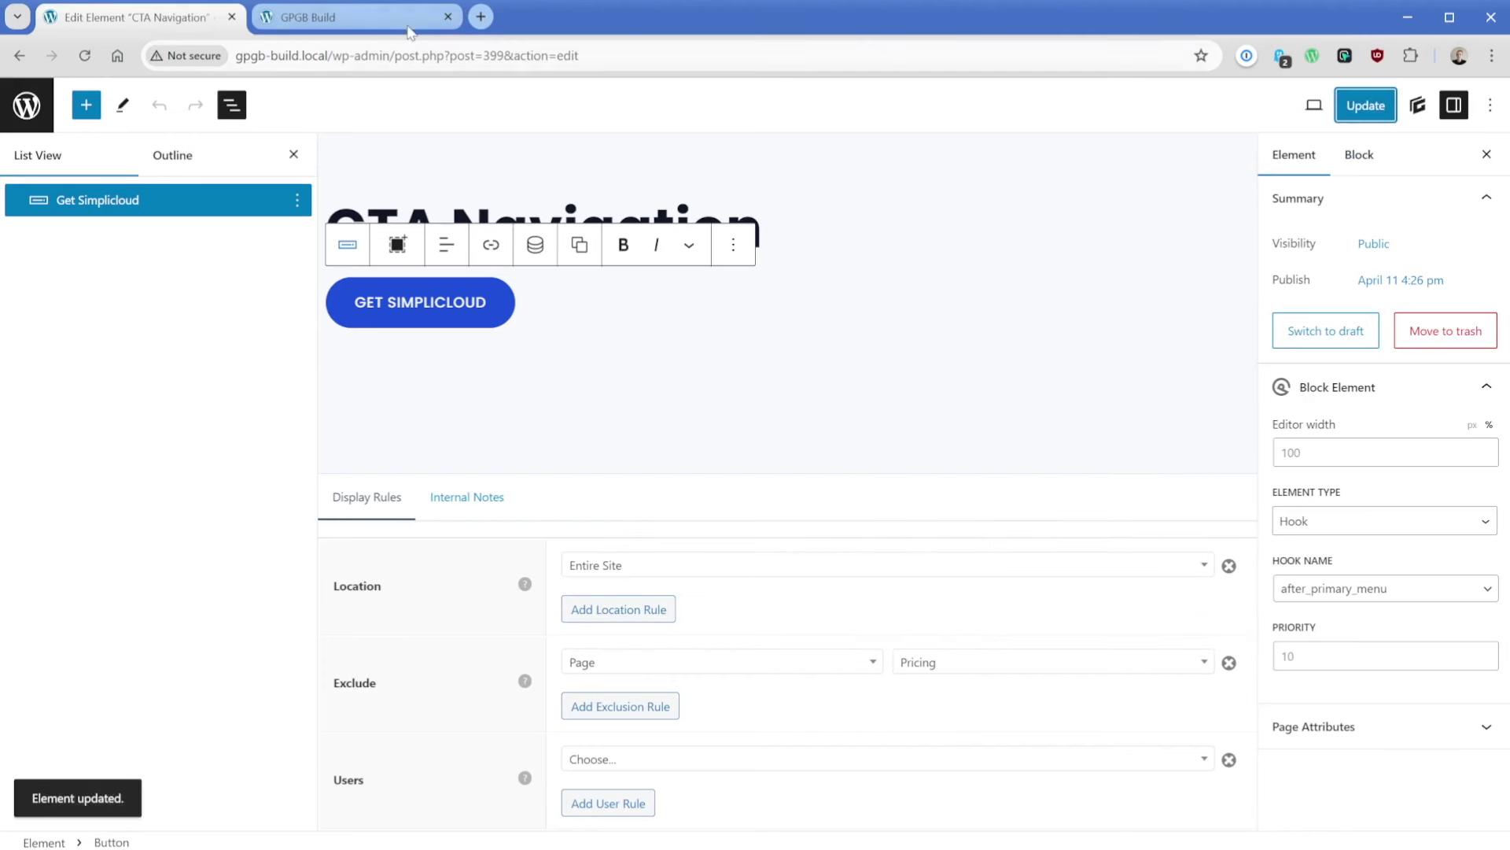
Check that the live Pricing page shows no CTA button, then return to the editor.
{"action": "left_click", "coordinate": [346, 16]}
{"action": "left_click", "coordinate": [1096, 158]}
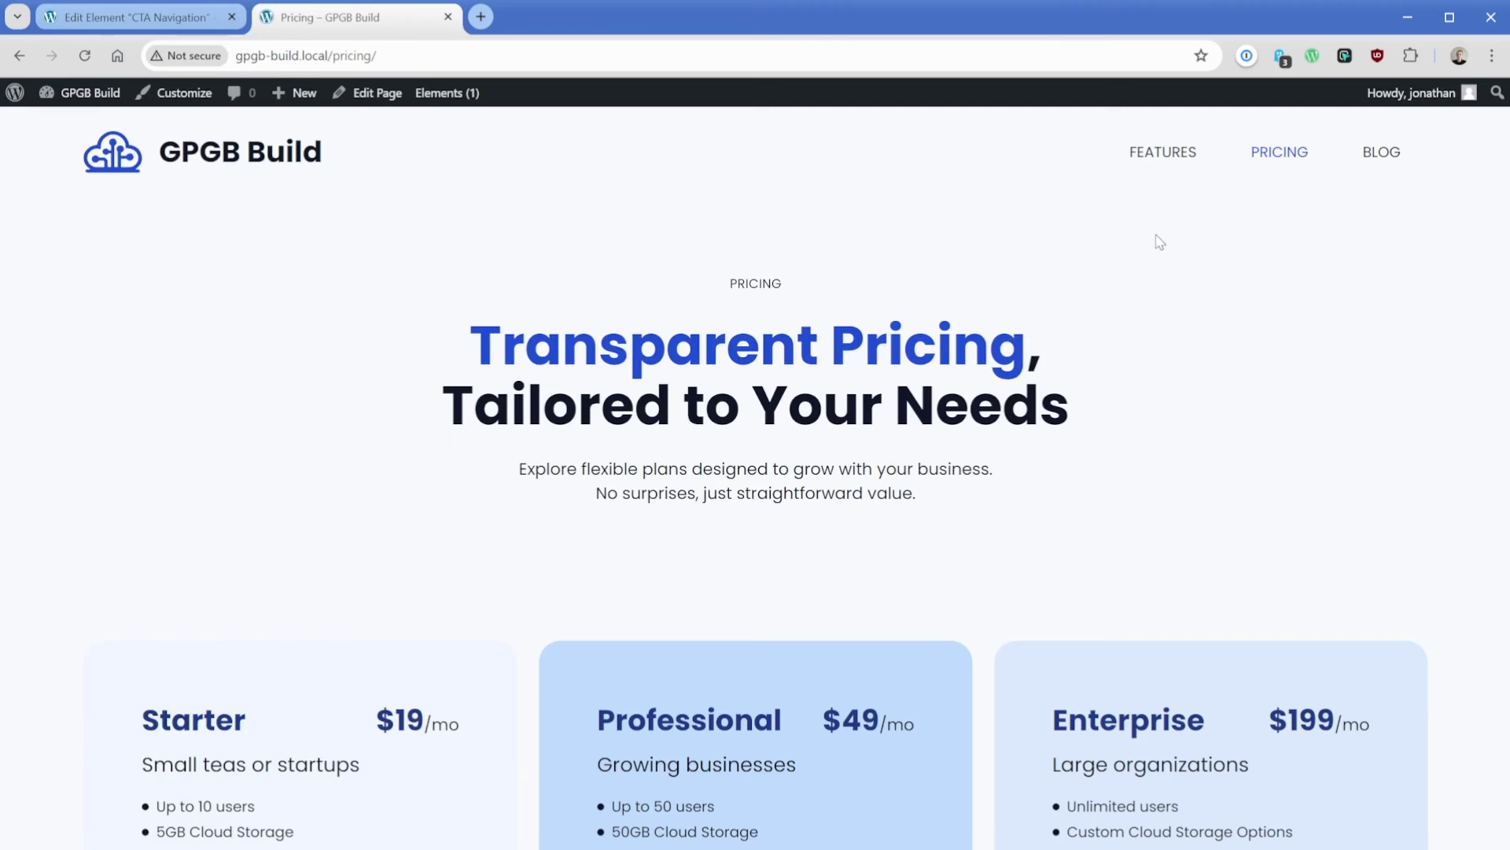
{"action": "left_click", "coordinate": [196, 29]}
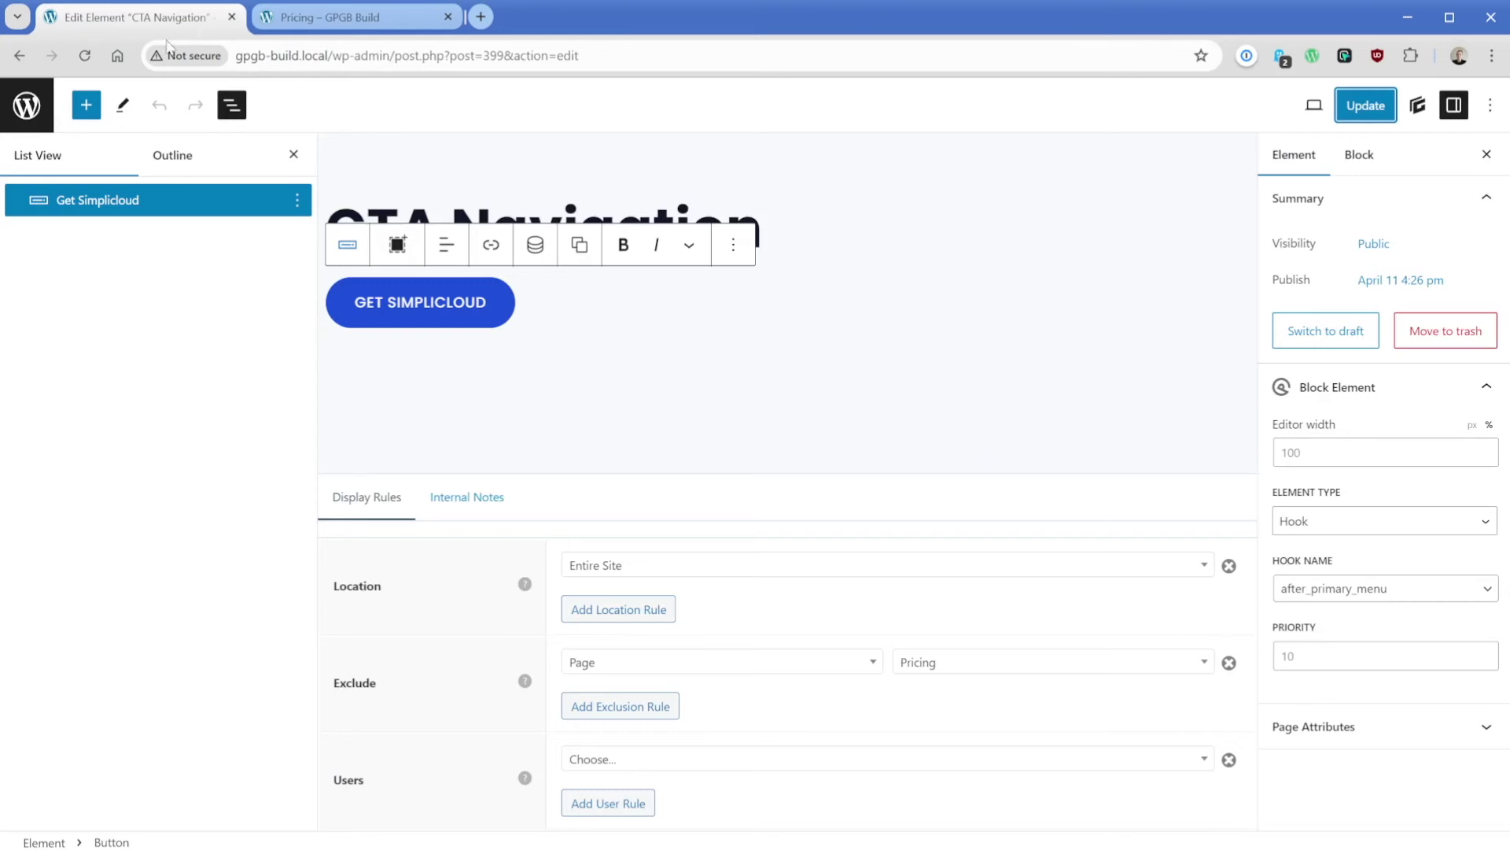
Copy the Book a Demo container from the CTA Section pattern using List View.
{"action": "left_click", "coordinate": [26, 106]}
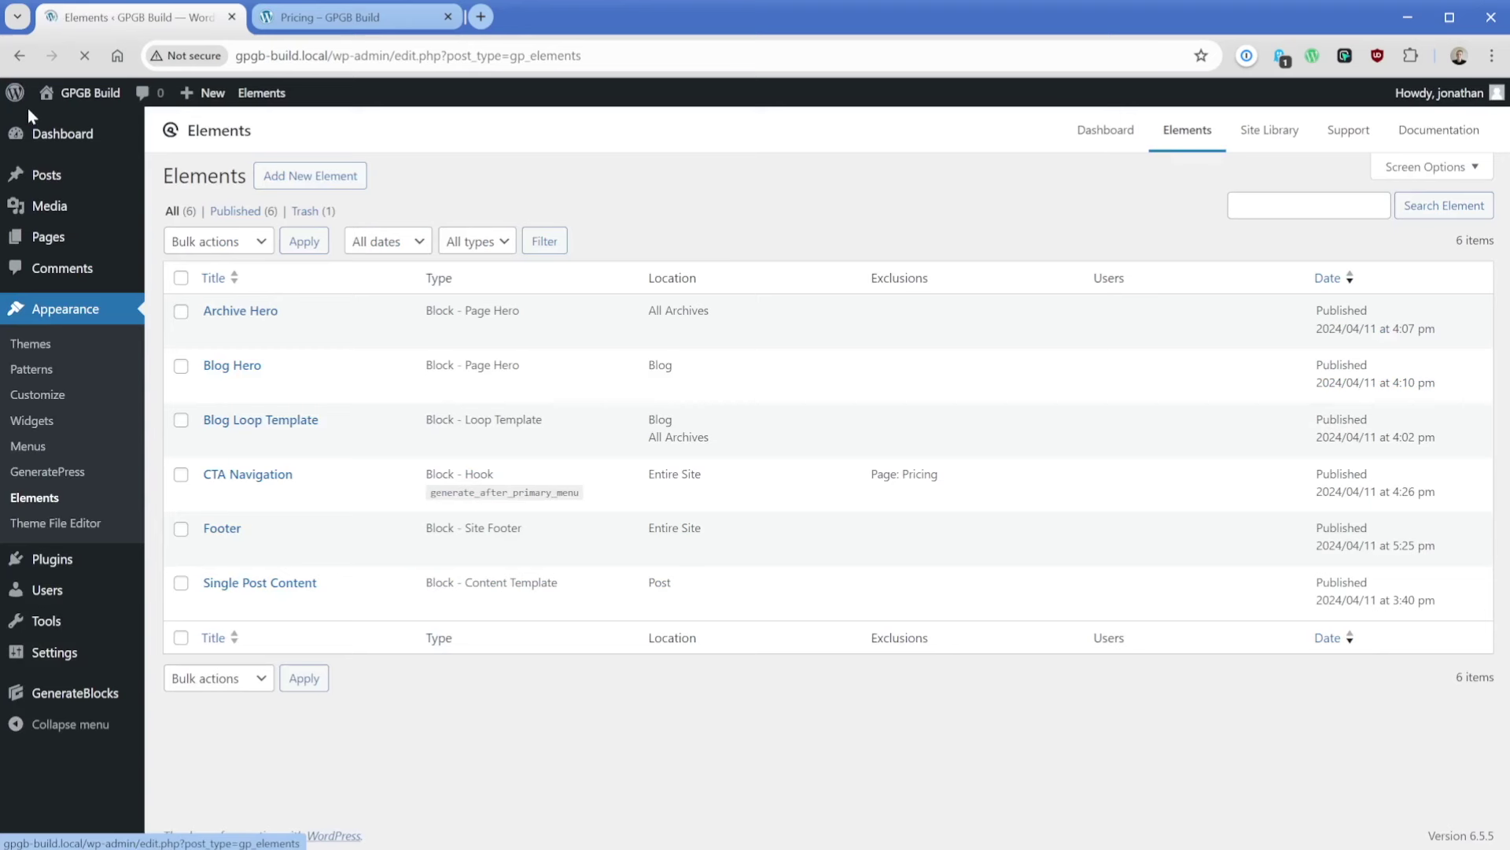
{"action": "left_click", "coordinate": [31, 370]}
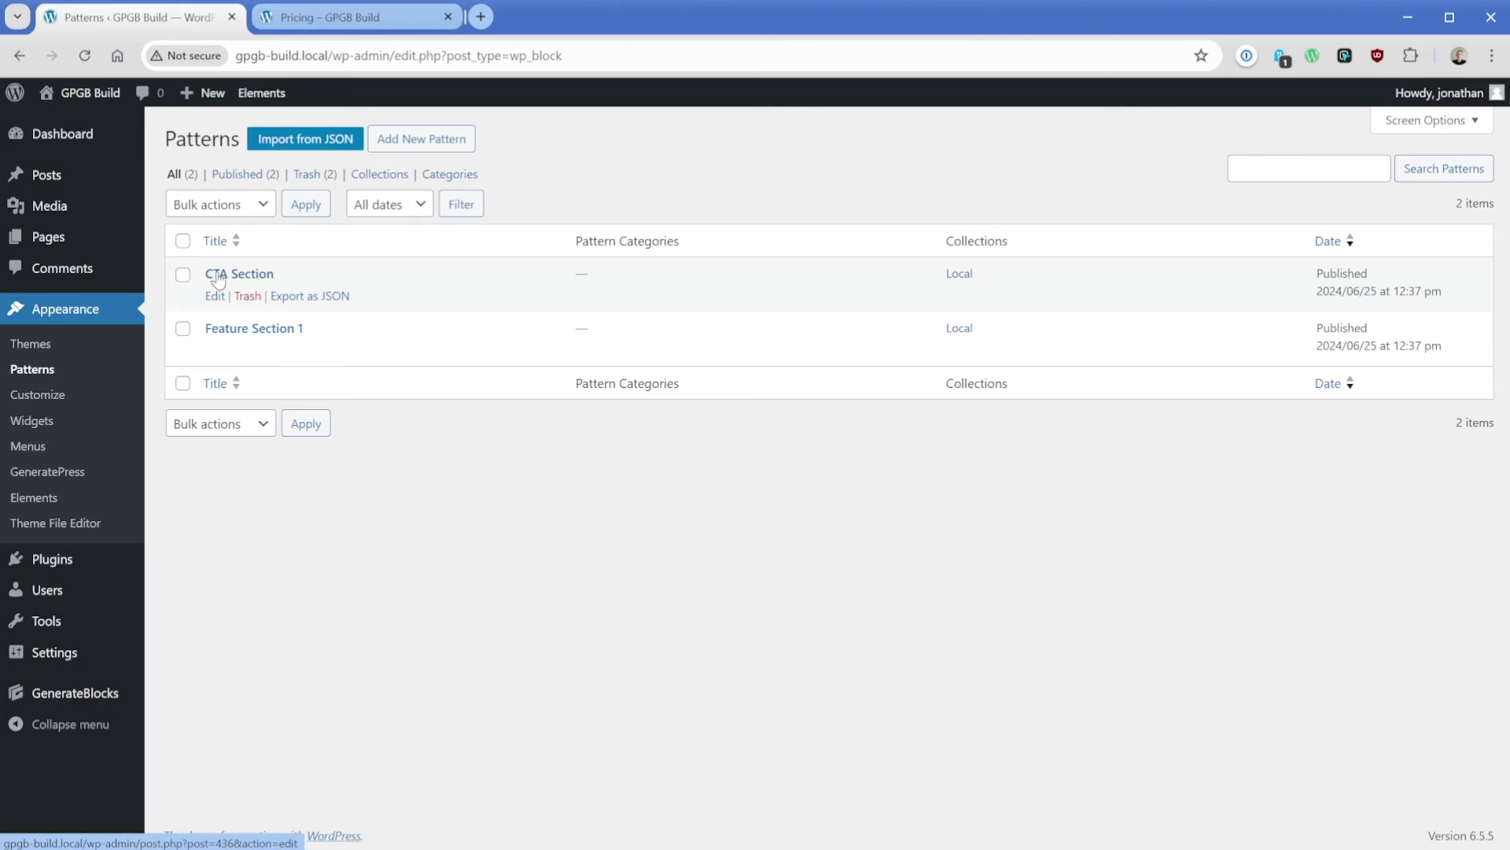
{"action": "middle_click", "coordinate": [214, 296]}
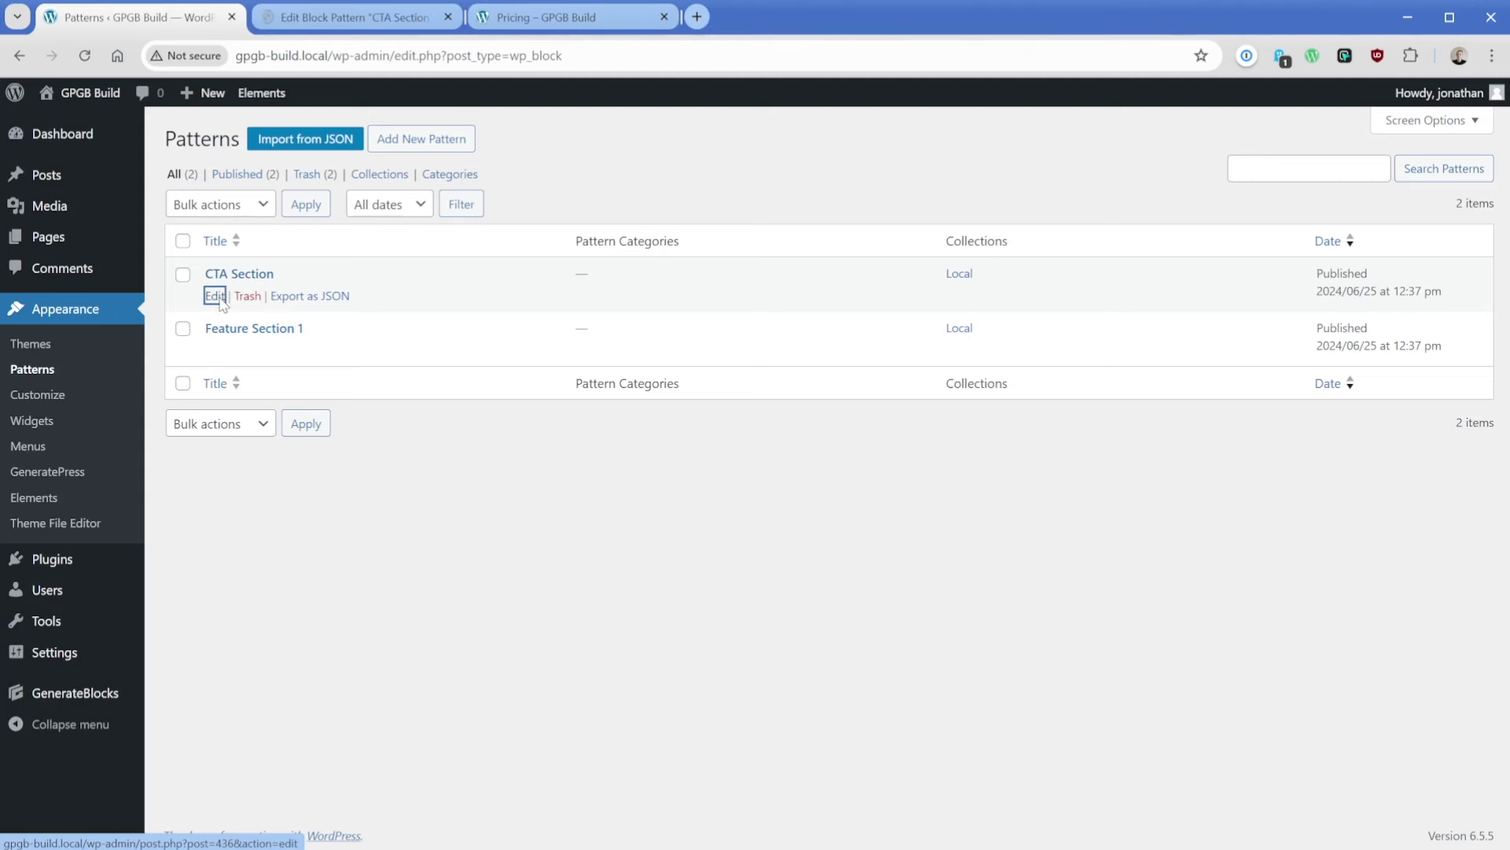
{"action": "left_click", "coordinate": [326, 30]}
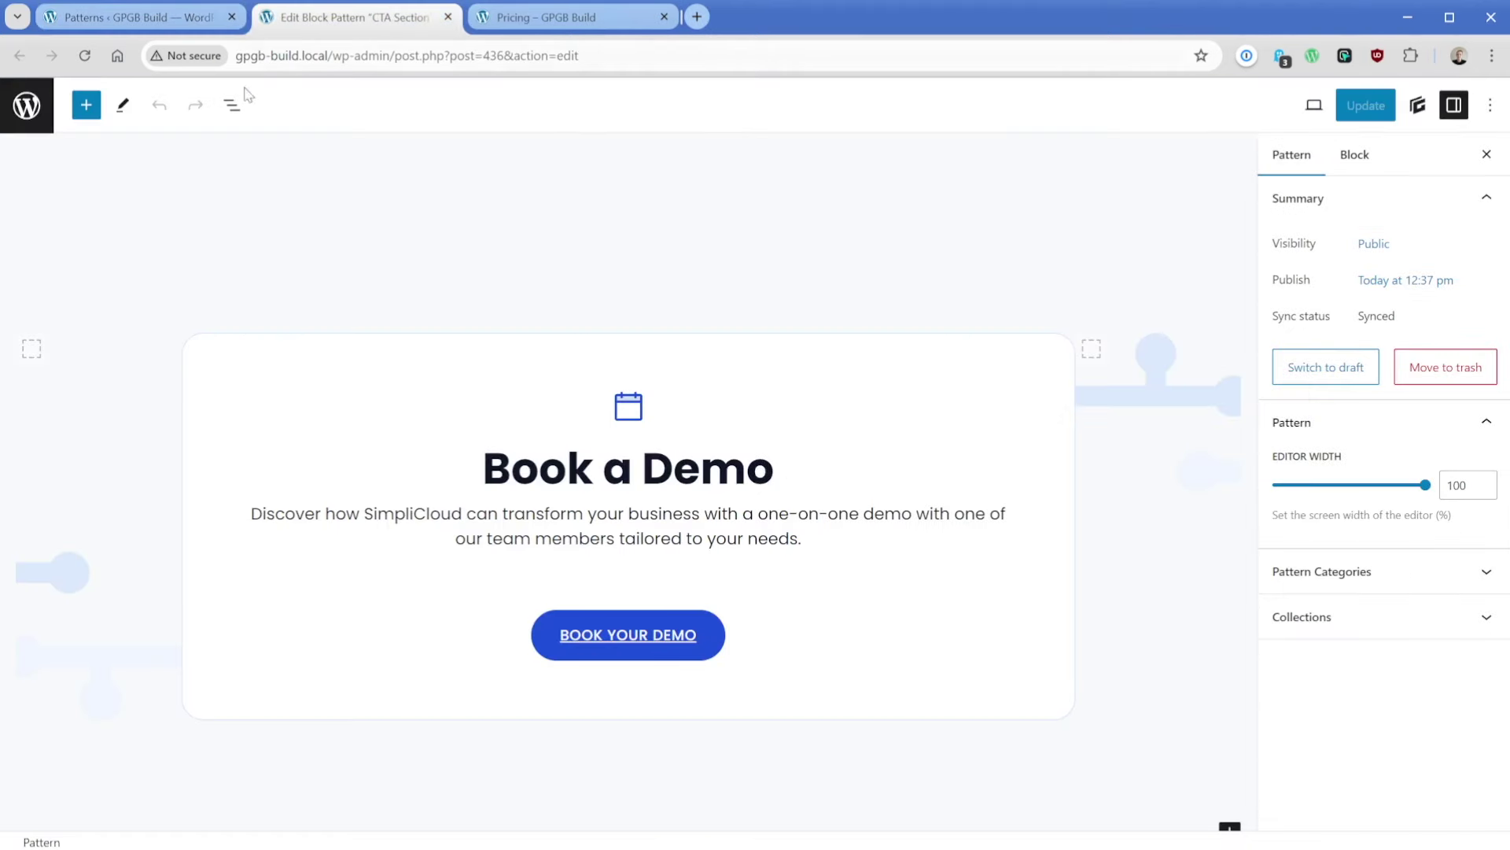
{"action": "left_click", "coordinate": [232, 110]}
{"action": "left_click", "coordinate": [123, 198]}
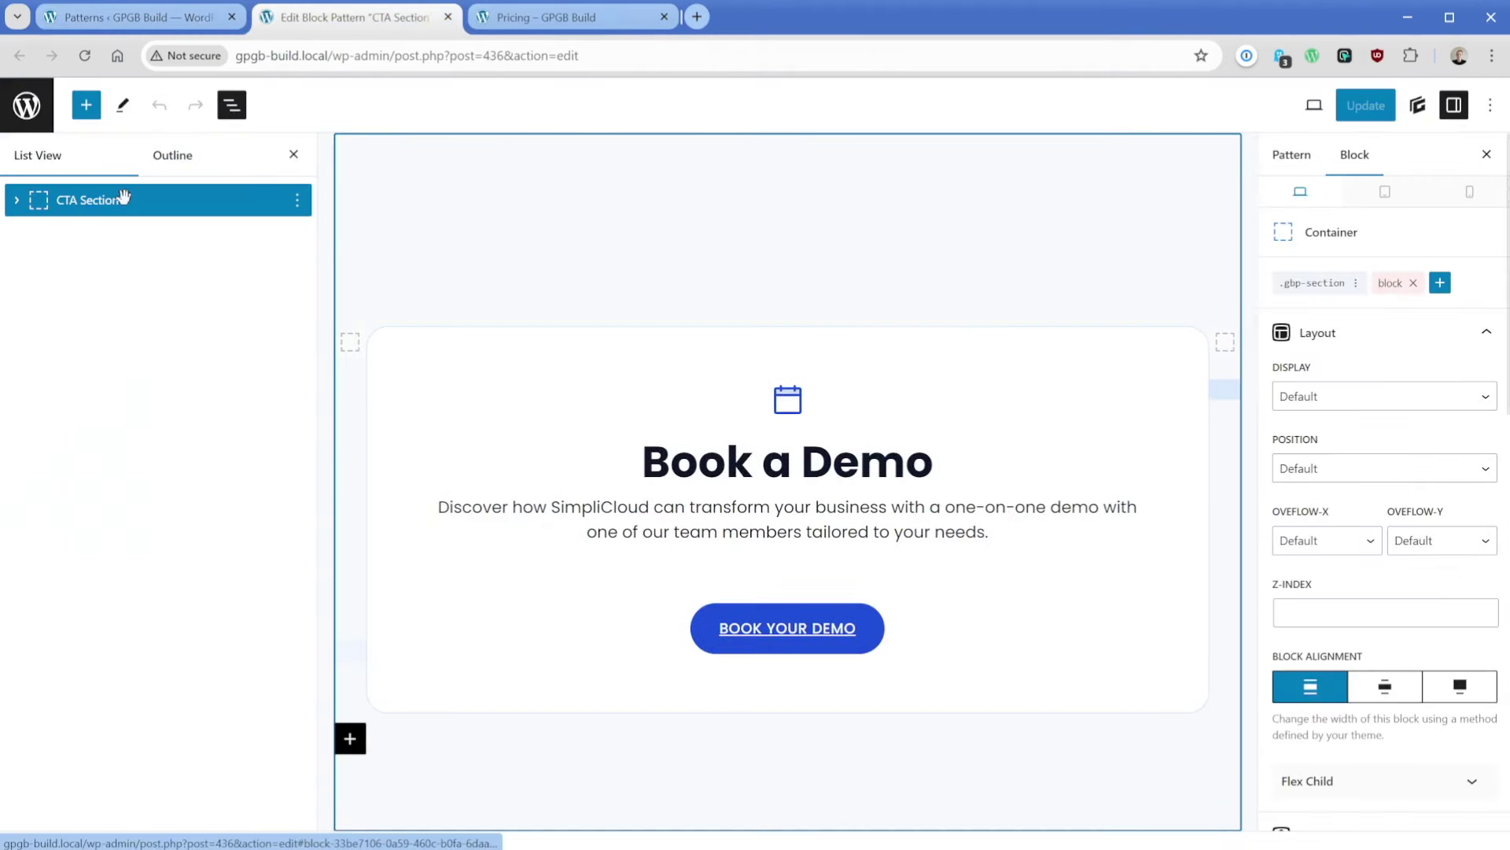
{"action": "key", "text": "ctrl+c"}
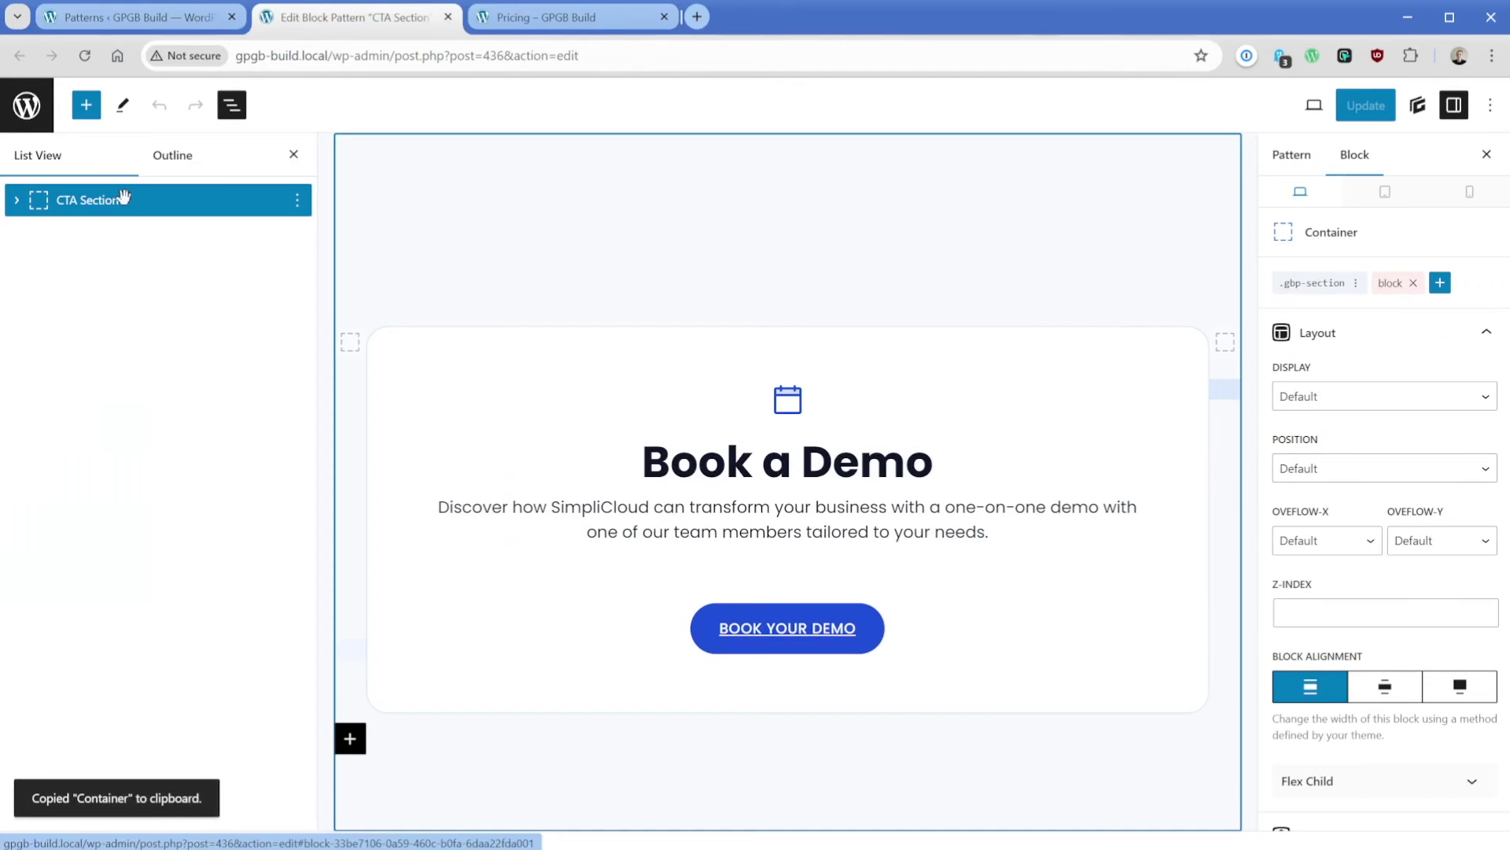
{"action": "left_click", "coordinate": [28, 105]}
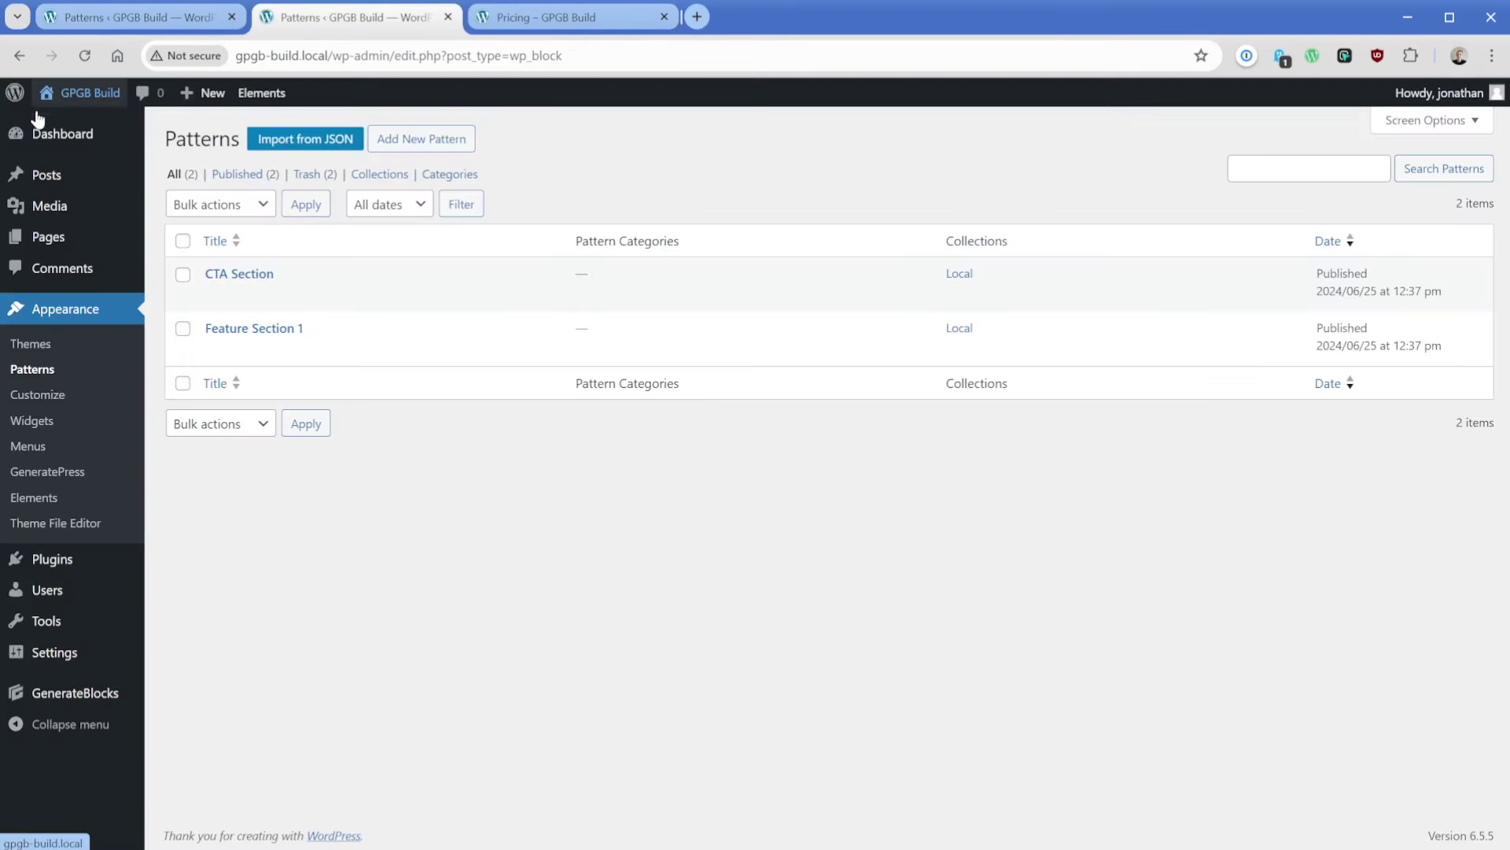
Create a Block element titled 'CTA Hook Section' containing the pasted Book a Demo container.
{"action": "left_click", "coordinate": [54, 500]}
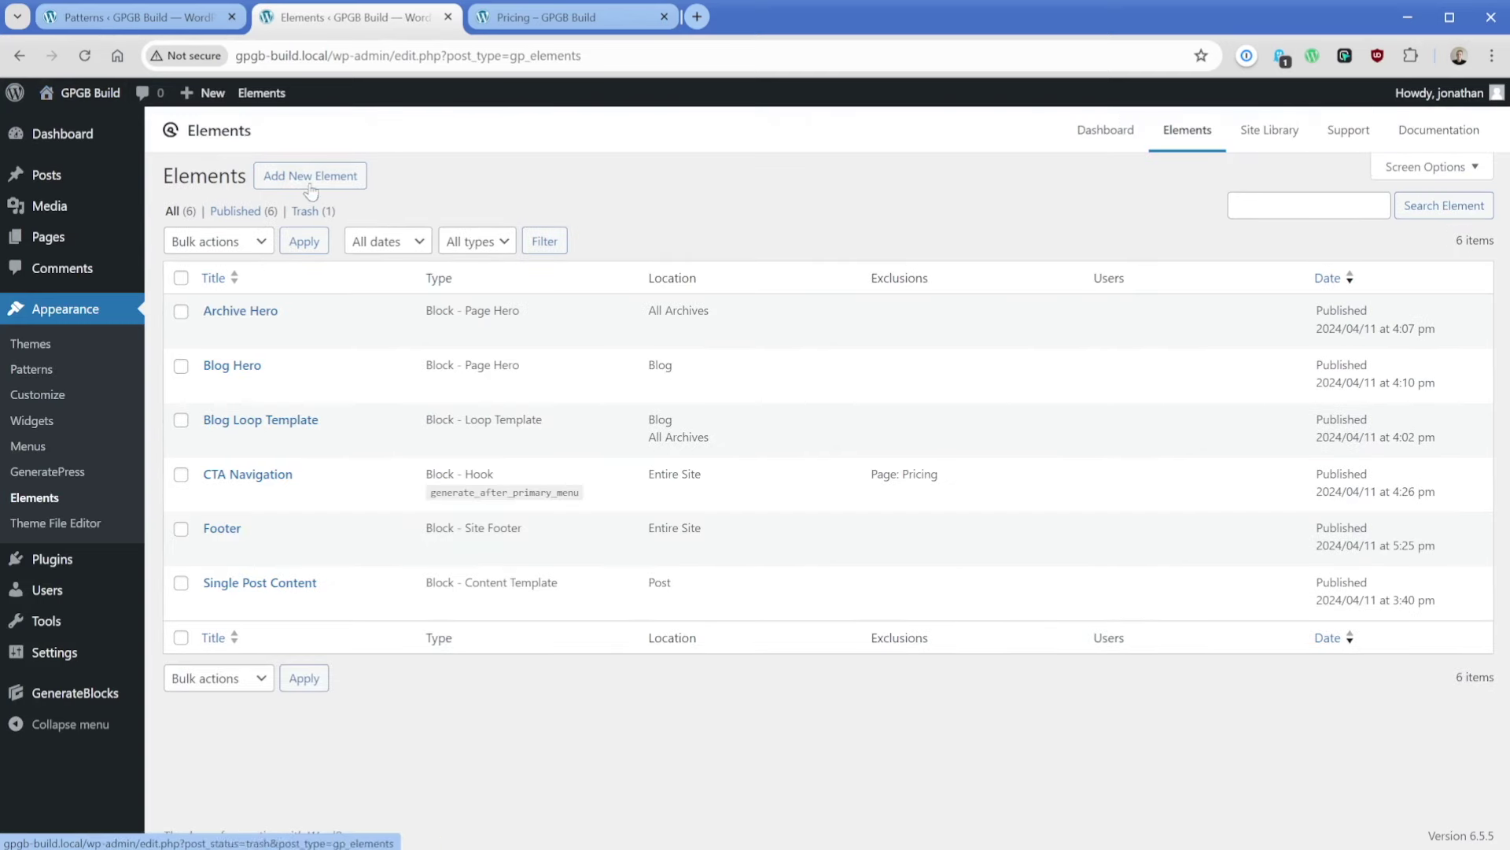
{"action": "left_click", "coordinate": [313, 176]}
{"action": "left_click", "coordinate": [630, 475]}
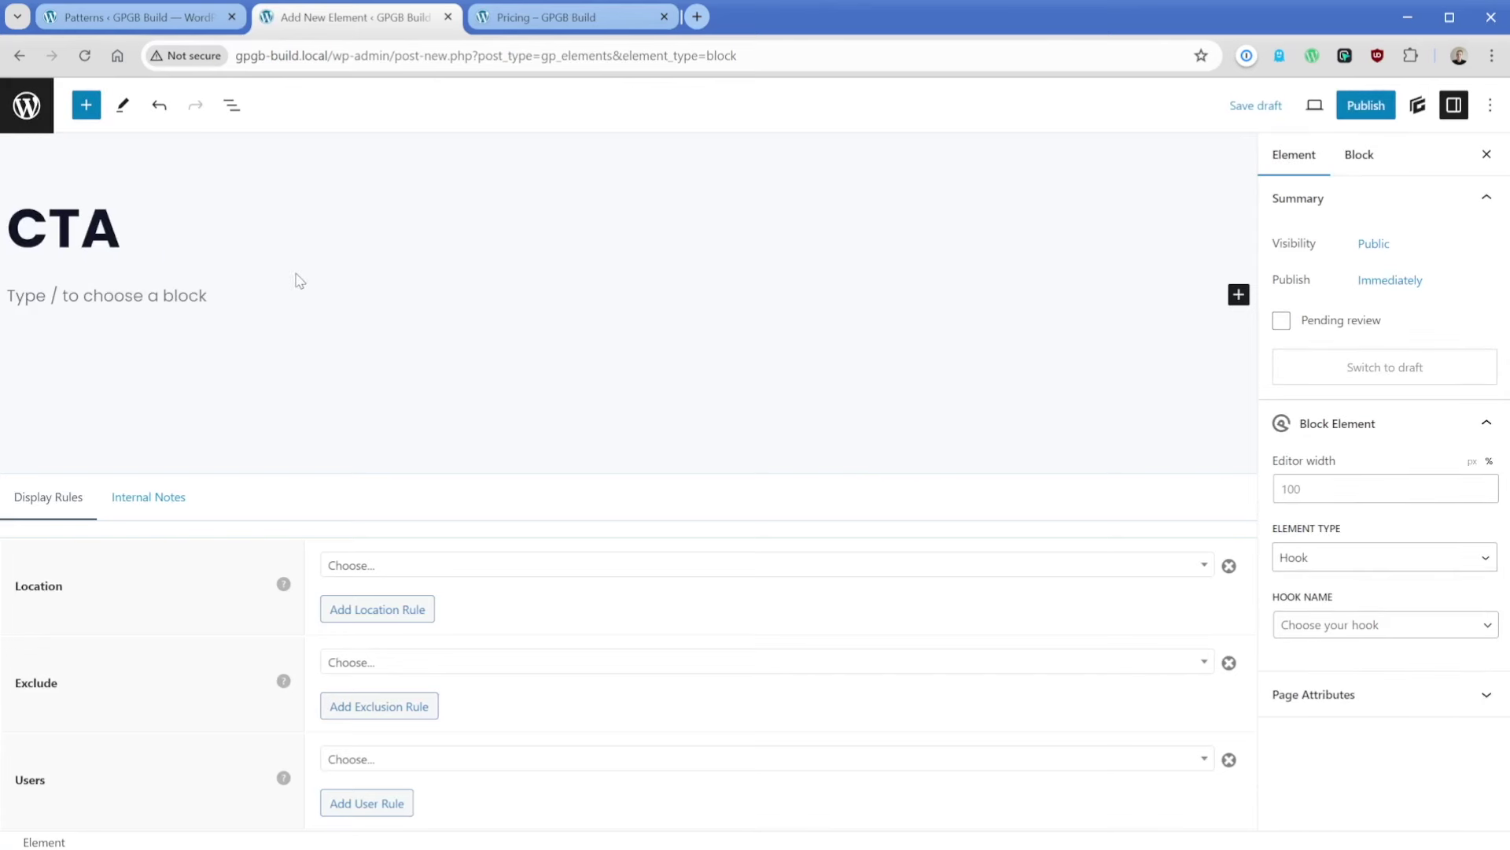
{"action": "type", "text": "k Section"}
{"action": "key", "text": "Return"}
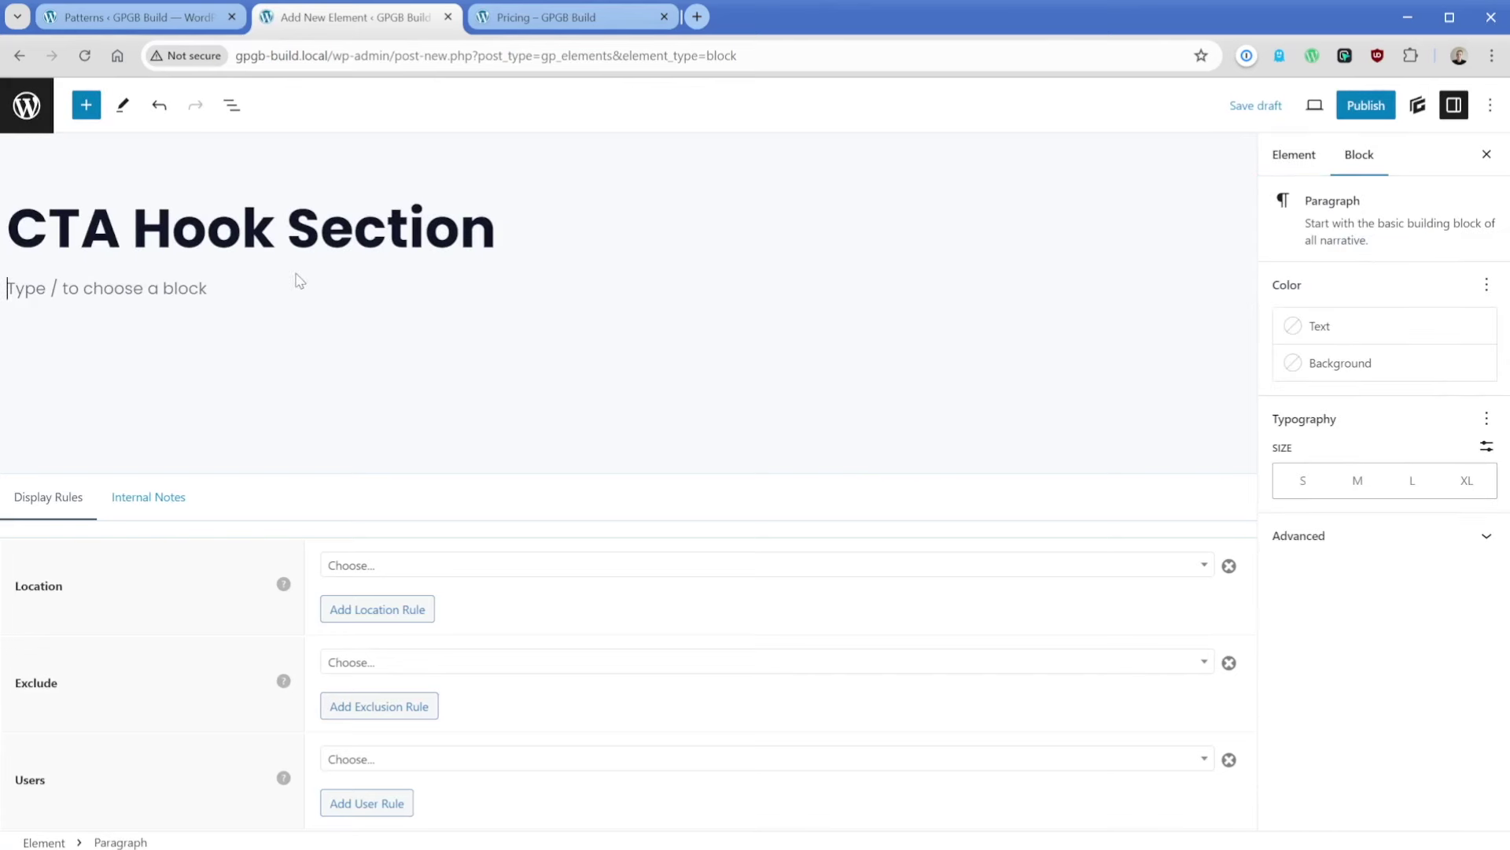
{"action": "key", "text": "ctrl+v"}
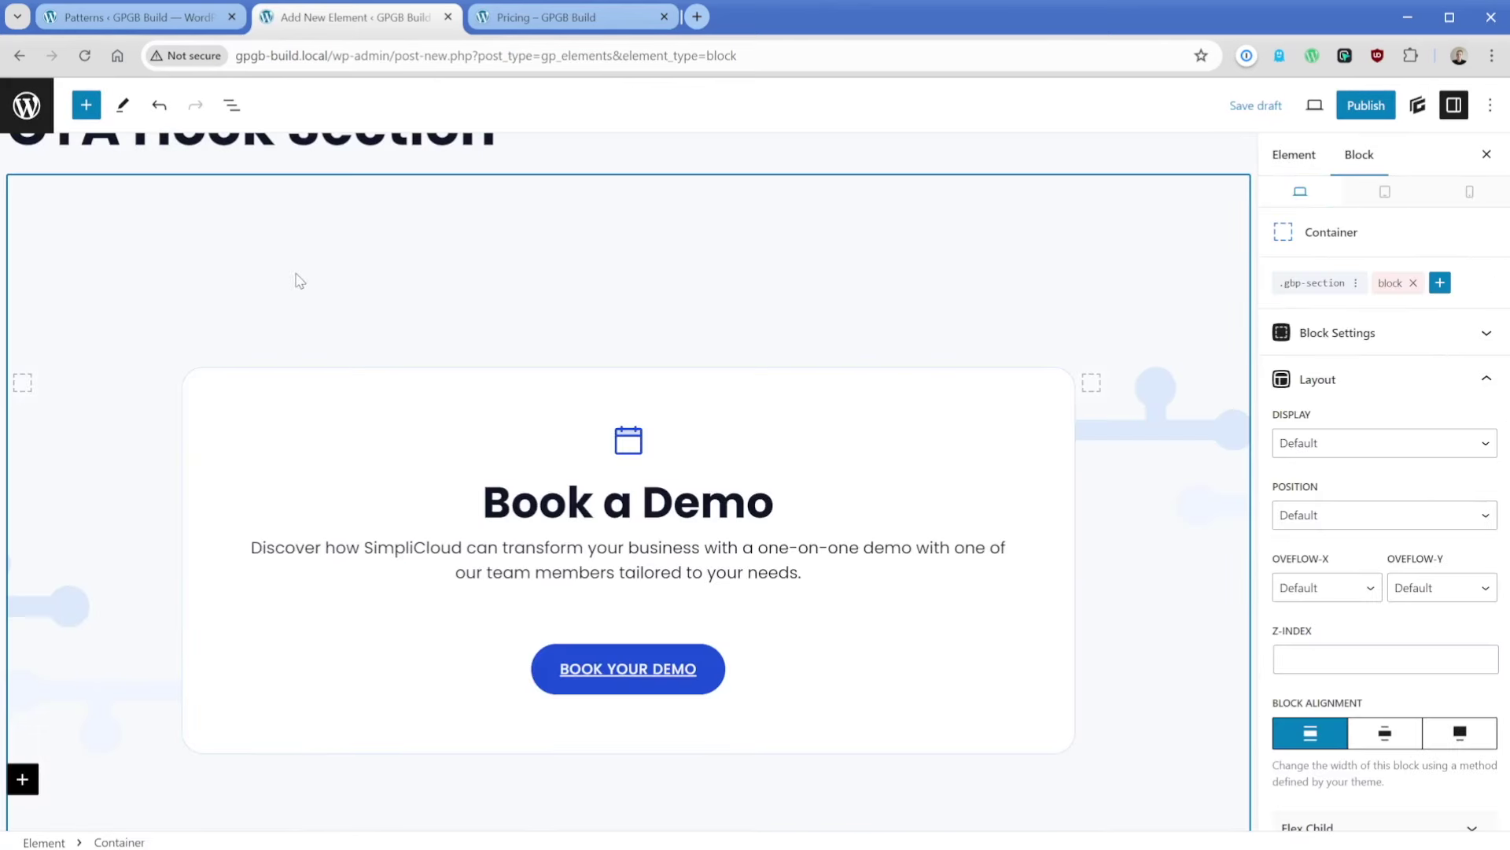
{"action": "left_click", "coordinate": [231, 104]}
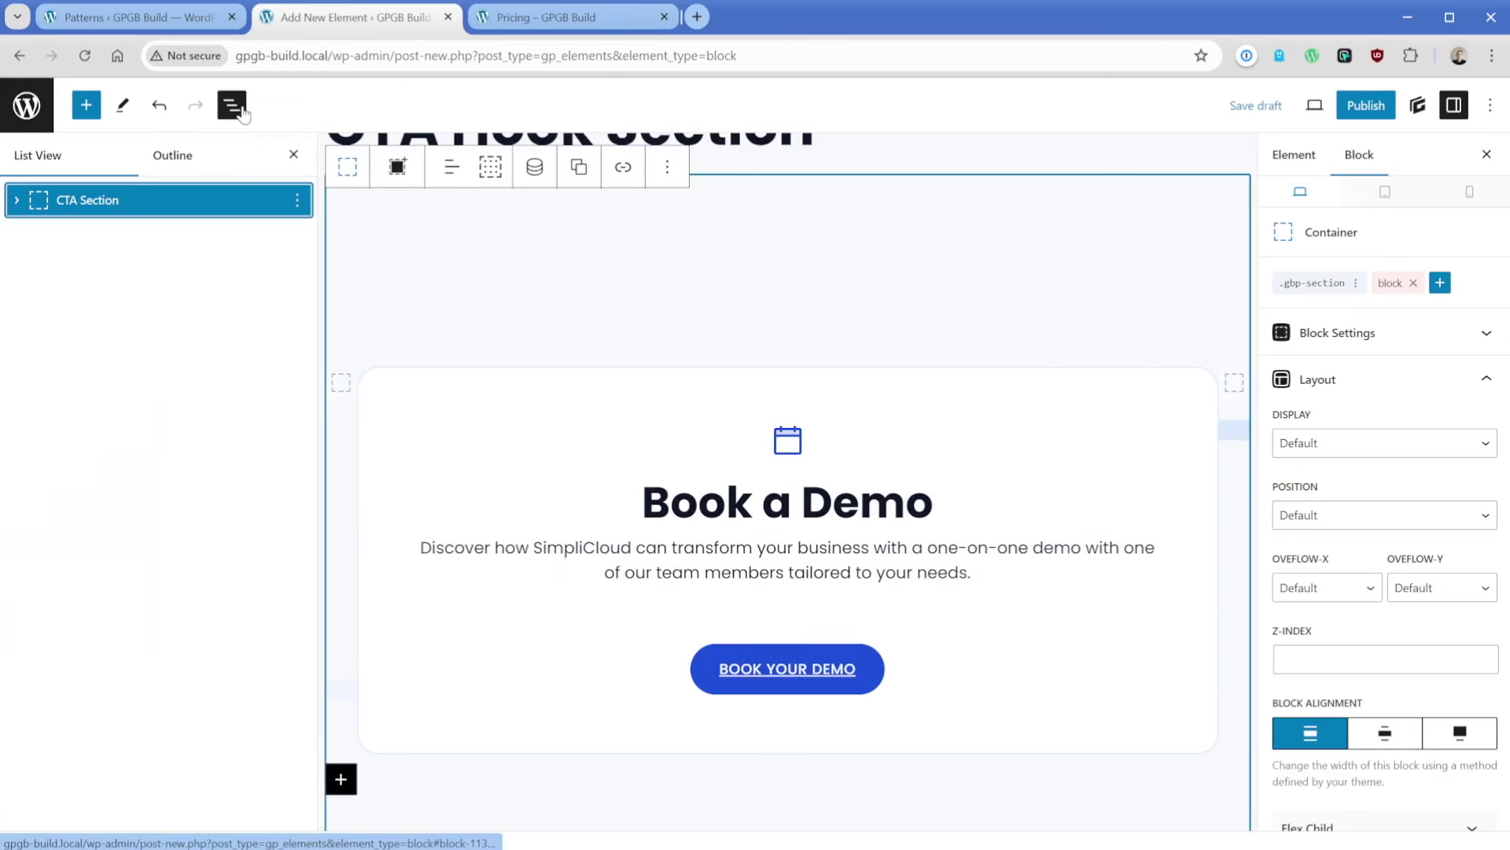
{"action": "left_click", "coordinate": [232, 106]}
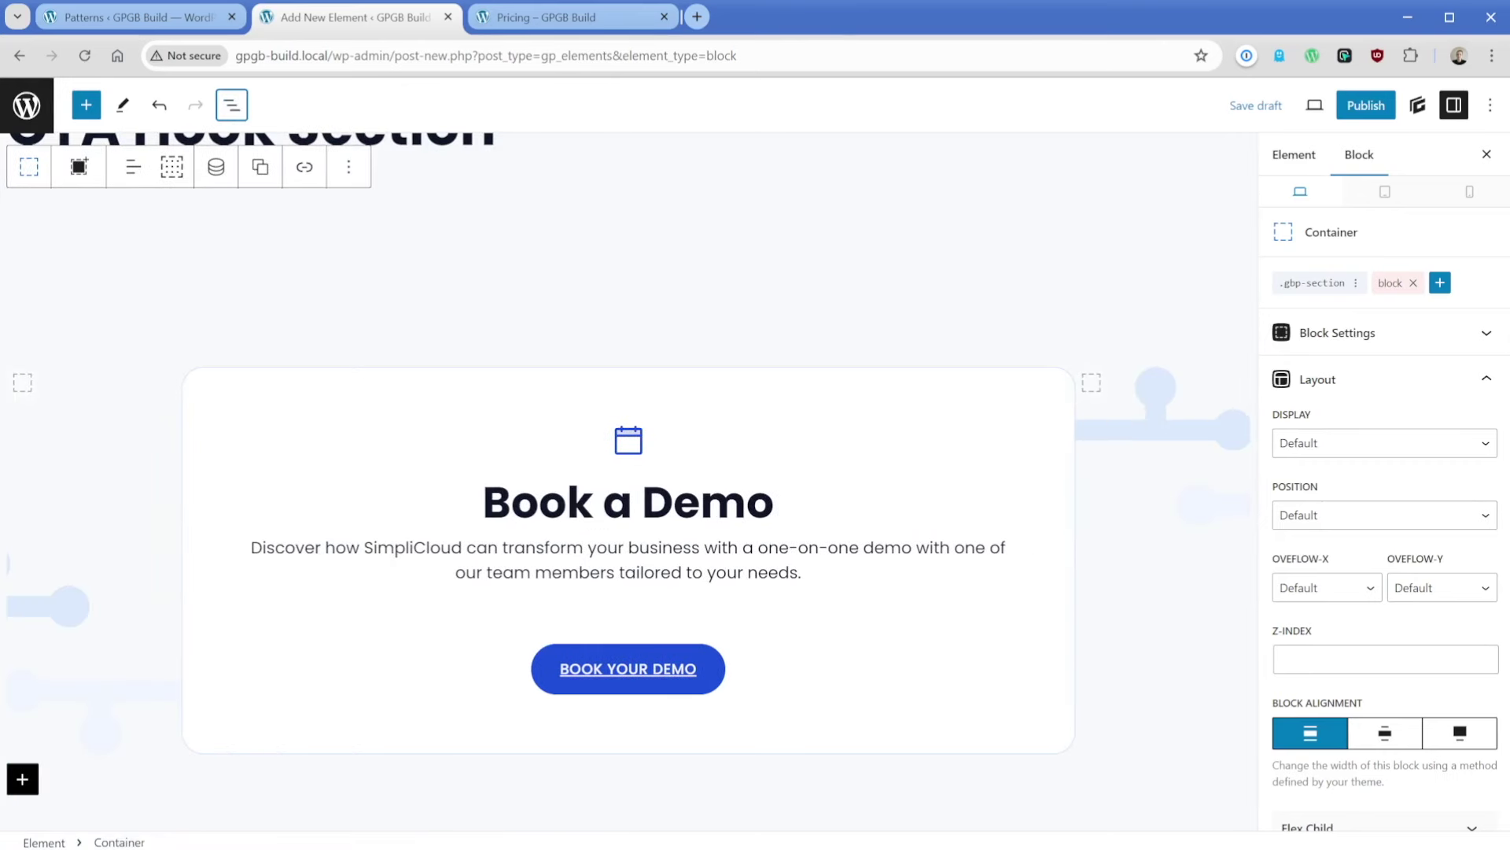
{"action": "left_click", "coordinate": [1294, 157]}
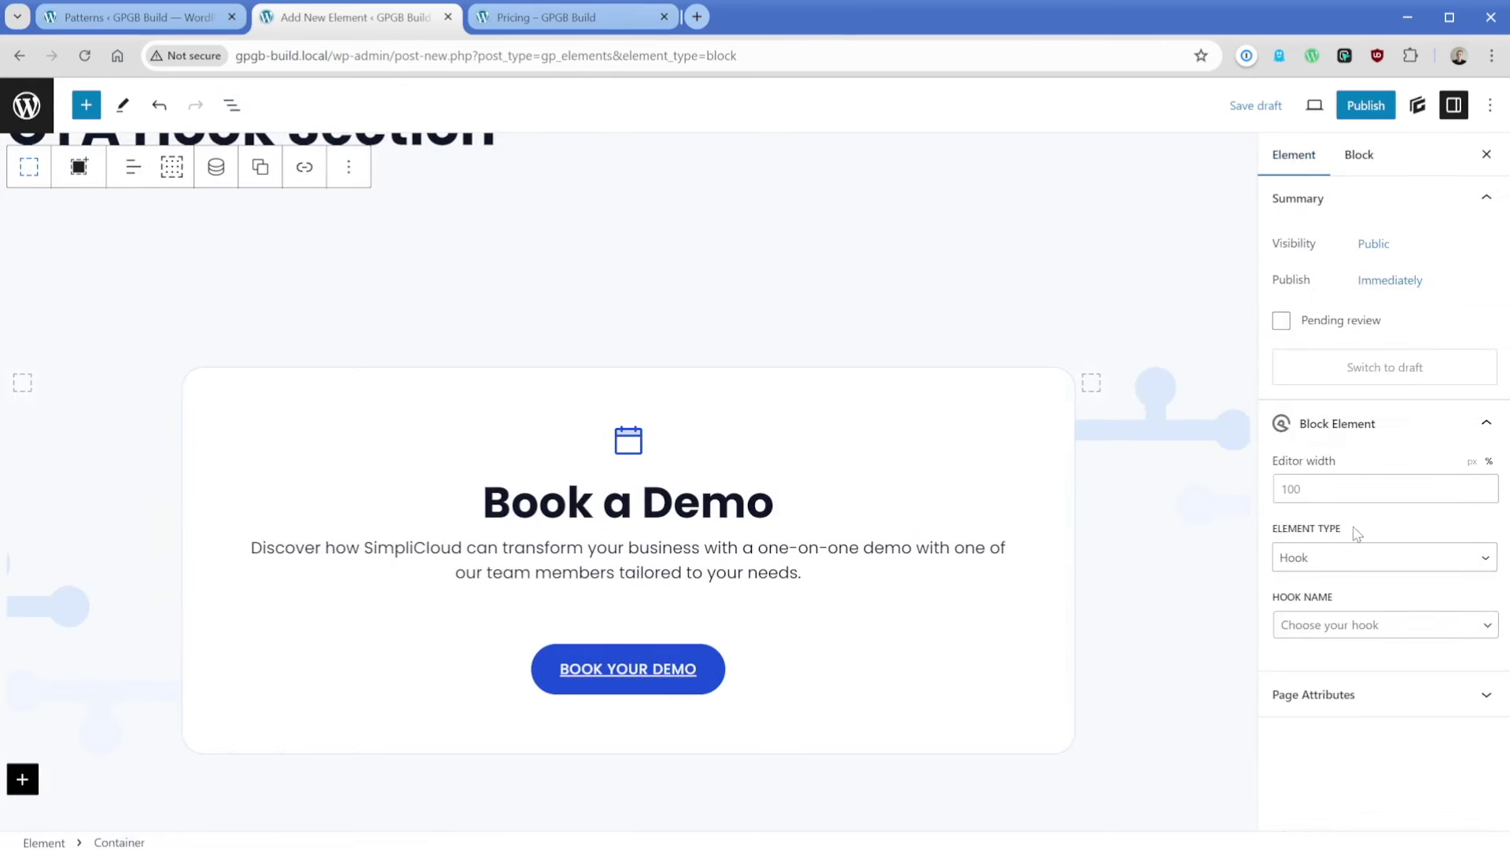
Review the live Pricing page, then set the element's hook to before_footer.
{"action": "left_click", "coordinate": [575, 17]}
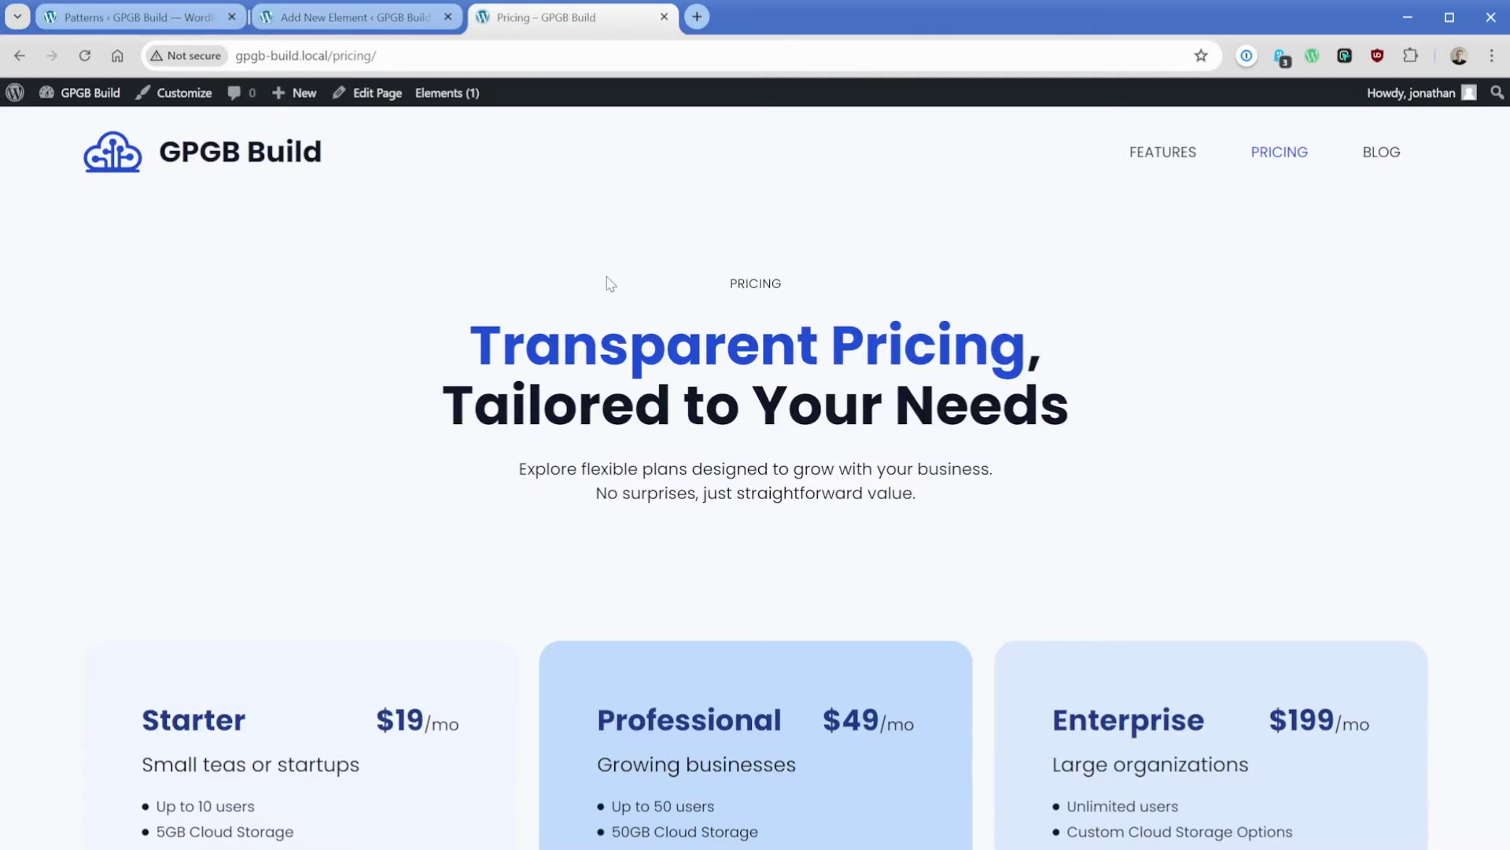
{"action": "scroll", "coordinate": [611, 330], "scroll_direction": "down", "scroll_amount": 20}
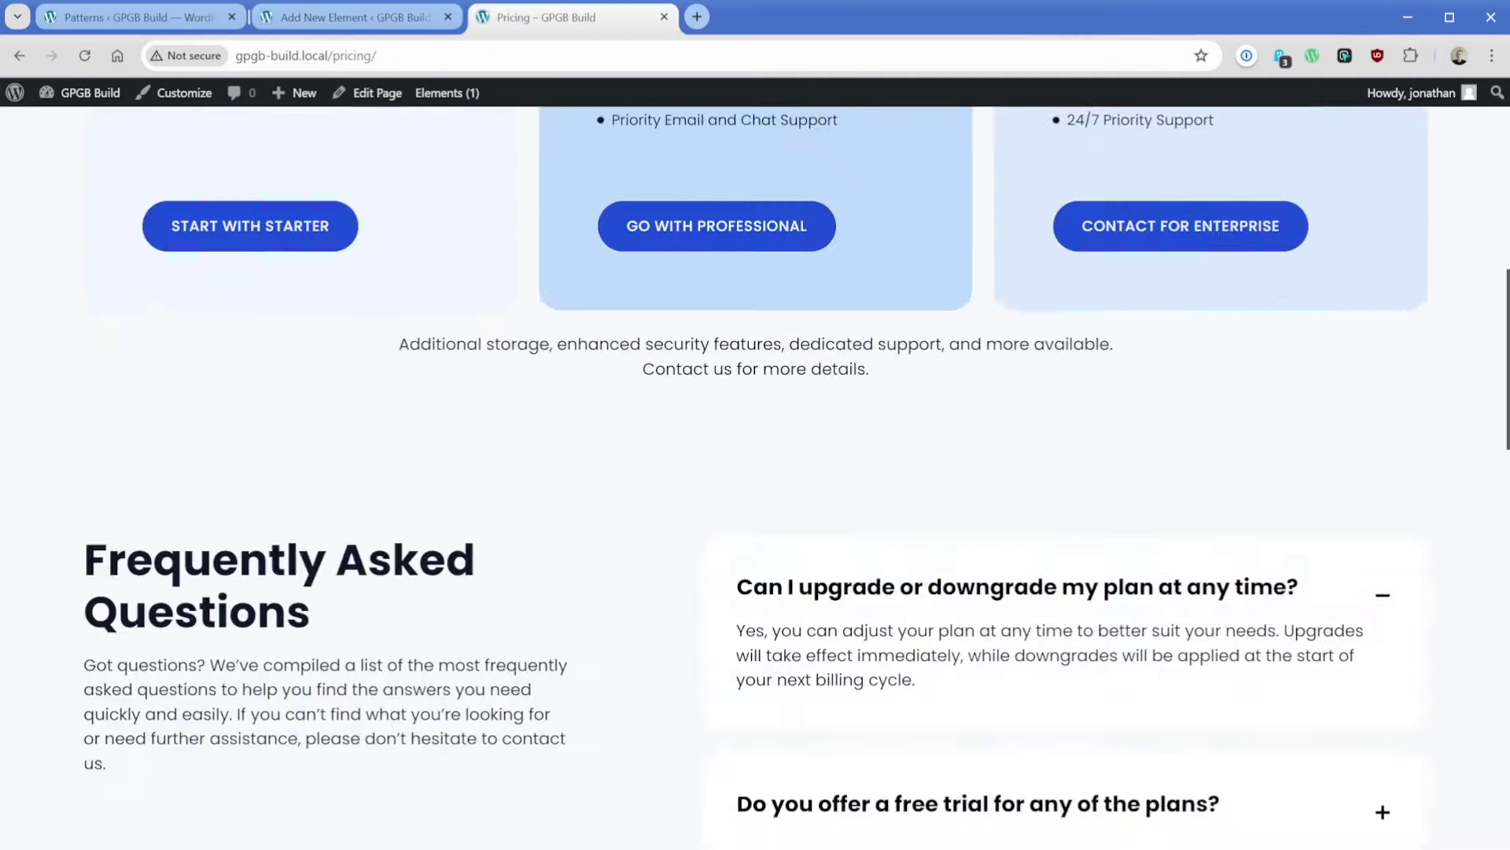
{"action": "scroll", "coordinate": [607, 401], "scroll_direction": "down", "scroll_amount": 5}
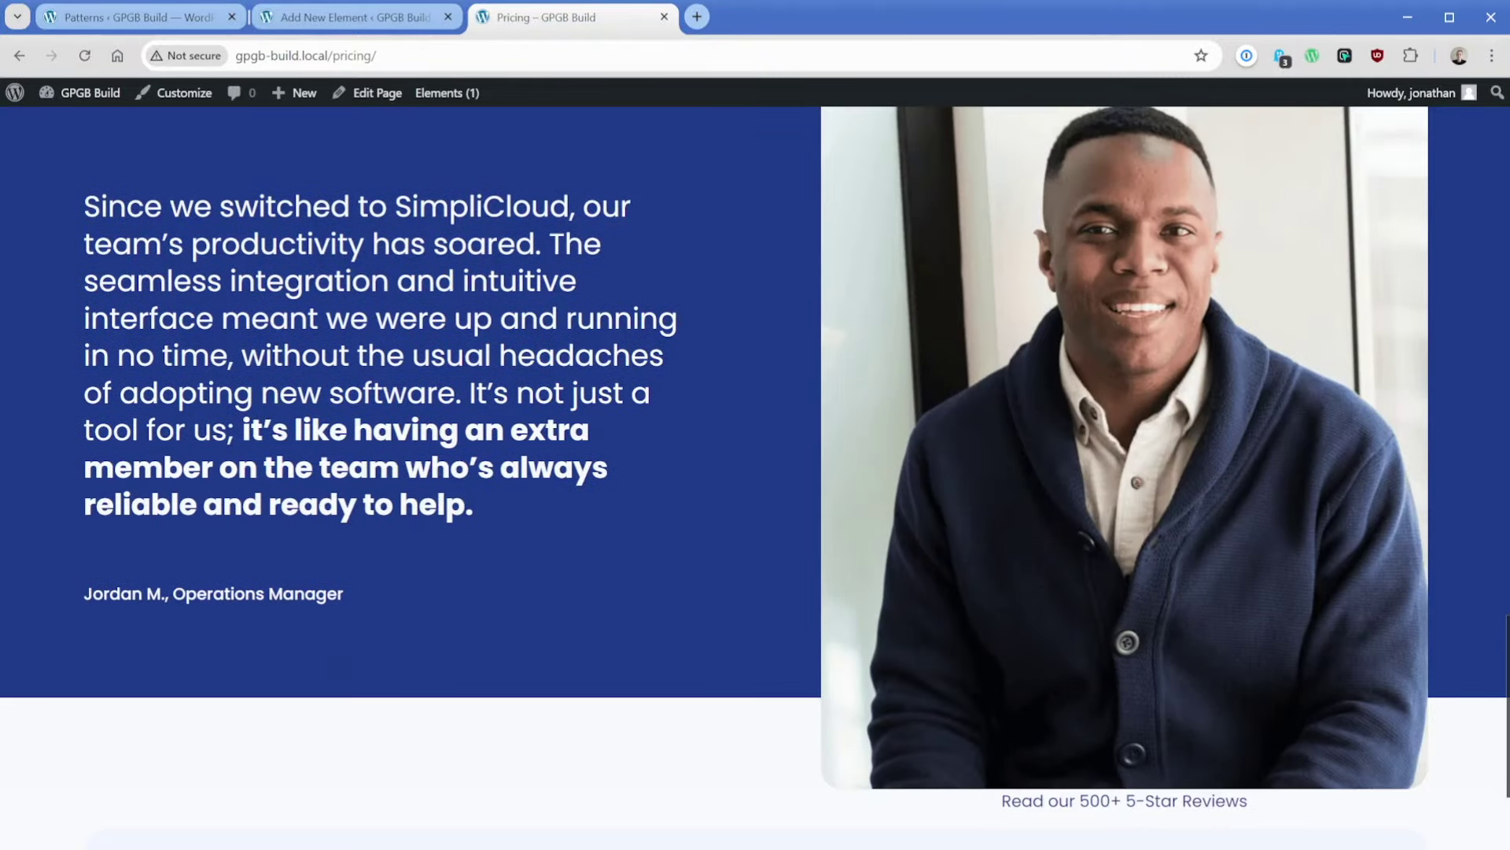
{"action": "scroll", "coordinate": [755, 472], "scroll_direction": "down", "scroll_amount": 3}
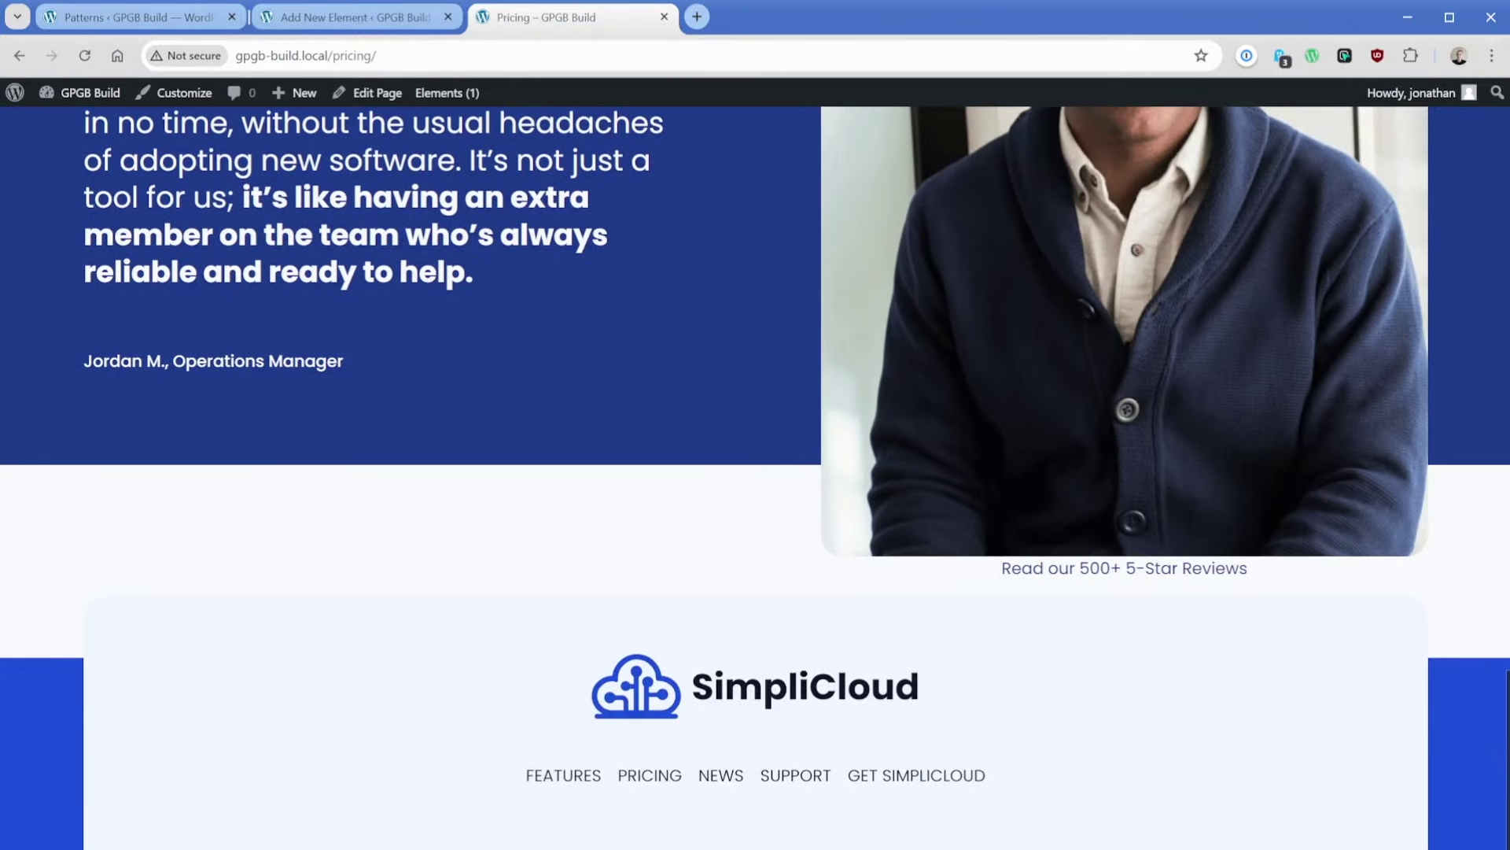
{"action": "key", "text": "ctrl+shift+Tab"}
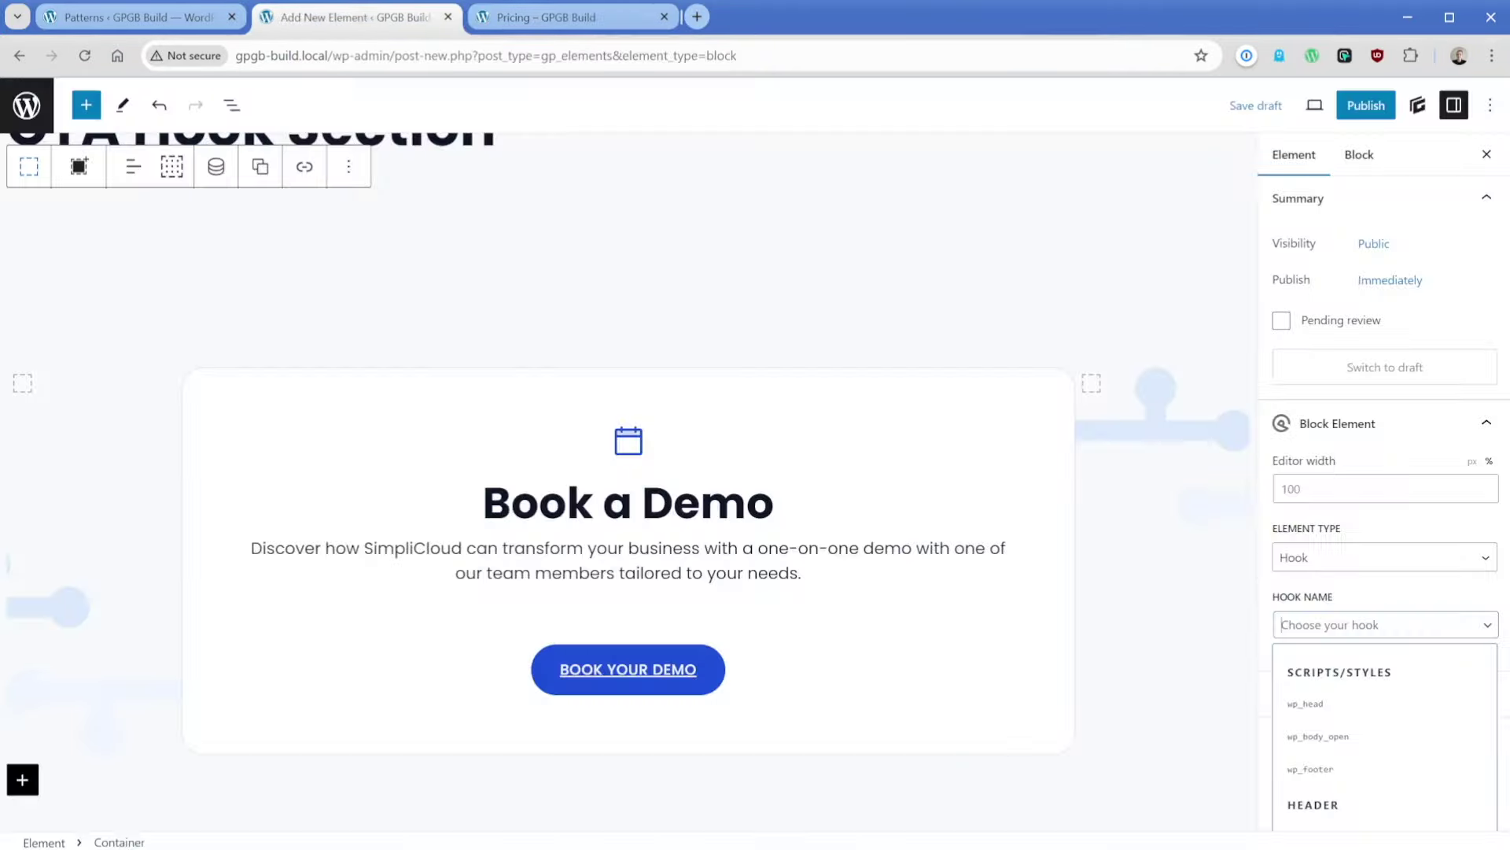
{"action": "type", "text": "before"}
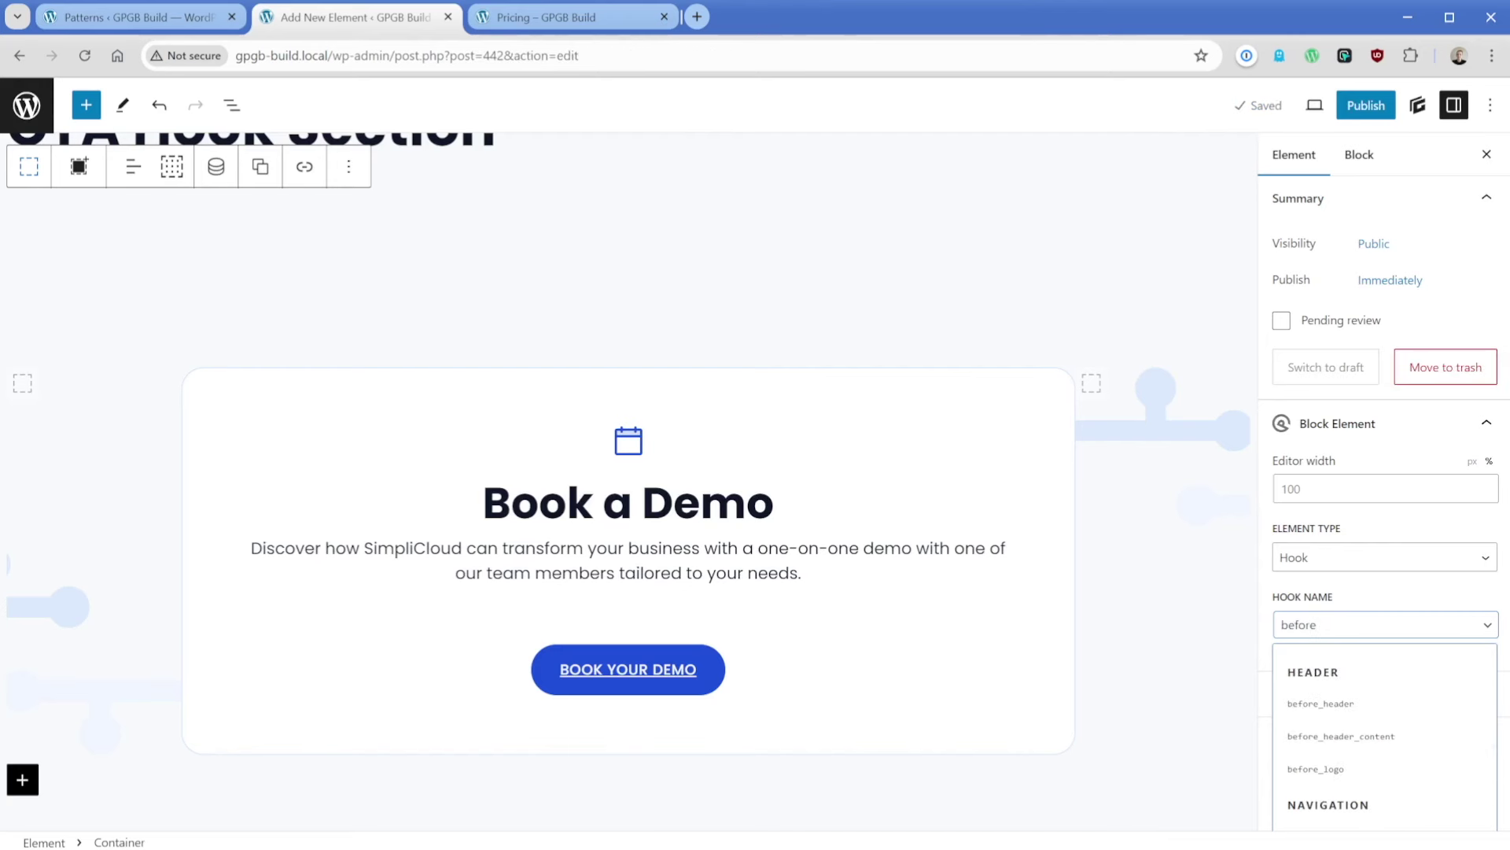
{"action": "type", "text": "_foot"}
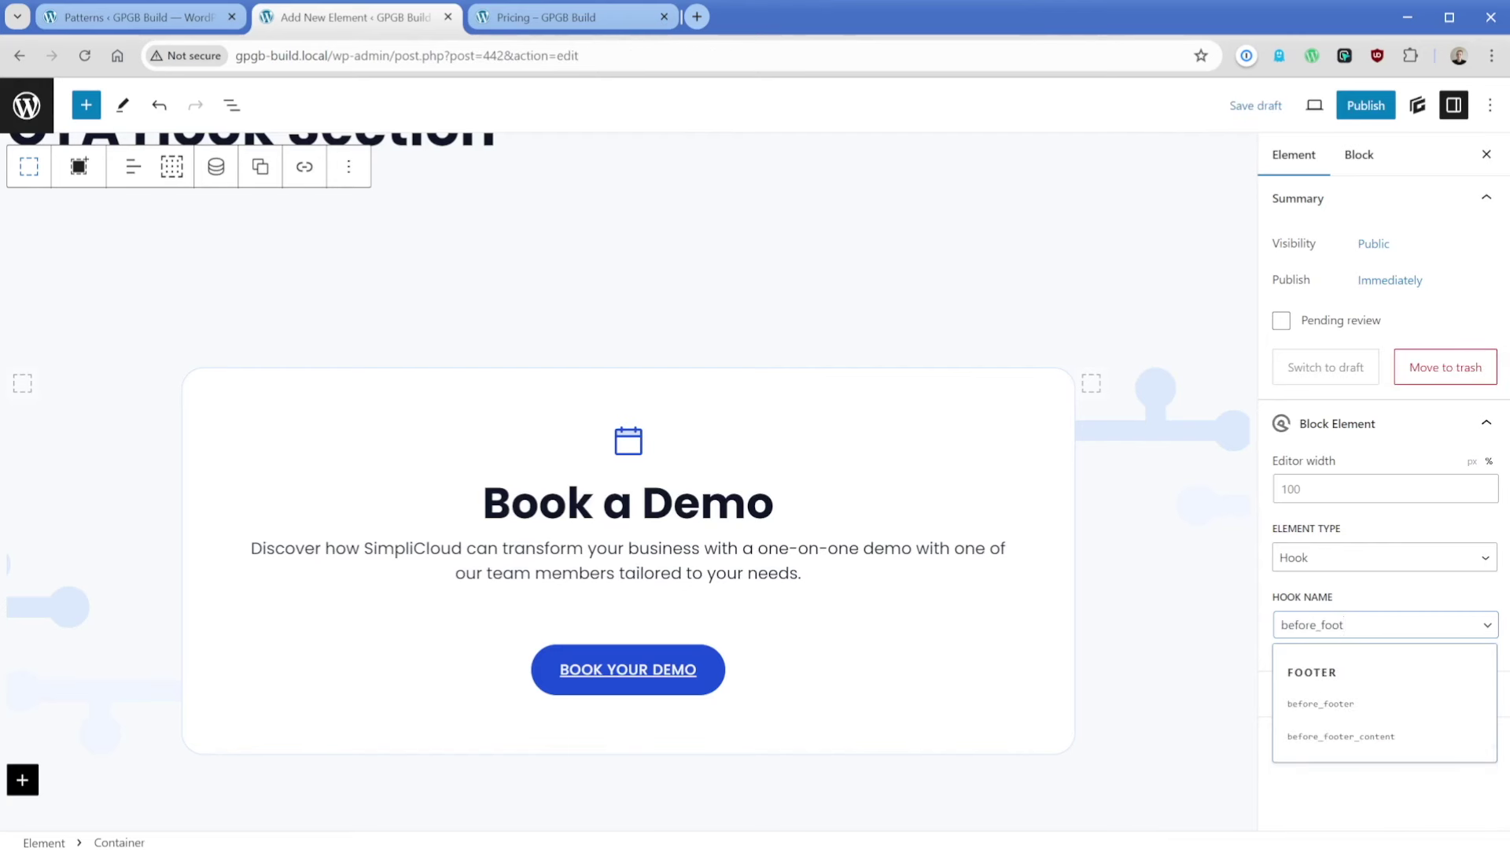
{"action": "left_click", "coordinate": [1352, 710]}
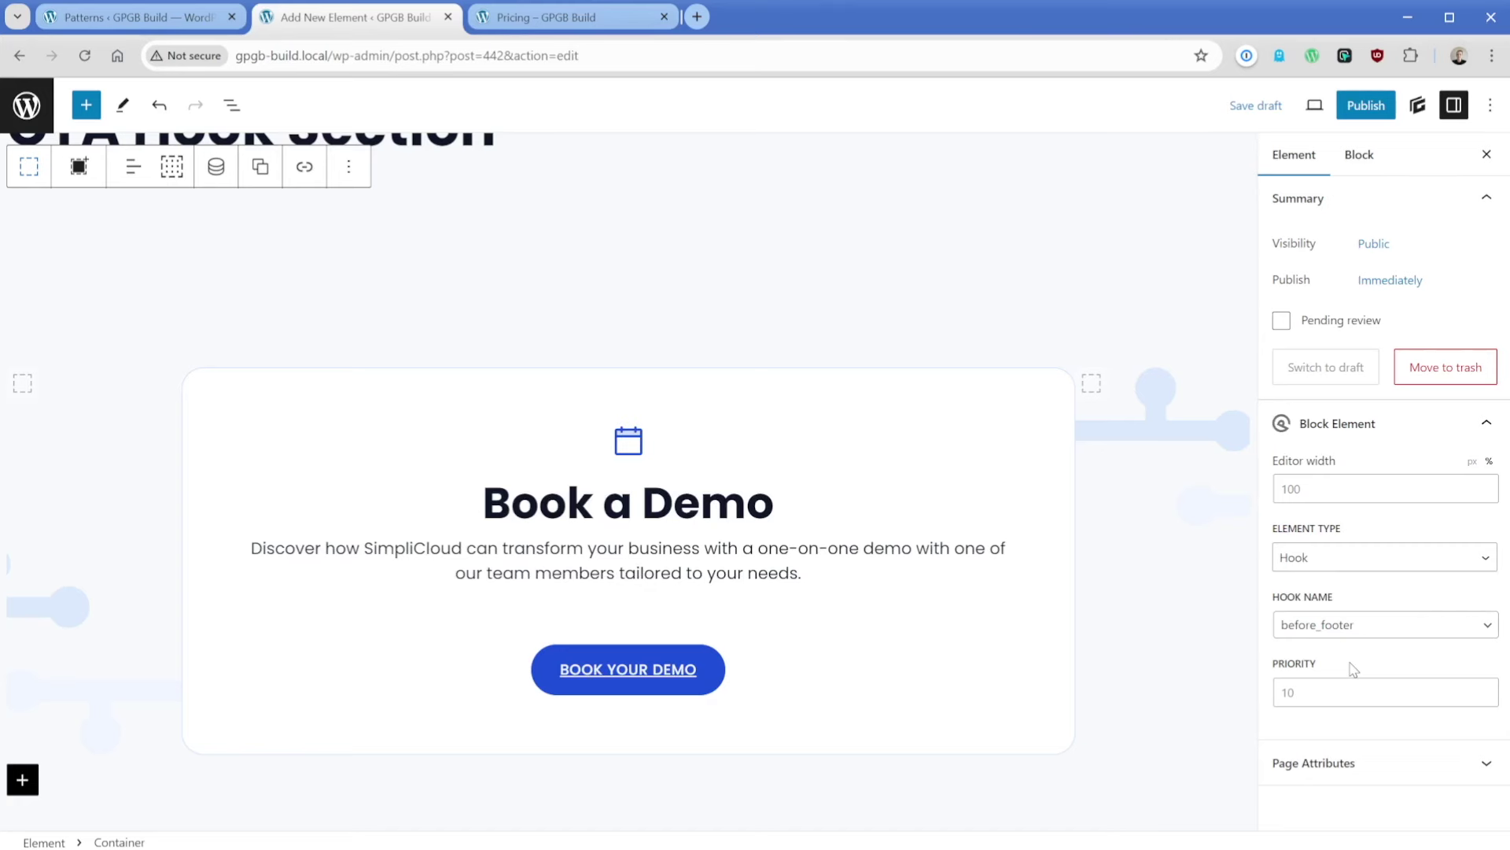
Set the CTA Hook Section location to Entire Site and publish it.
{"action": "scroll", "coordinate": [1023, 653], "scroll_direction": "down", "scroll_amount": 5}
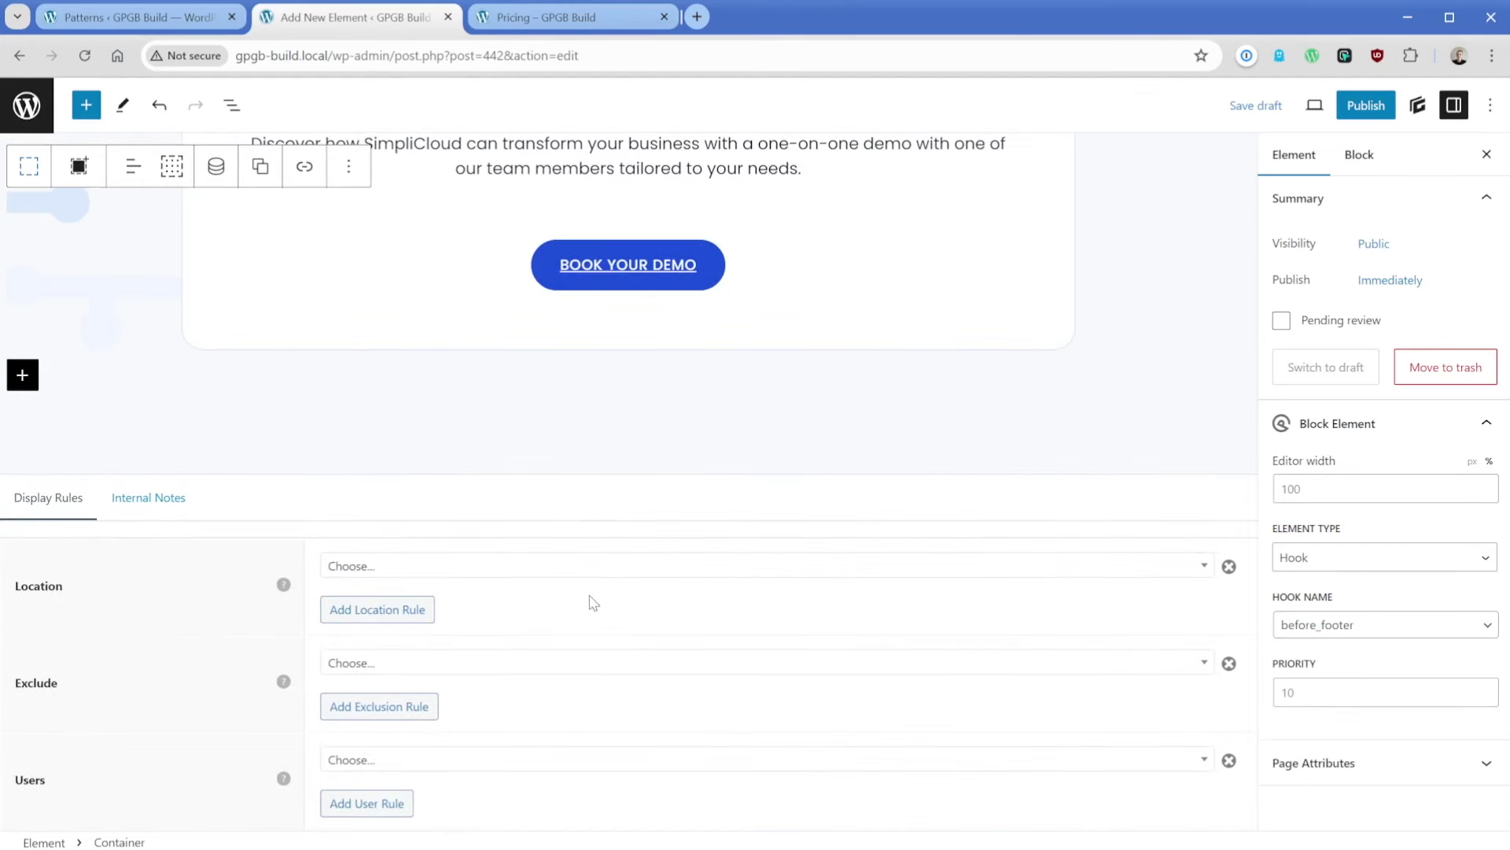
{"action": "left_click", "coordinate": [447, 577]}
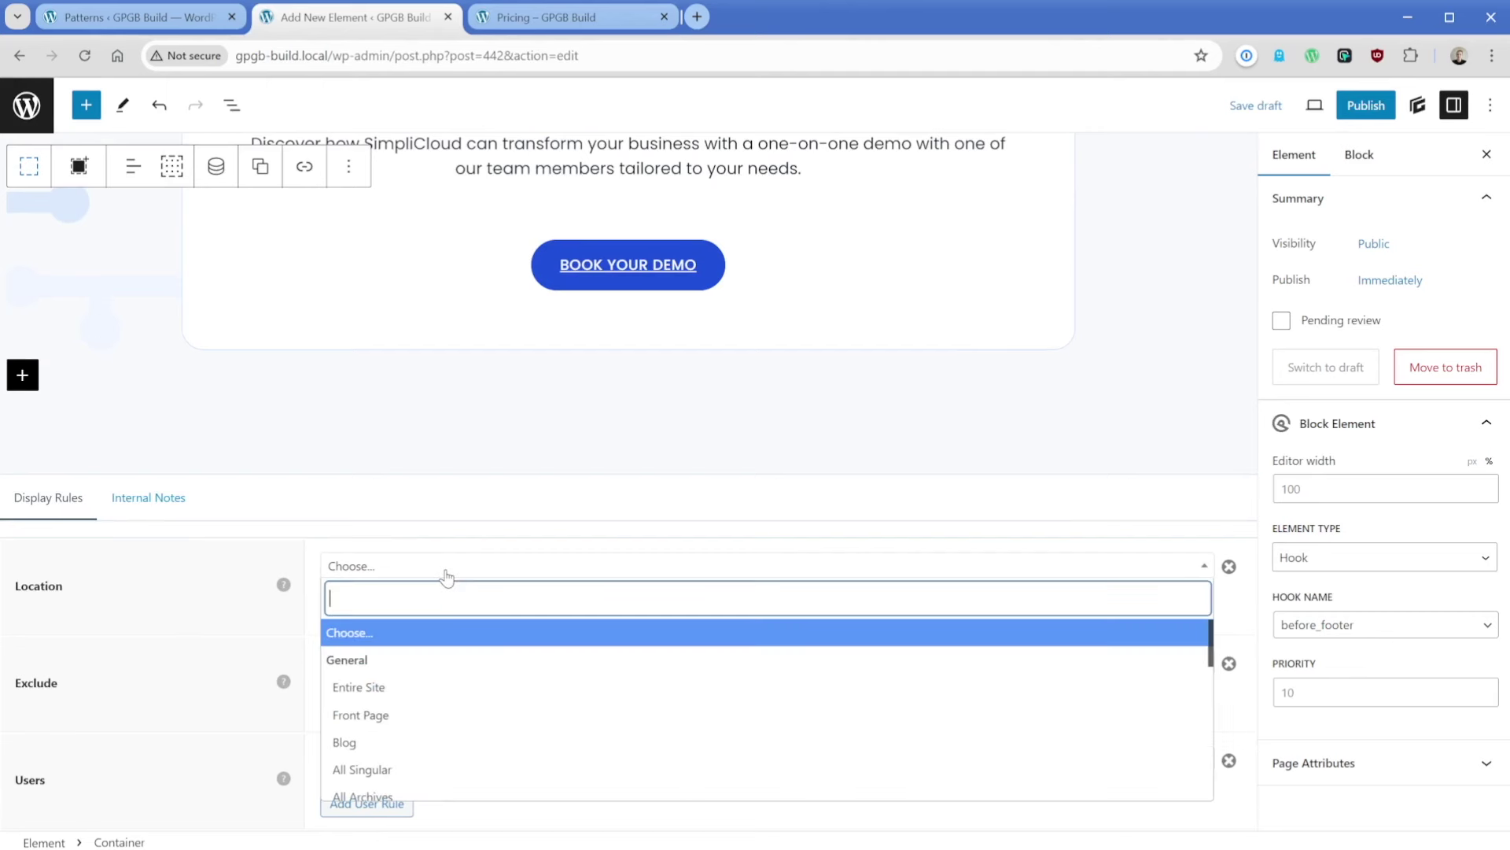
{"action": "left_click", "coordinate": [402, 691]}
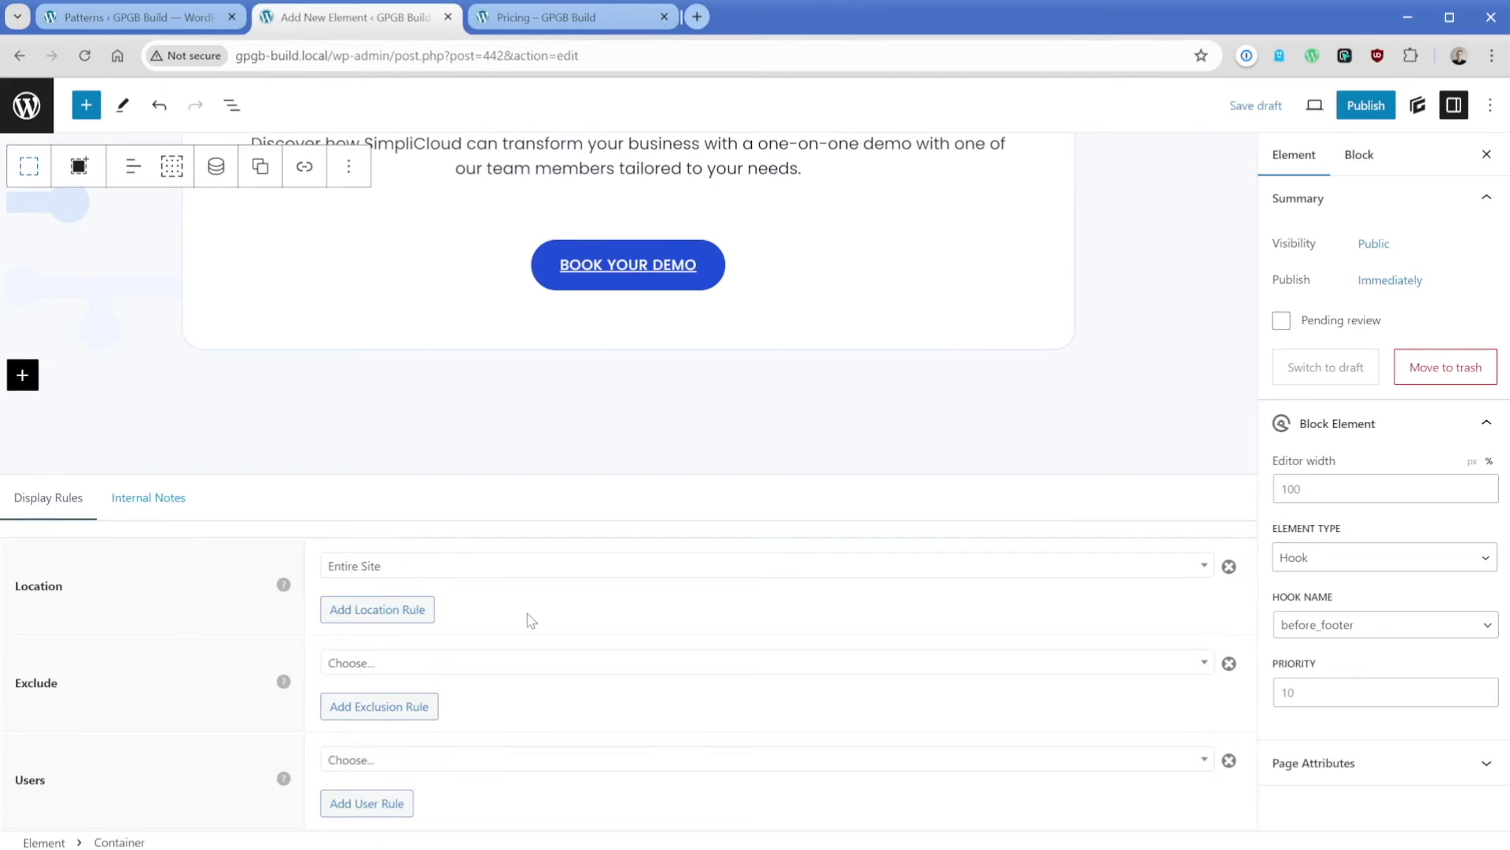
{"action": "left_click", "coordinate": [1363, 105]}
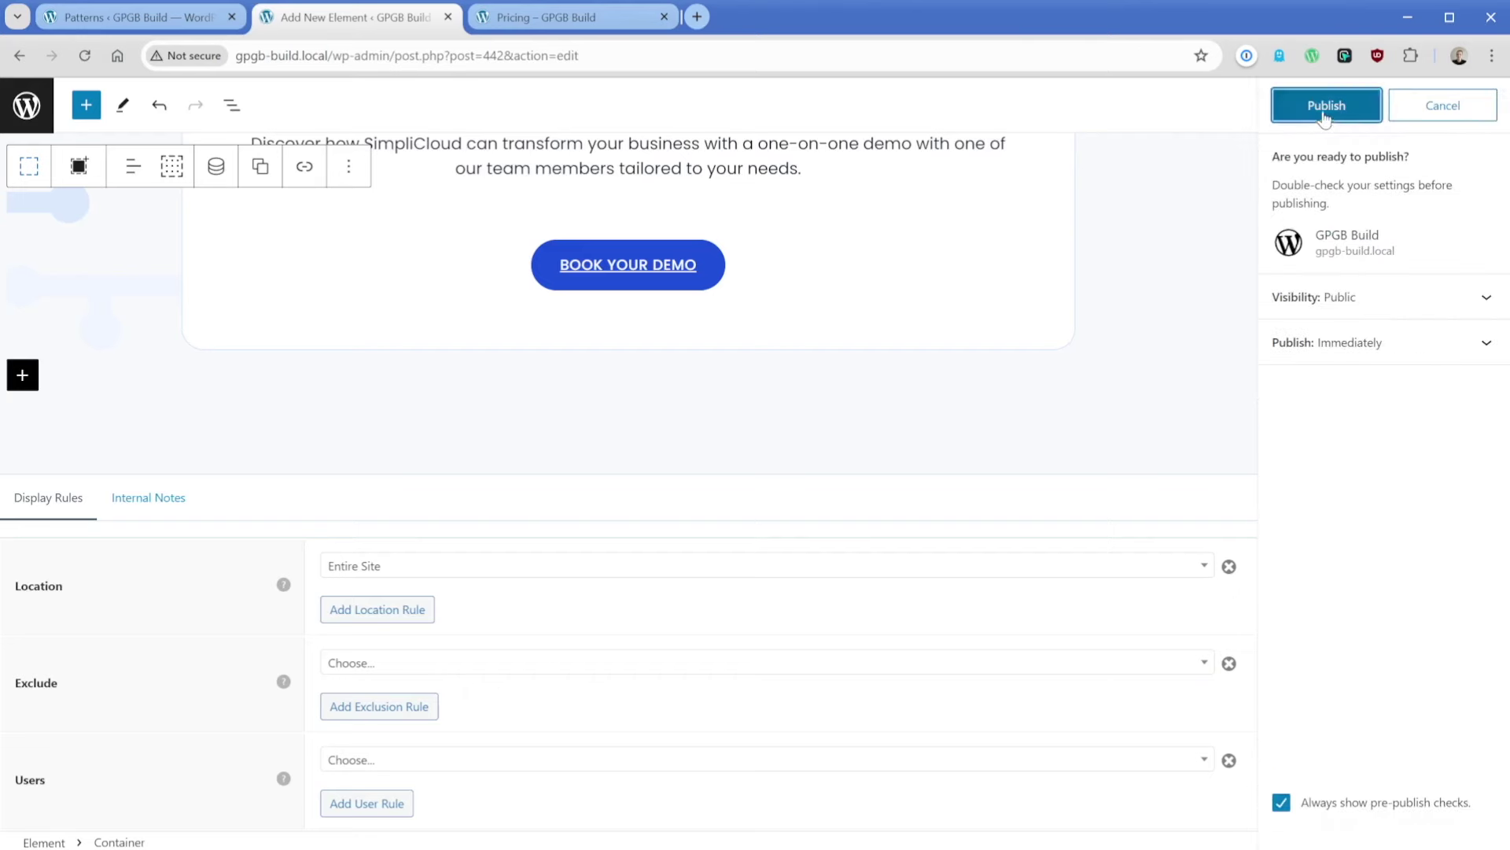
{"action": "left_click", "coordinate": [1325, 103]}
{"action": "left_click", "coordinate": [551, 16]}
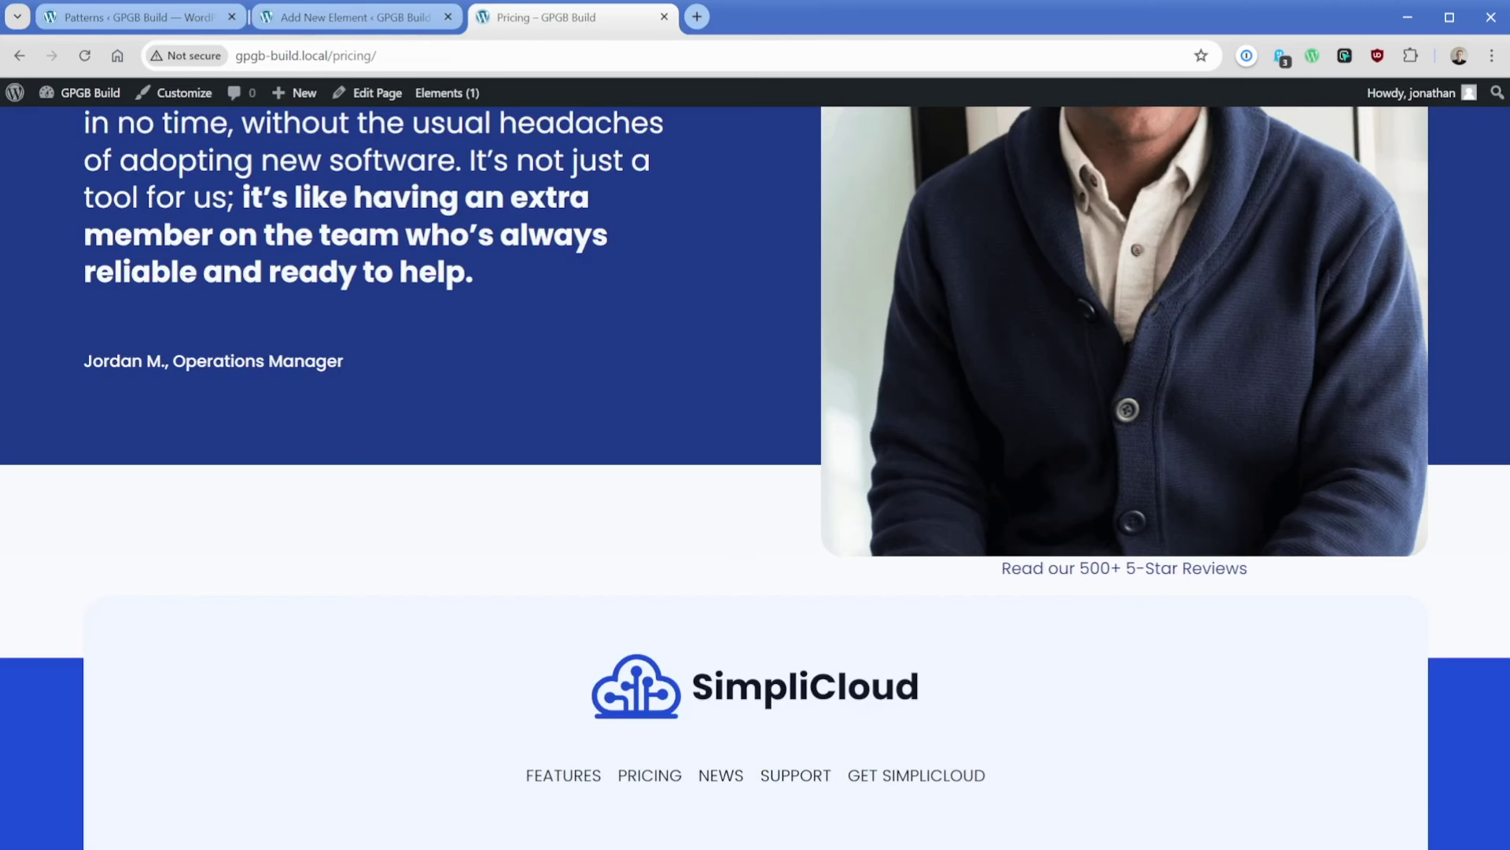
Reload Pricing and check the Book a Demo section above the footer on Pricing, Features and Home.
{"action": "left_click", "coordinate": [88, 55]}
{"action": "scroll", "coordinate": [517, 543], "scroll_direction": "down", "scroll_amount": 6}
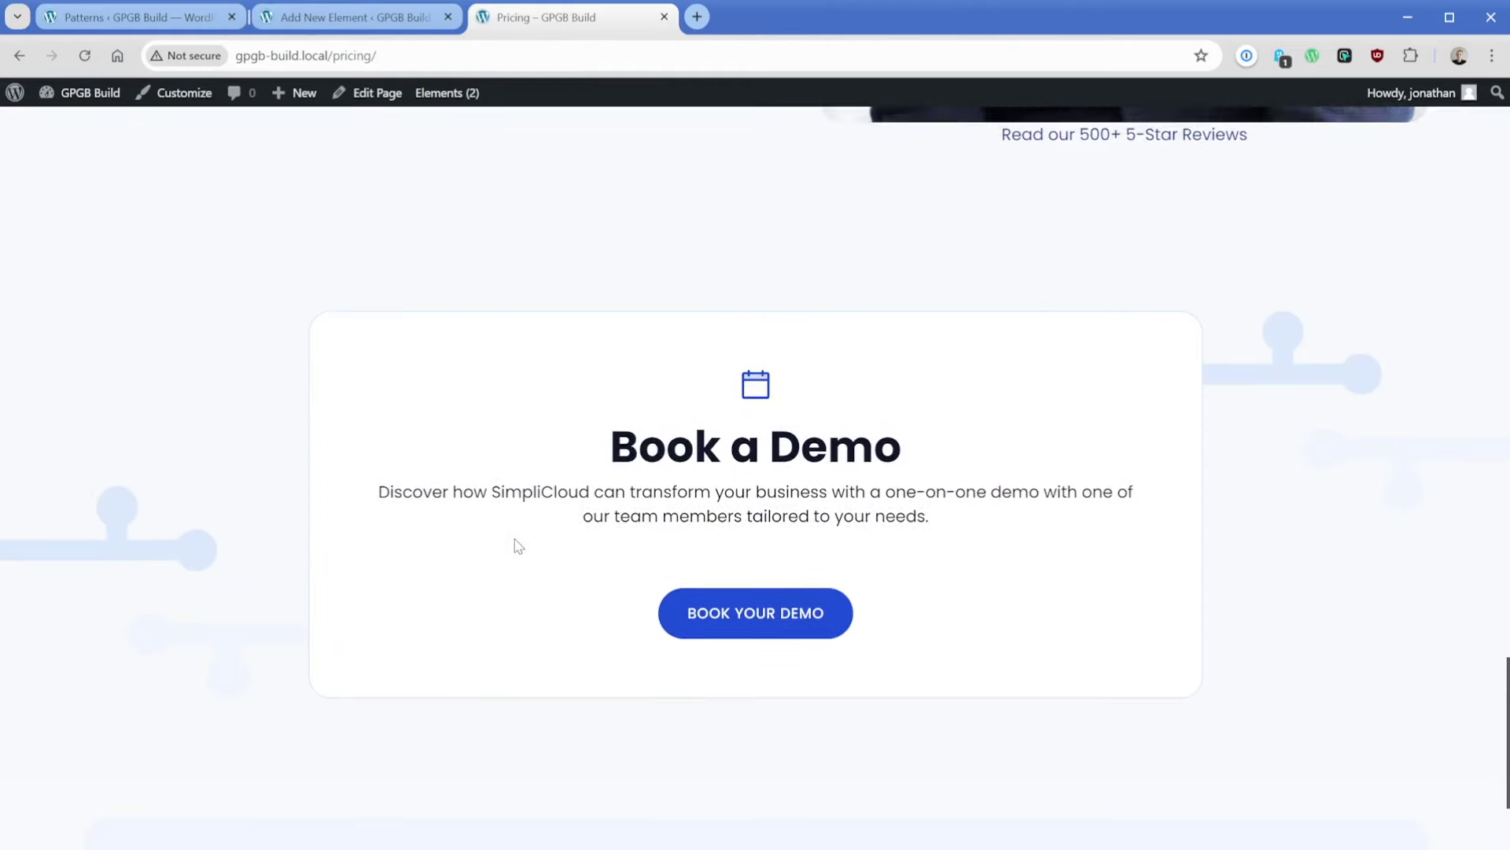
{"action": "scroll", "coordinate": [606, 667], "scroll_direction": "down", "scroll_amount": 1}
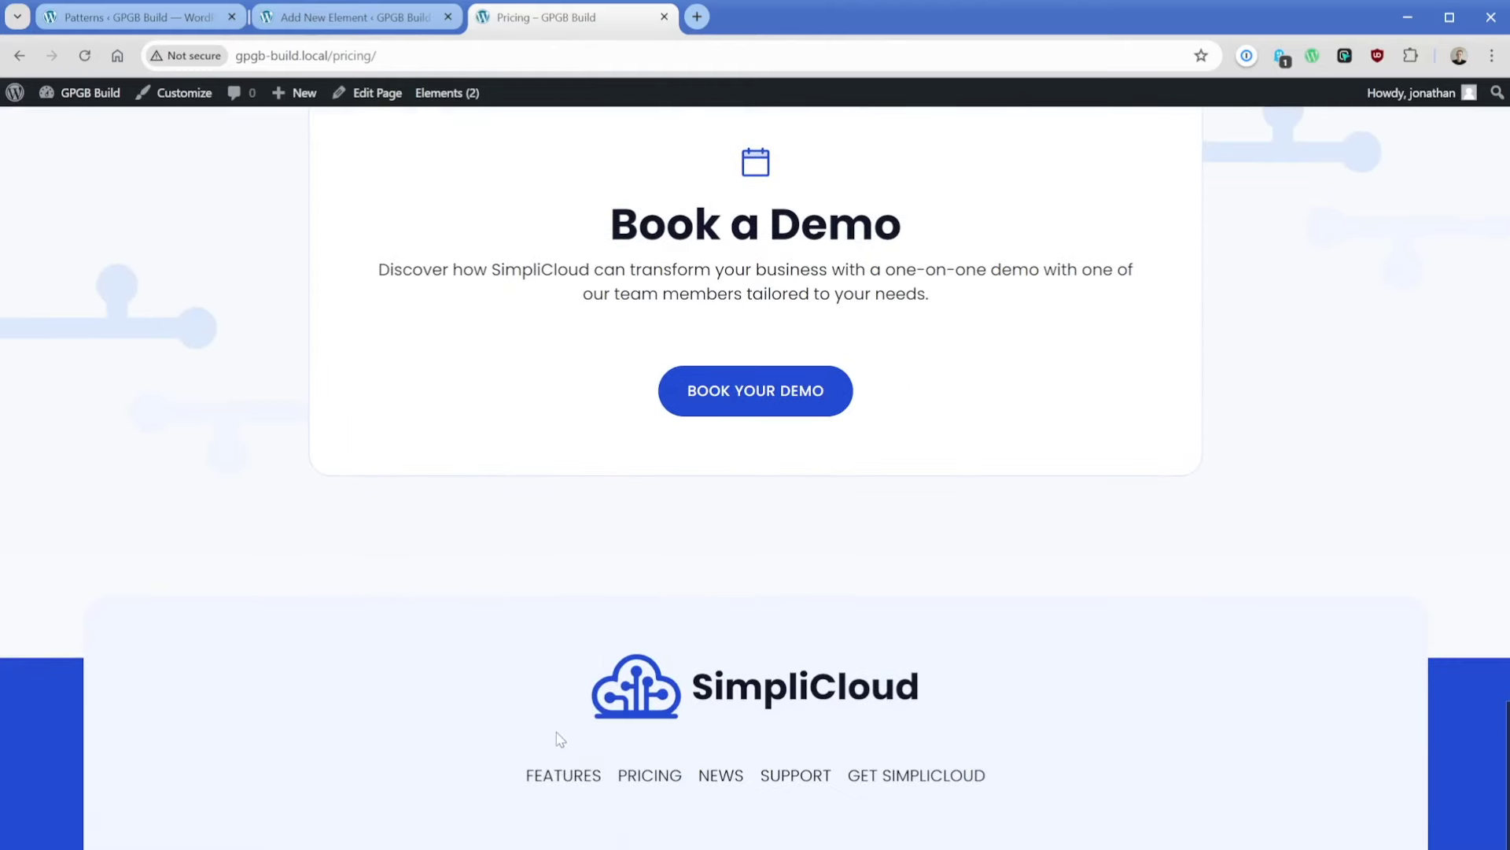
{"action": "scroll", "coordinate": [583, 293], "scroll_direction": "up", "scroll_amount": 15}
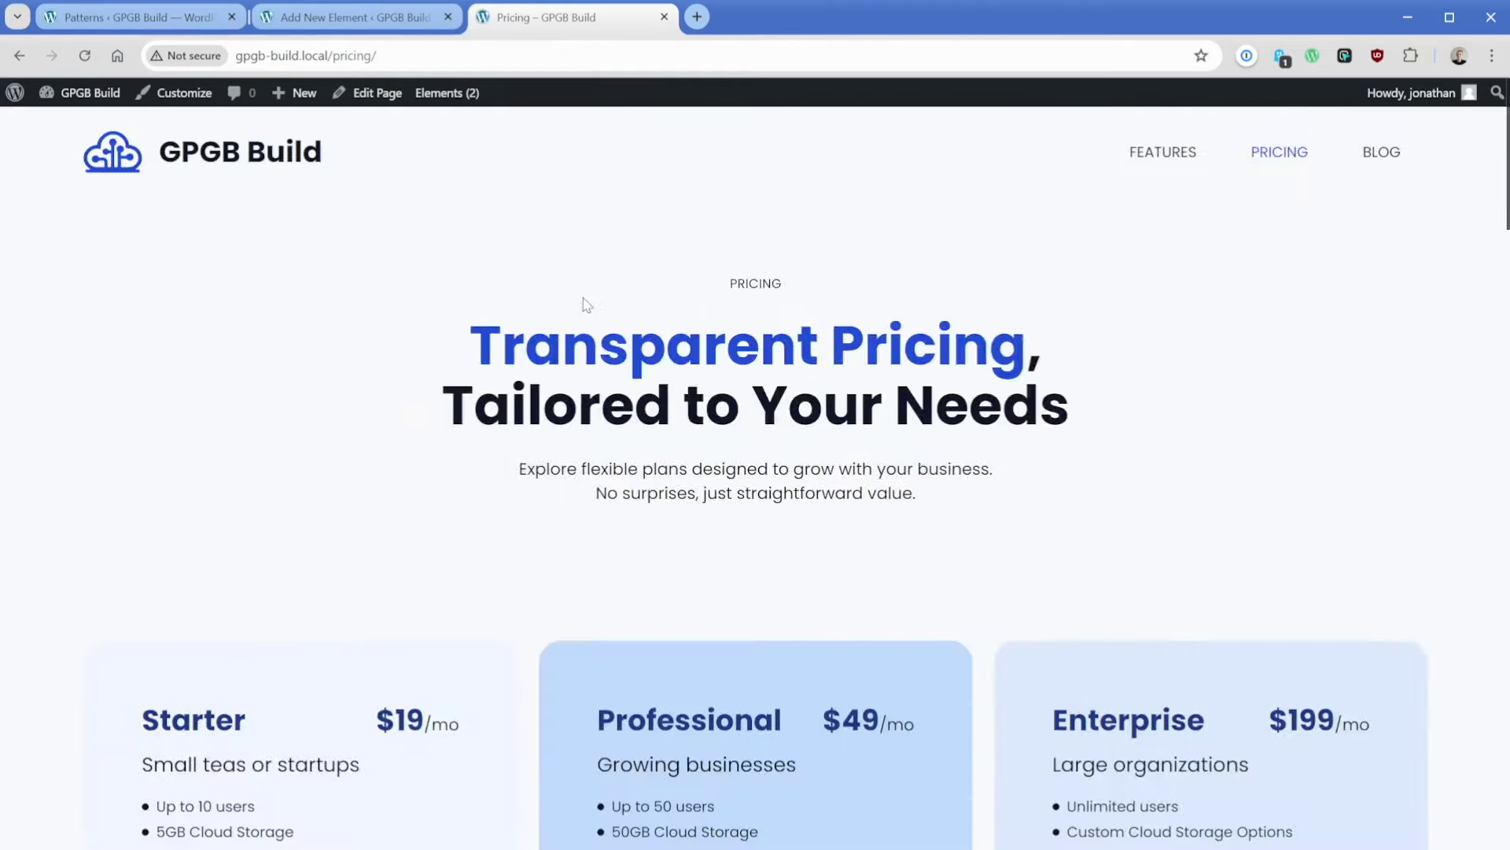
{"action": "left_click", "coordinate": [1169, 153]}
{"action": "scroll", "coordinate": [508, 557], "scroll_direction": "down", "scroll_amount": 20}
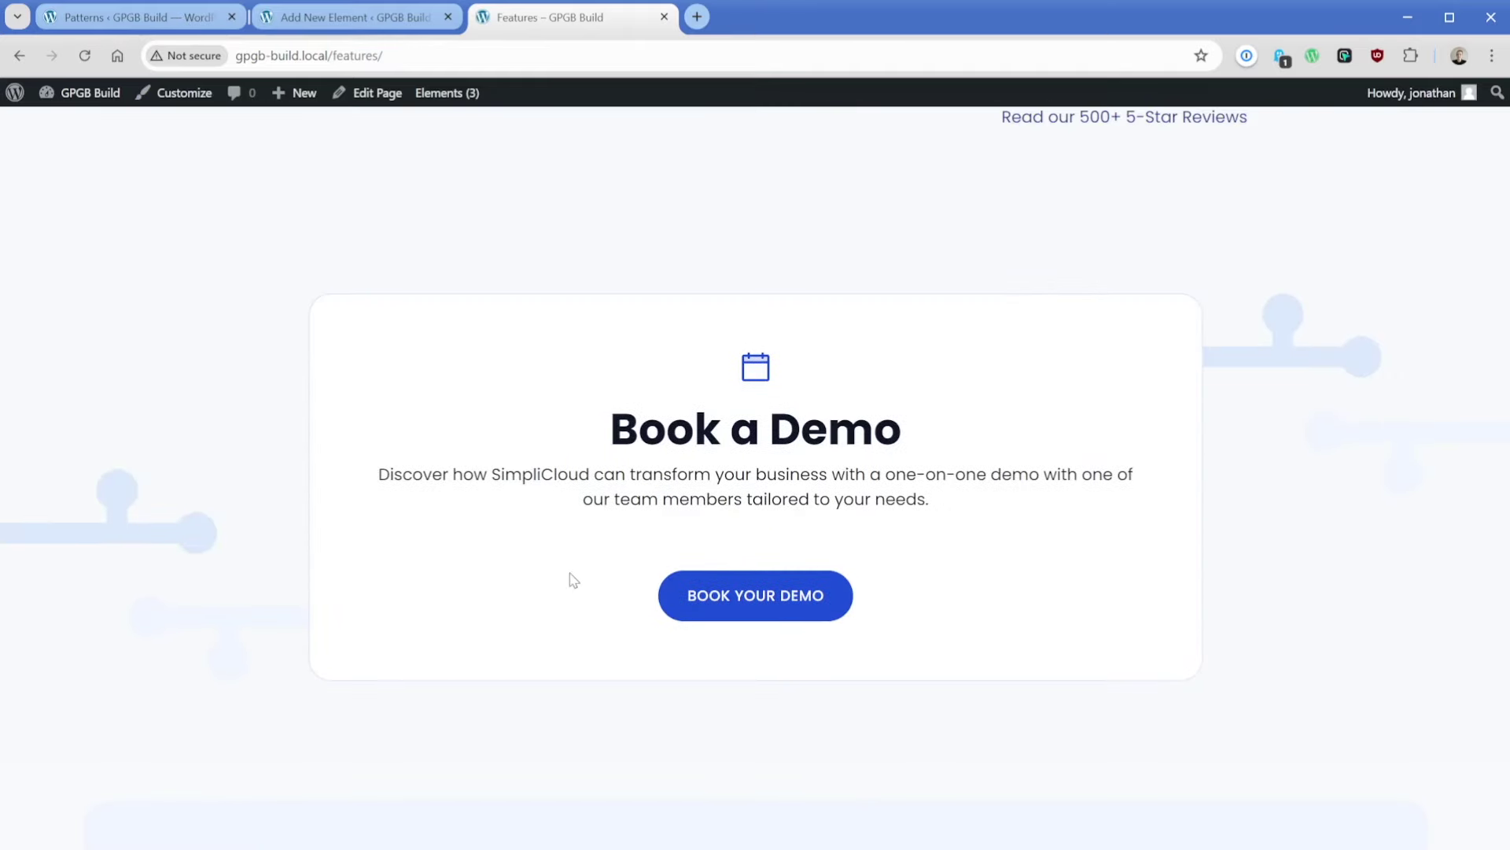
{"action": "scroll", "coordinate": [576, 583], "scroll_direction": "up", "scroll_amount": 20}
{"action": "left_click", "coordinate": [277, 158]}
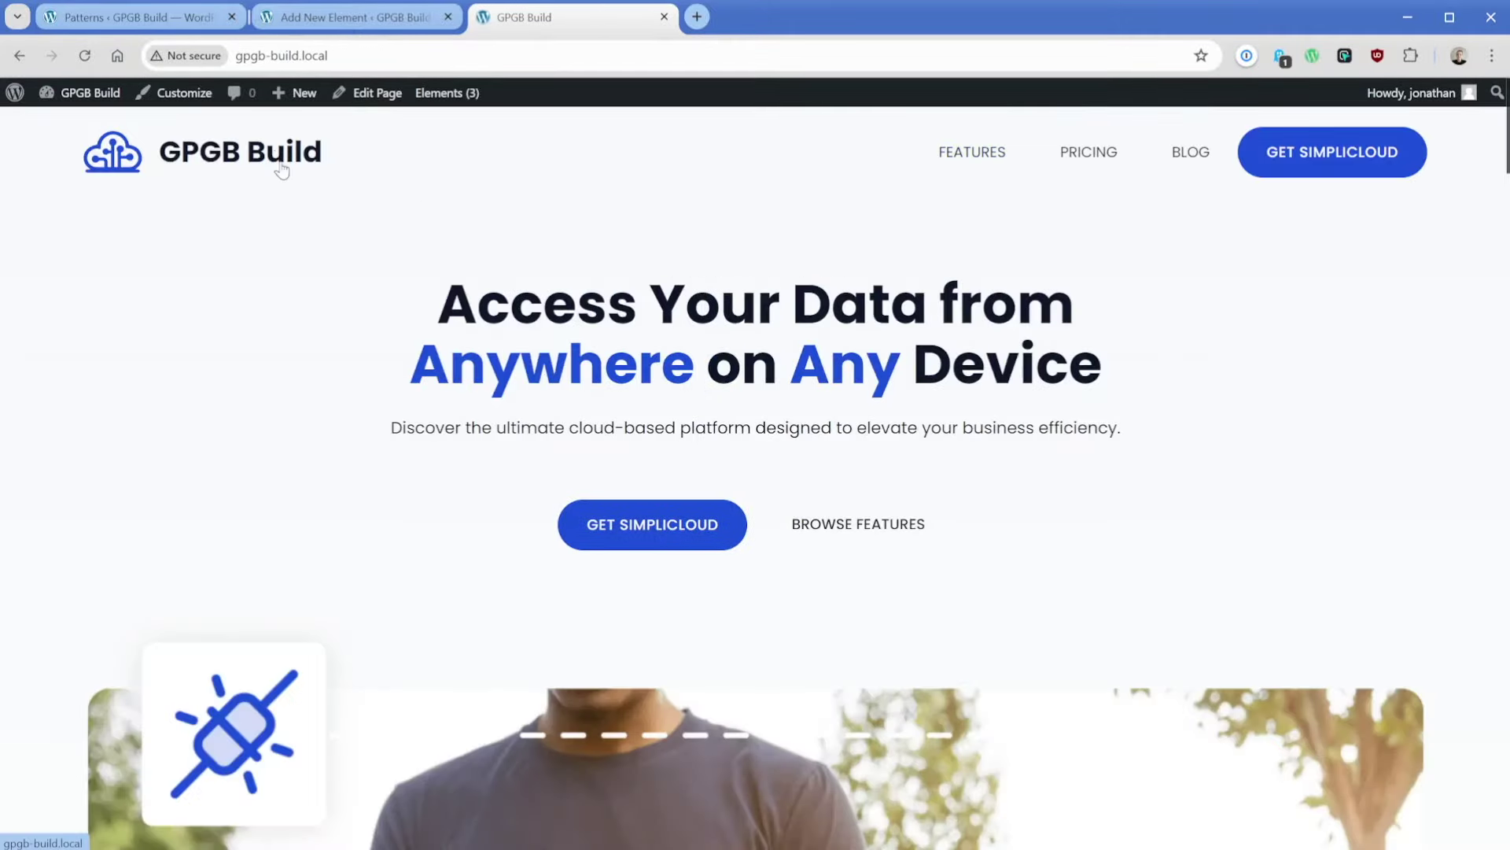
{"action": "scroll", "coordinate": [460, 543], "scroll_direction": "down", "scroll_amount": 20}
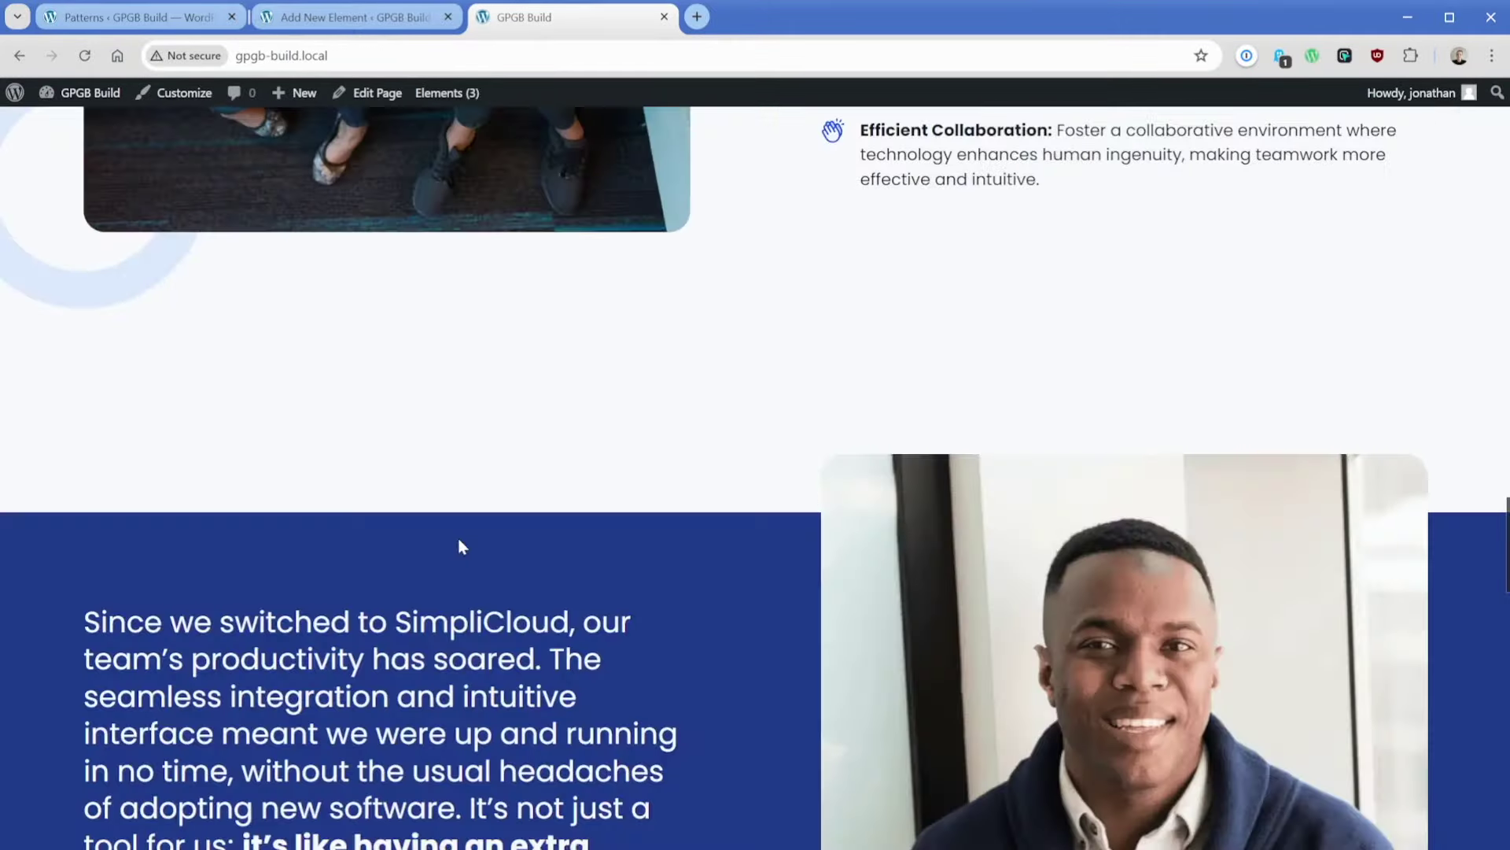
{"action": "scroll", "coordinate": [461, 546], "scroll_direction": "down", "scroll_amount": 20}
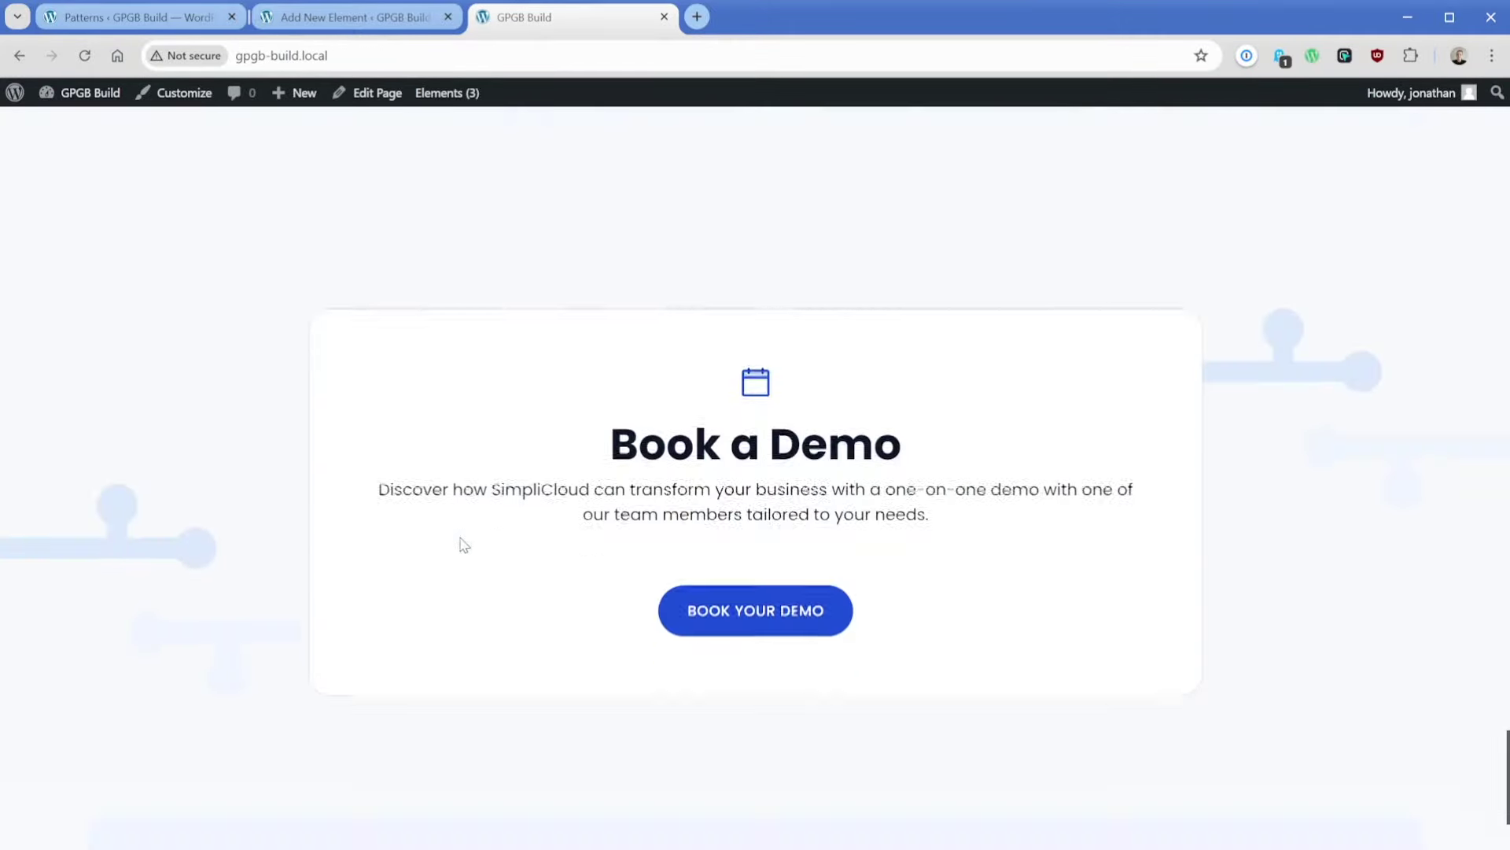
{"action": "scroll", "coordinate": [464, 544], "scroll_direction": "down", "scroll_amount": 1}
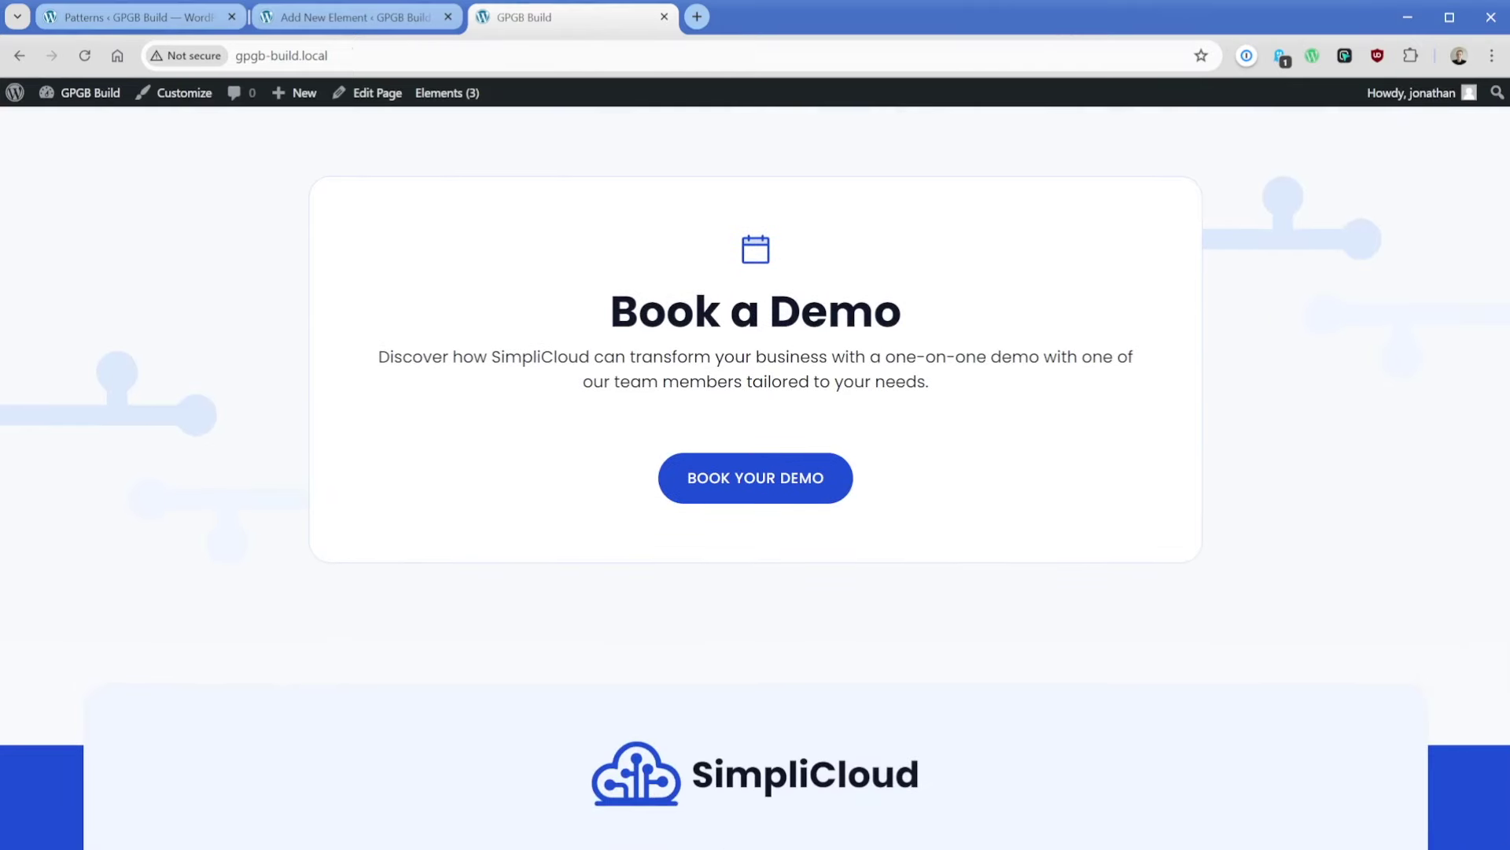
Change the CTA Hook Section's display location from Entire Site to Page.
{"action": "left_click", "coordinate": [346, 19]}
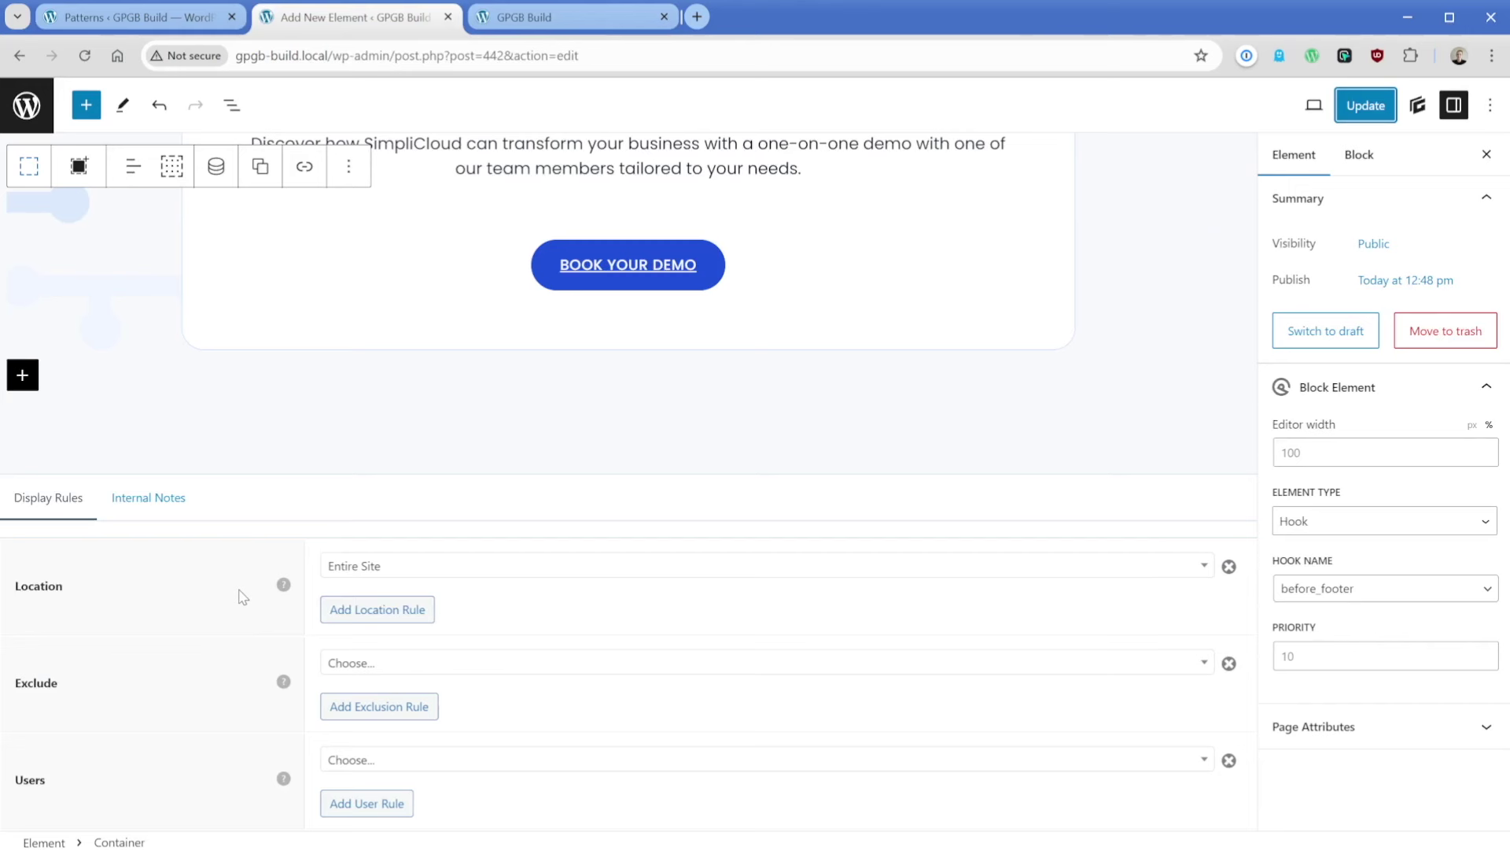
{"action": "left_click", "coordinate": [431, 569]}
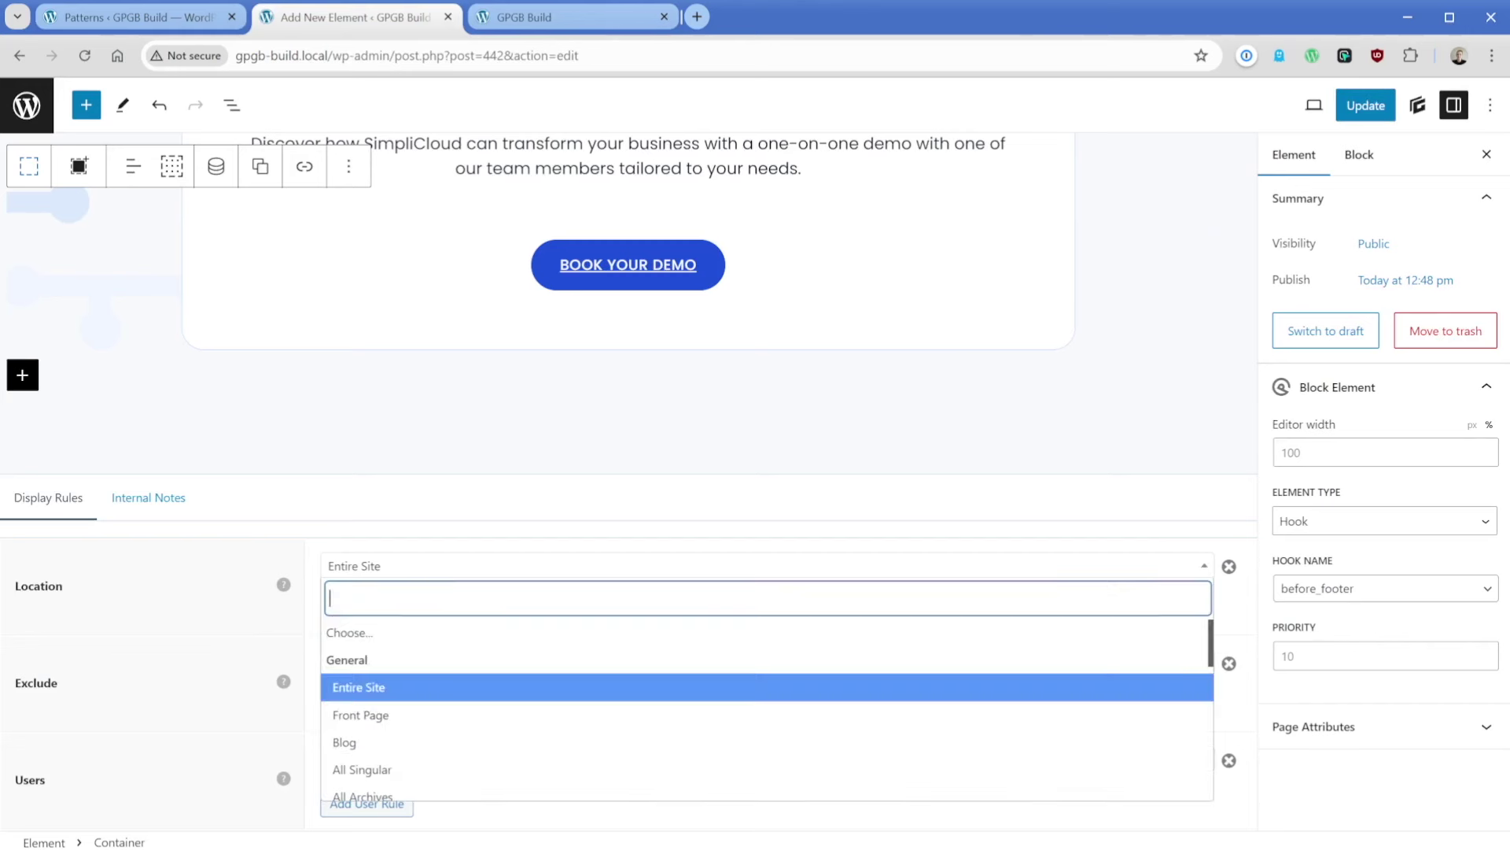
{"action": "scroll", "coordinate": [465, 677], "scroll_direction": "down", "scroll_amount": 5}
{"action": "scroll", "coordinate": [465, 678], "scroll_direction": "down", "scroll_amount": 5}
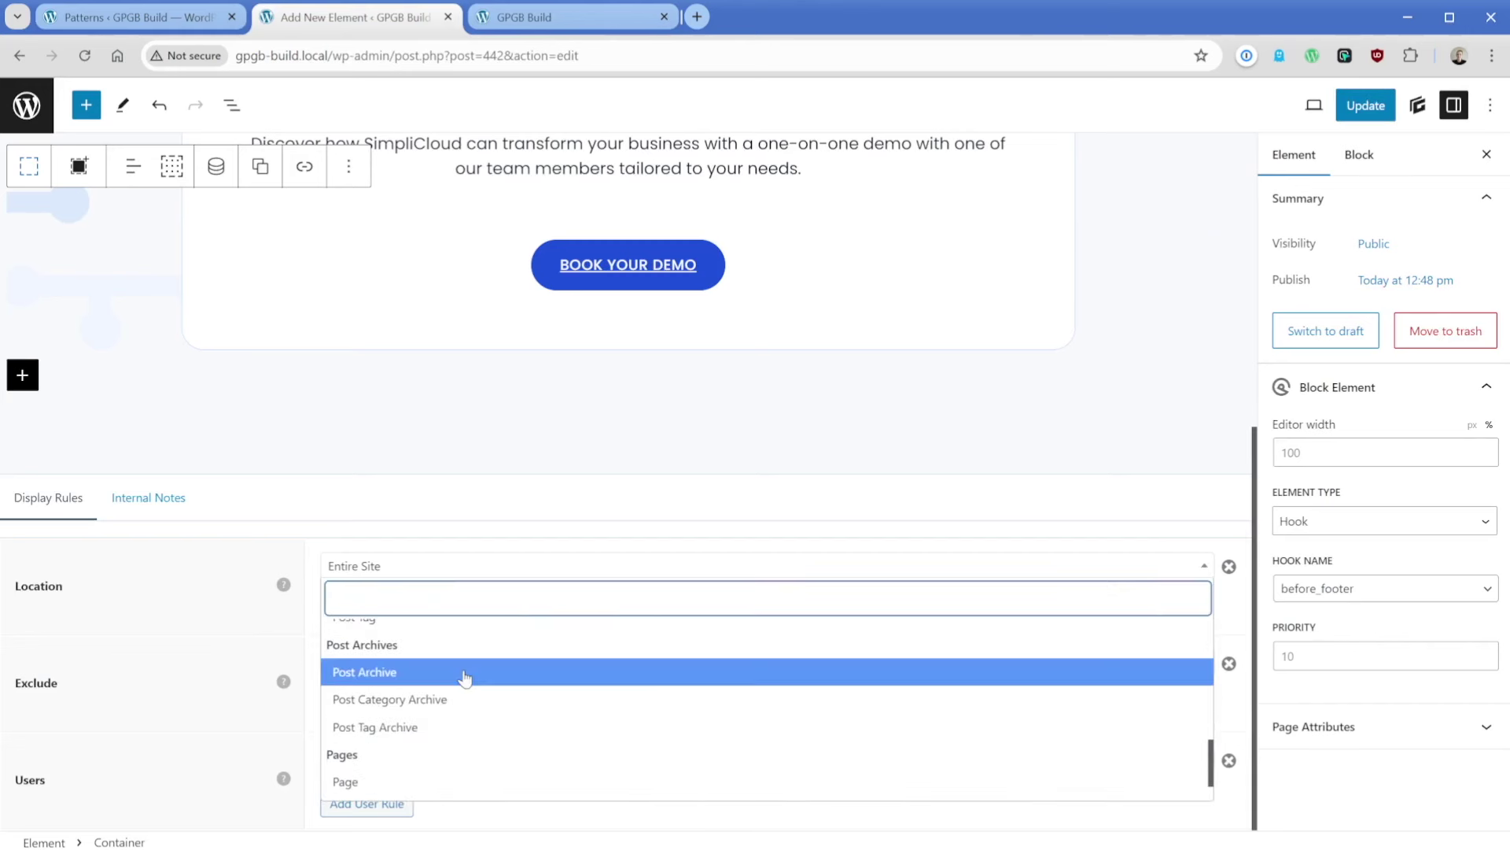
{"action": "left_click", "coordinate": [412, 782]}
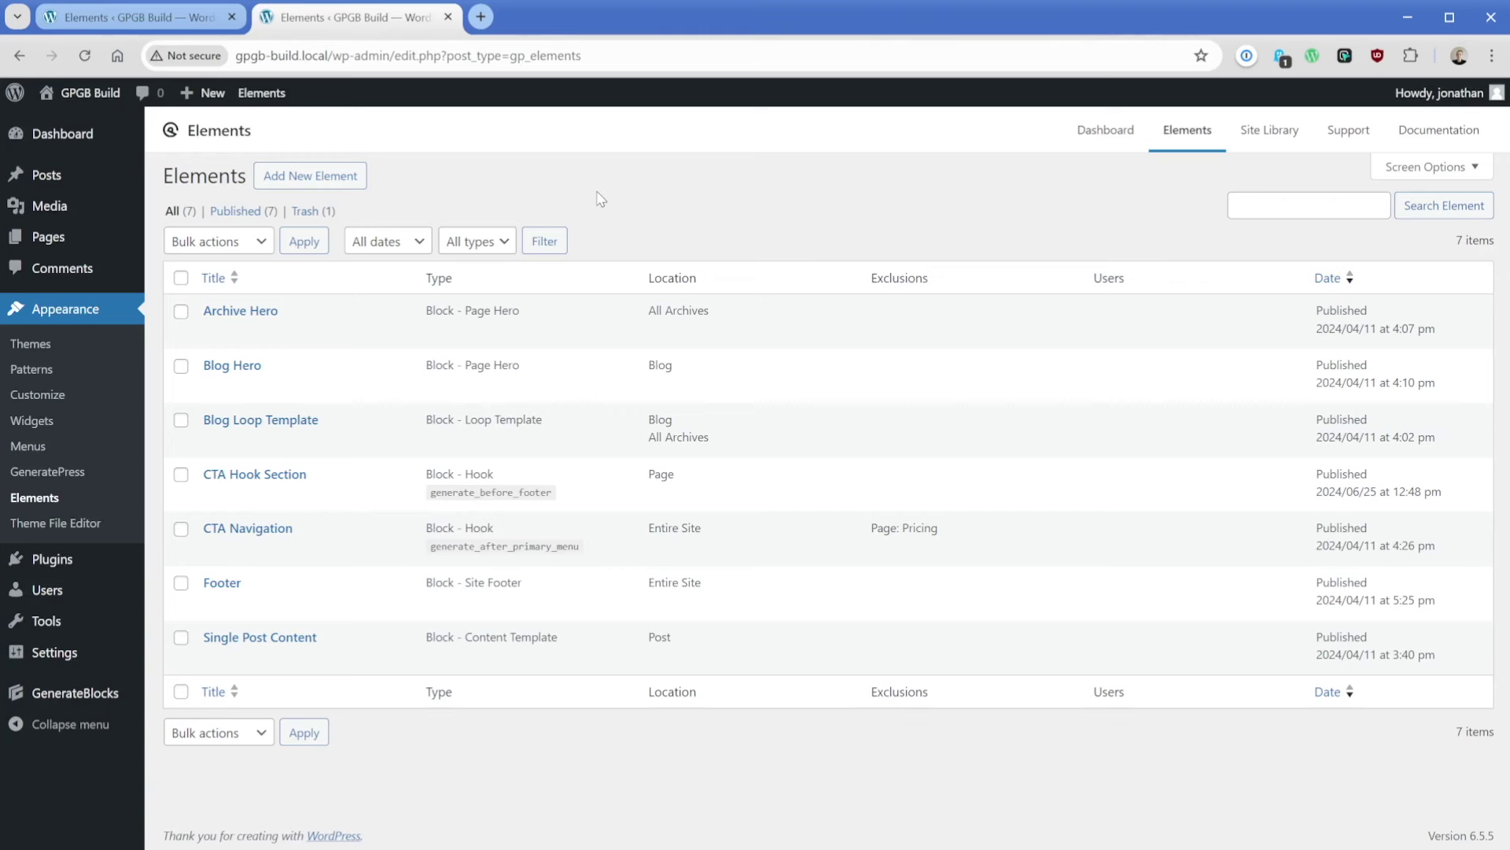
Create a Block element titled 'Top Bar Notification' and insert a Container block via '/con'.
{"action": "left_click", "coordinate": [339, 175]}
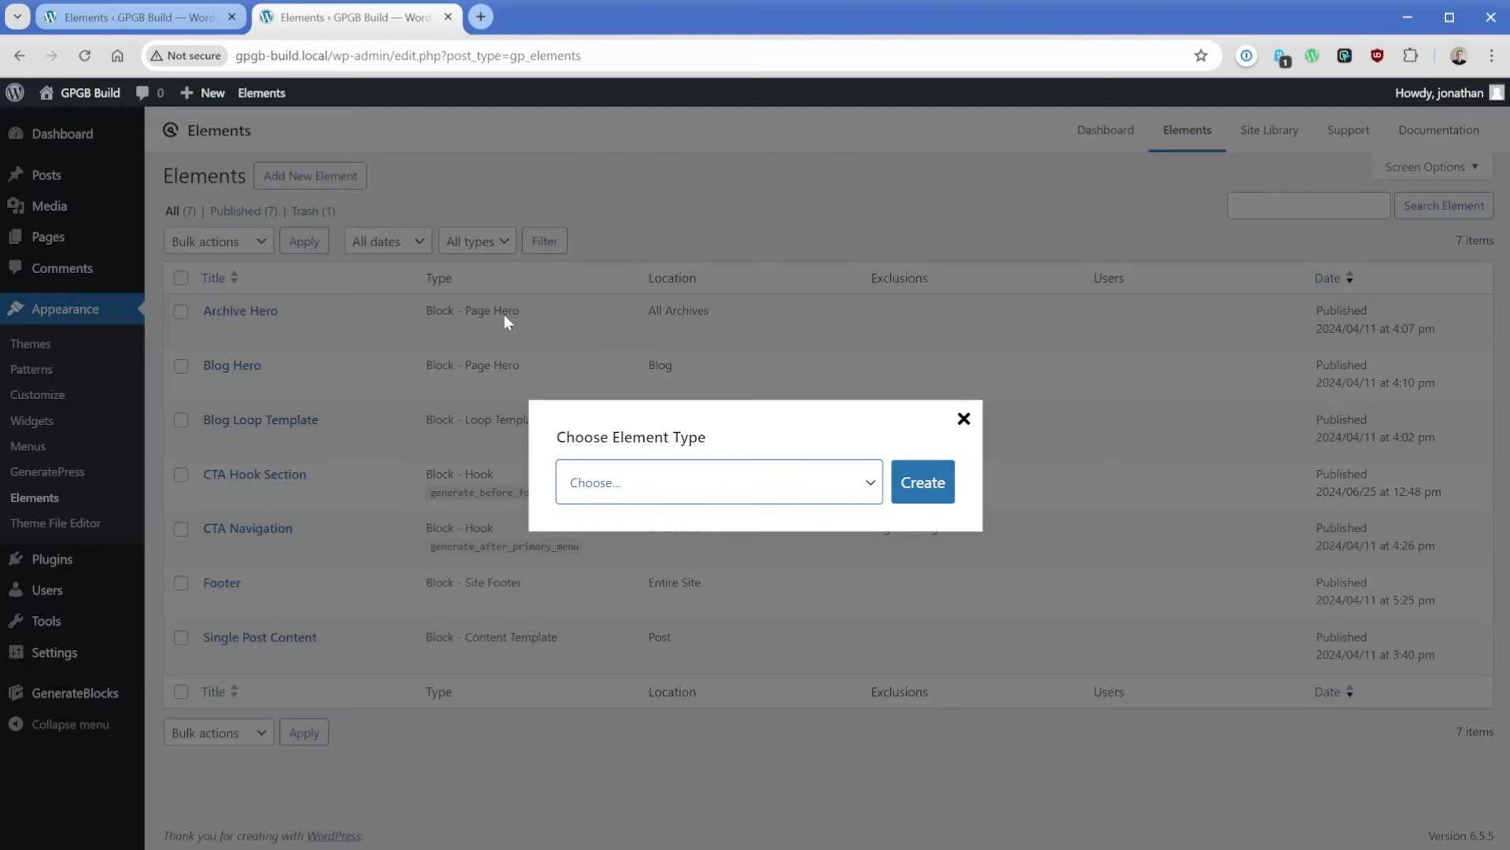
{"action": "left_click", "coordinate": [701, 483]}
{"action": "left_click", "coordinate": [705, 531]}
{"action": "left_click", "coordinate": [919, 490]}
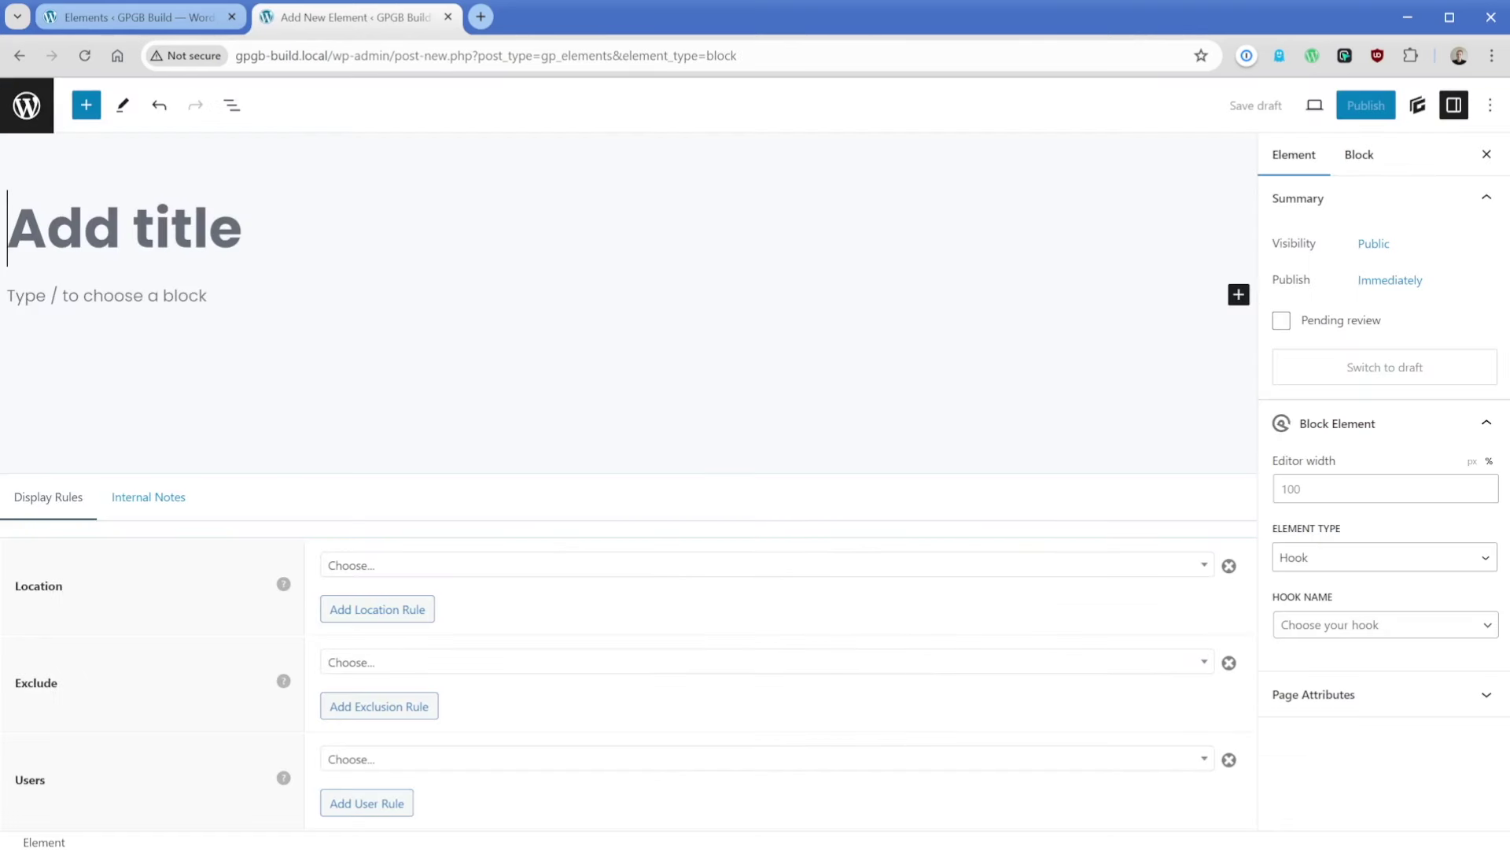
{"action": "type", "text": "Top Bar Notification"}
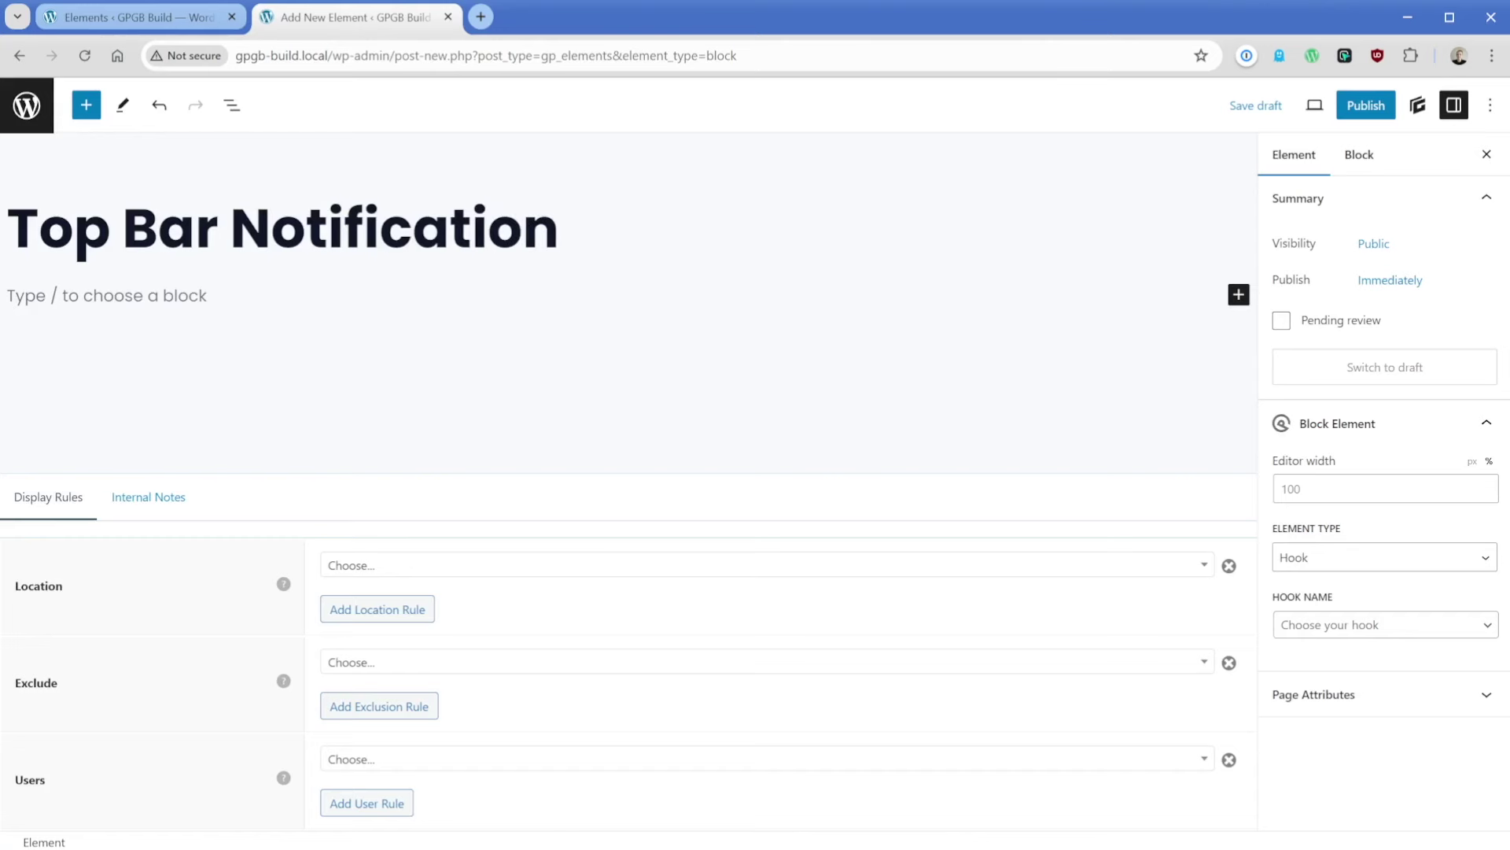
{"action": "key", "text": "Return"}
{"action": "type", "text": "/cont"}
{"action": "key", "text": "Return"}
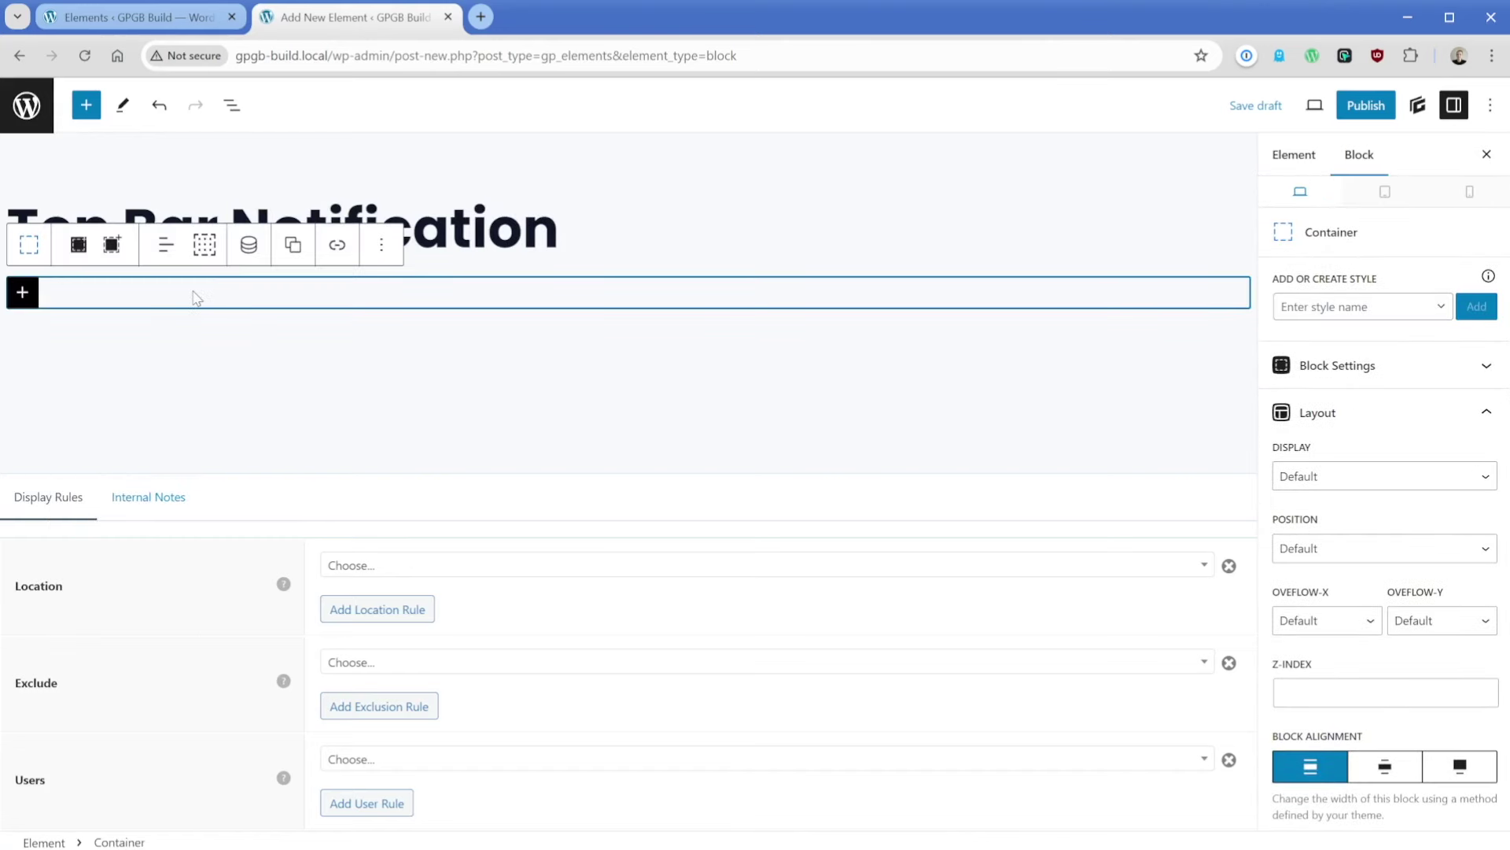
Add an inner container with a centered paragraph: 'Special promo pricing ends soon! Click hear to learn more >>'.
{"action": "left_click", "coordinate": [78, 246]}
{"action": "left_click", "coordinate": [232, 109]}
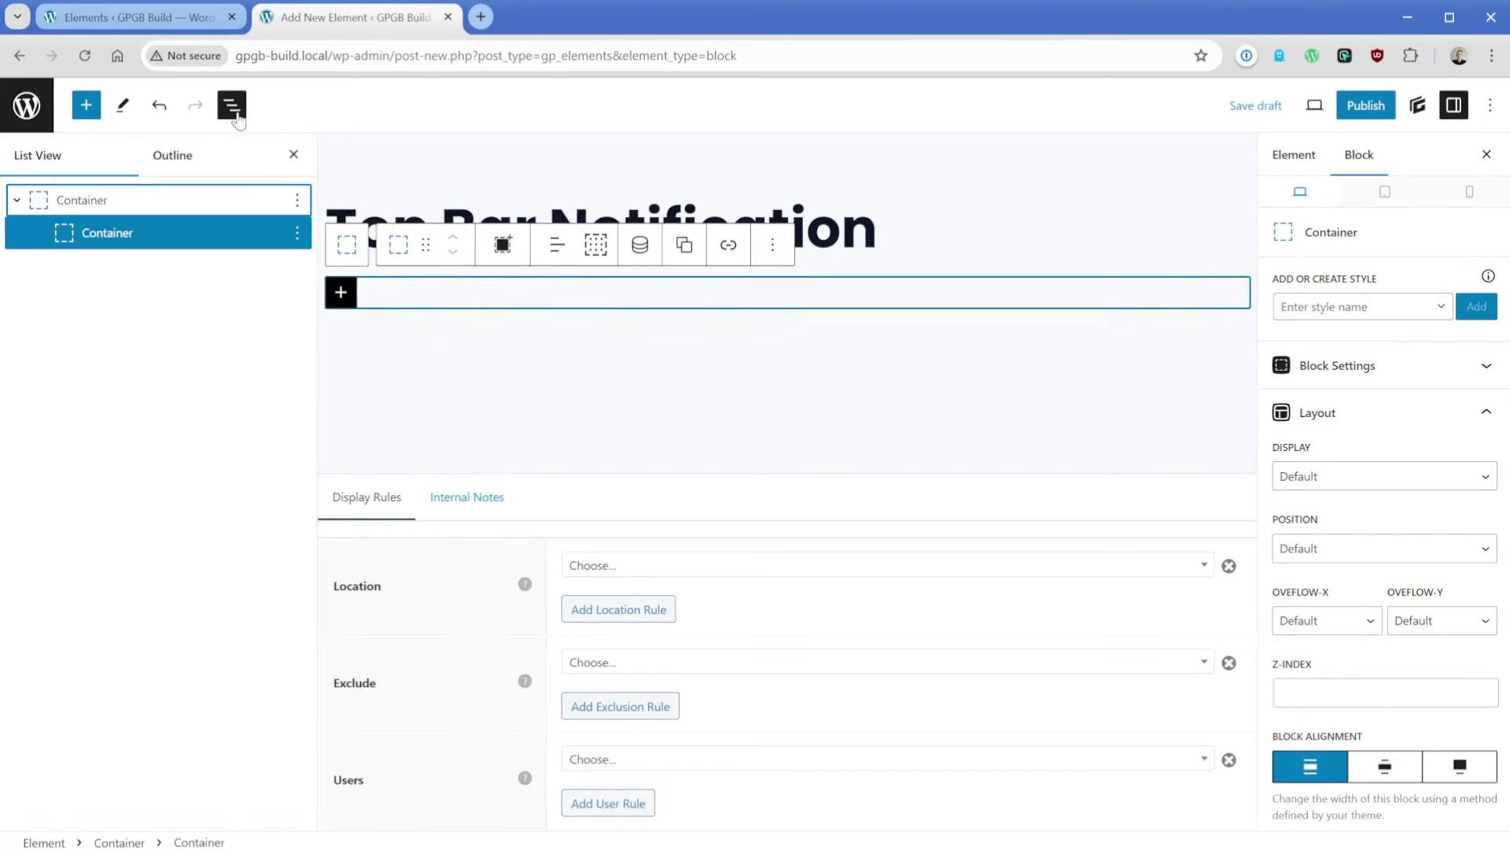
{"action": "left_click", "coordinate": [341, 292]}
{"action": "left_click", "coordinate": [409, 495]}
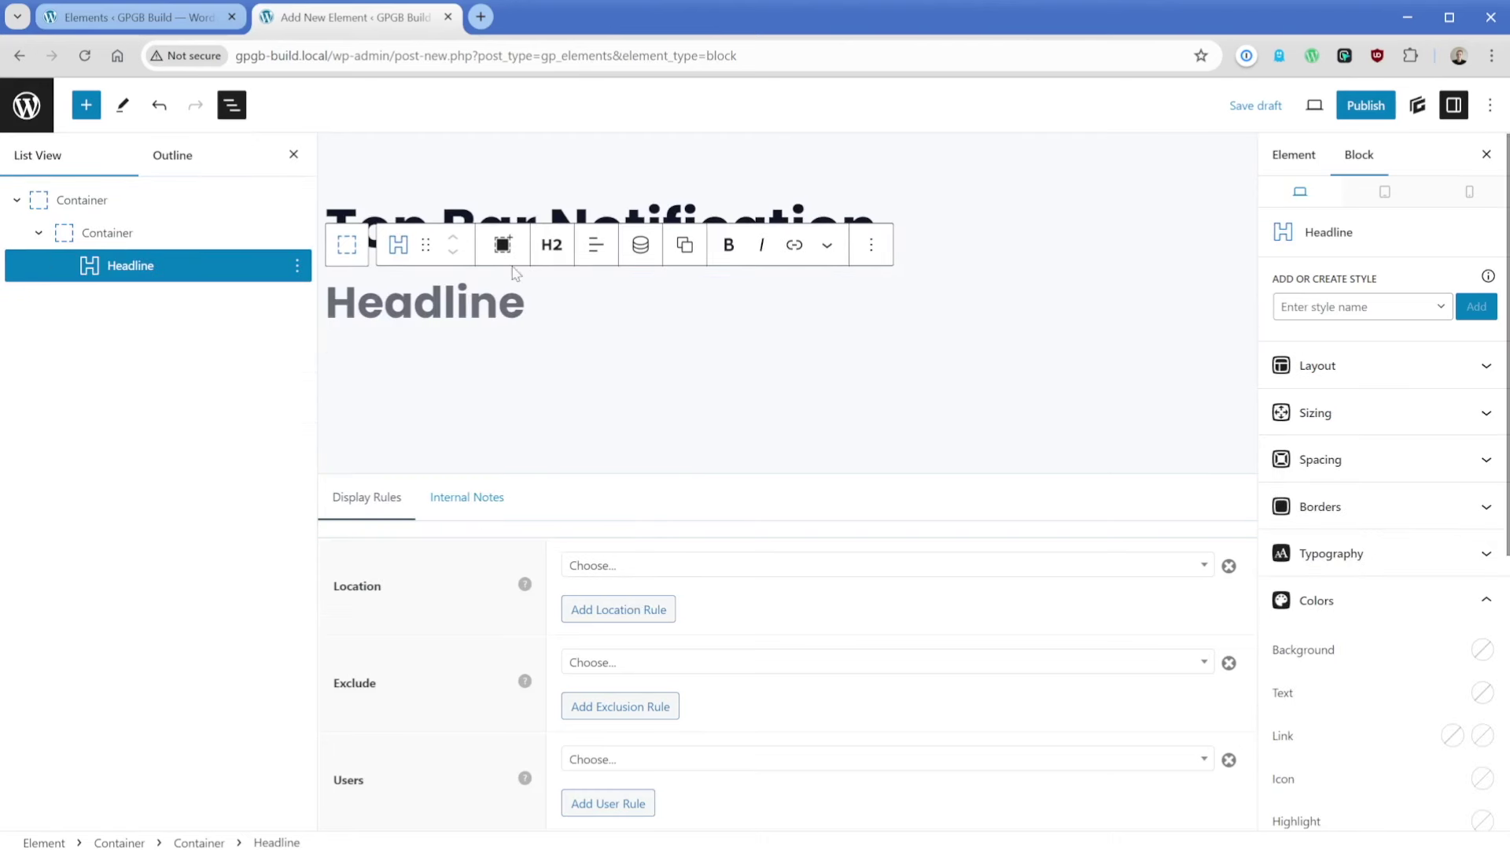
{"action": "left_click", "coordinate": [552, 245]}
{"action": "left_click", "coordinate": [582, 499]}
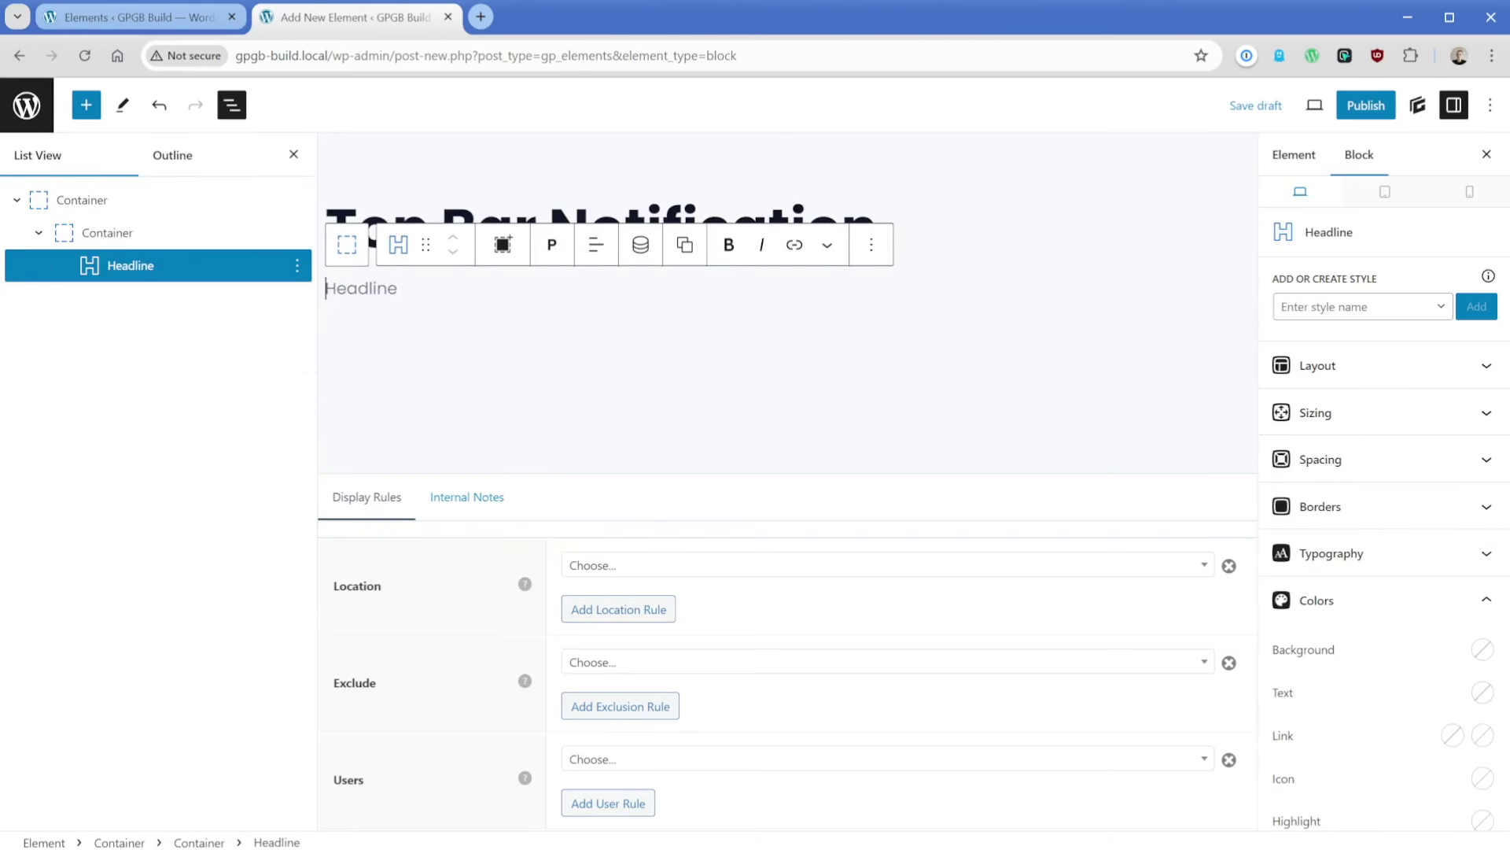
{"action": "type", "text": "Special promo prici"}
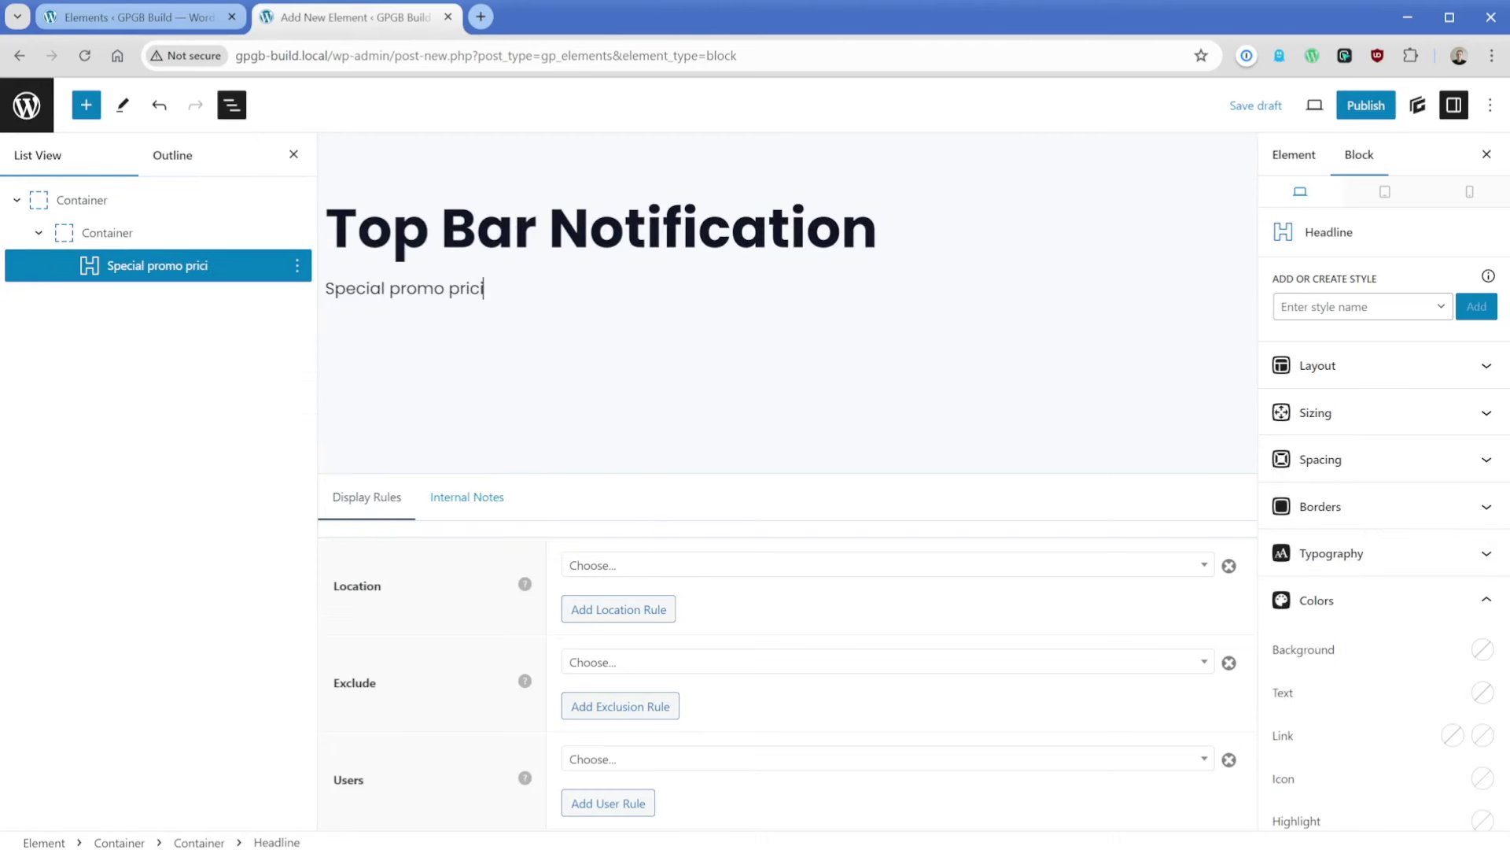
{"action": "type", "text": "ng ends soon! Click hear to lear"}
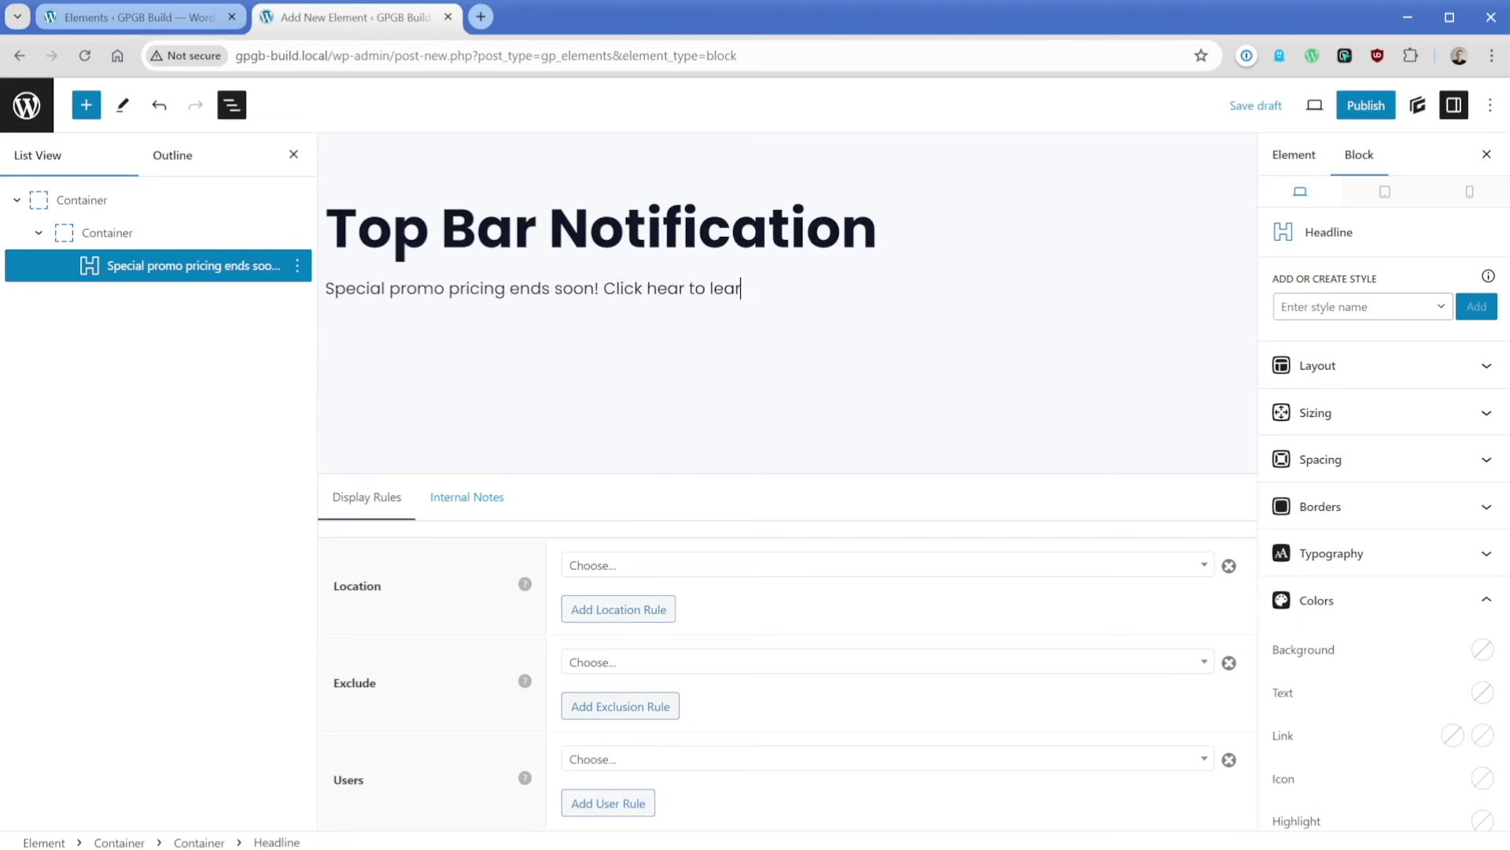
{"action": "type", "text": "n more >>"}
{"action": "key", "text": "ctrl+a"}
{"action": "left_click", "coordinate": [596, 245]}
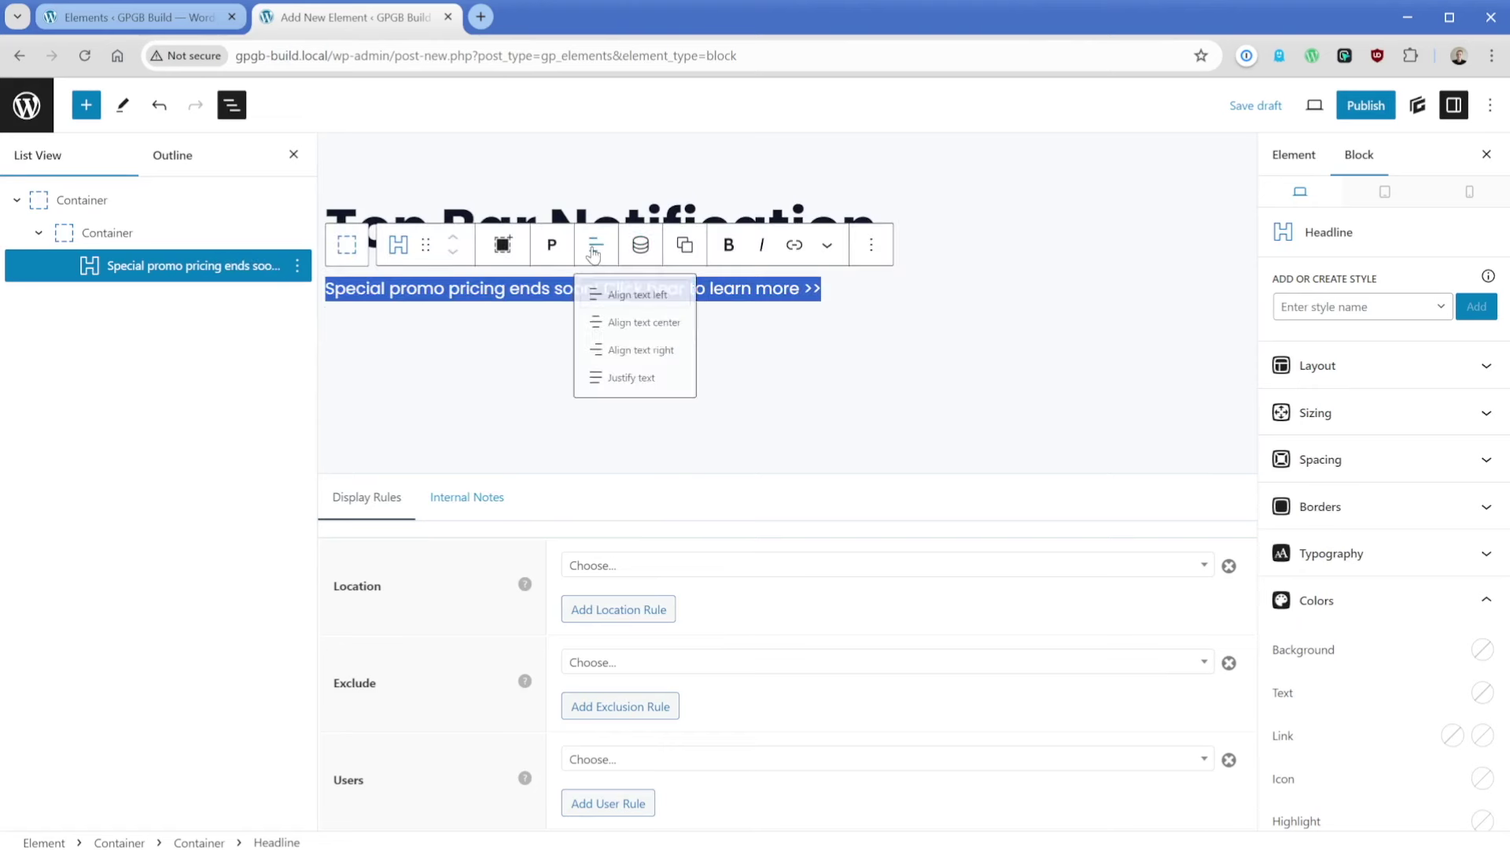
{"action": "left_click", "coordinate": [636, 334]}
Give the inner container 0.5 rem padding.
{"action": "left_click", "coordinate": [103, 199]}
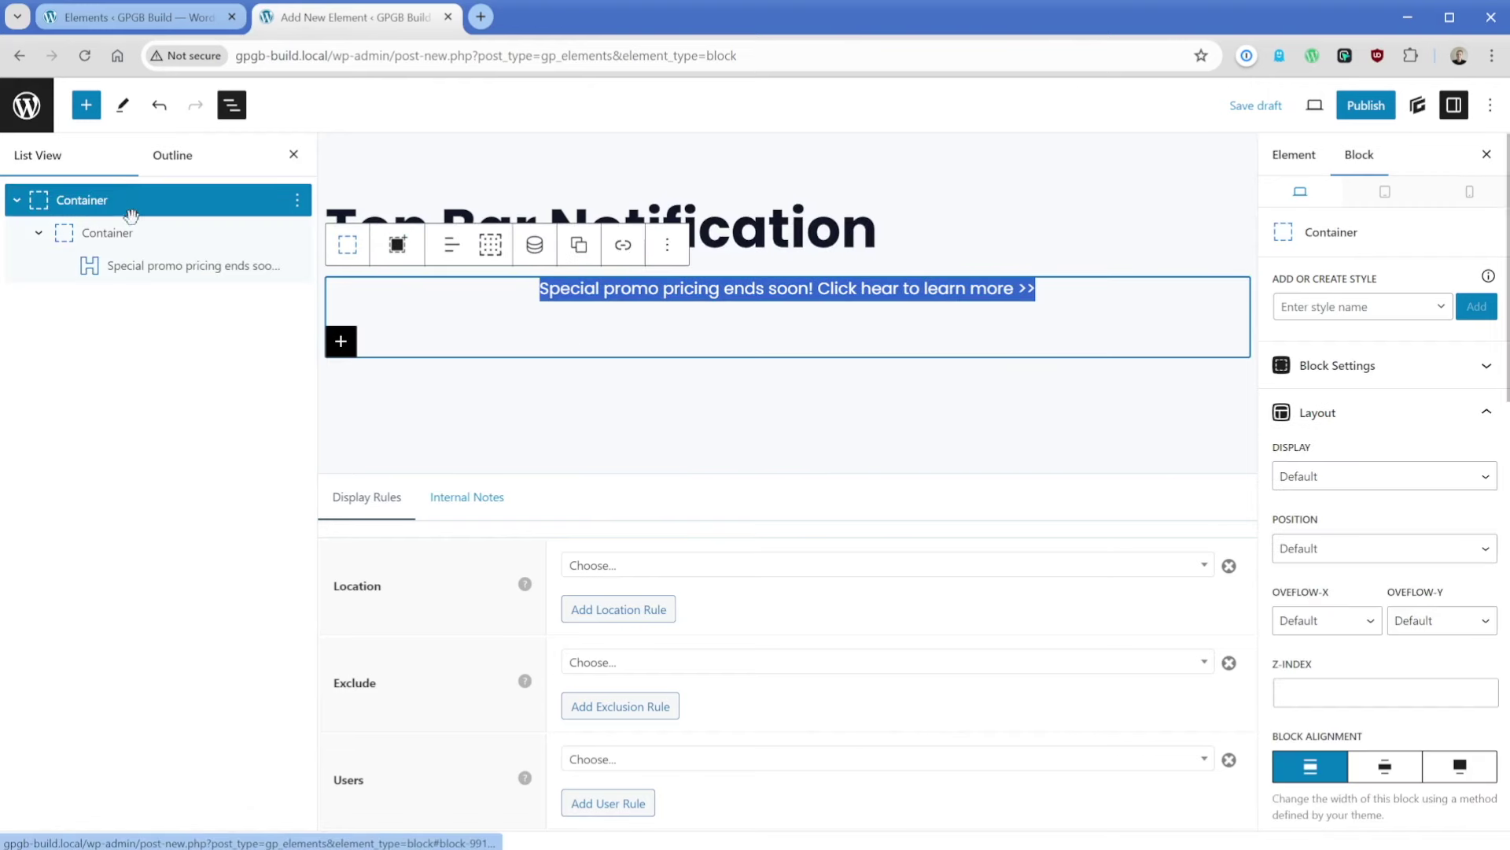
{"action": "left_click", "coordinate": [111, 232]}
{"action": "scroll", "coordinate": [1329, 423], "scroll_direction": "down", "scroll_amount": 5}
{"action": "scroll", "coordinate": [1331, 424], "scroll_direction": "down", "scroll_amount": 3}
{"action": "left_click", "coordinate": [1336, 507]}
Set linked 0.5rem padding on the inner container and a pale blue Colors > Background on the outer container.
{"action": "type", "text": "0.5rem"}
{"action": "left_click", "coordinate": [1328, 466]}
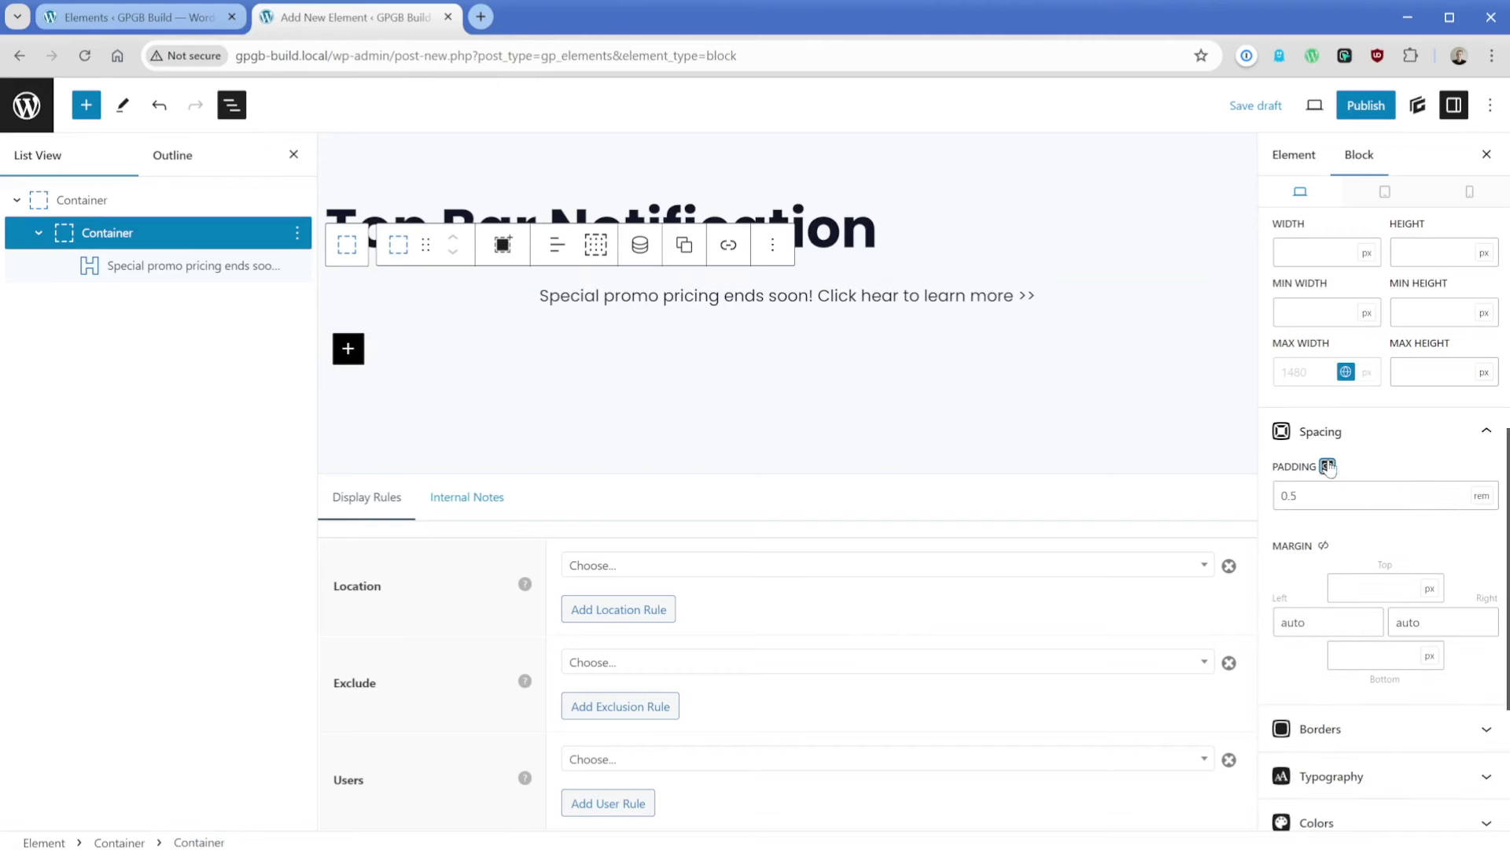
{"action": "left_click", "coordinate": [236, 200]}
{"action": "scroll", "coordinate": [1340, 625], "scroll_direction": "down", "scroll_amount": 1}
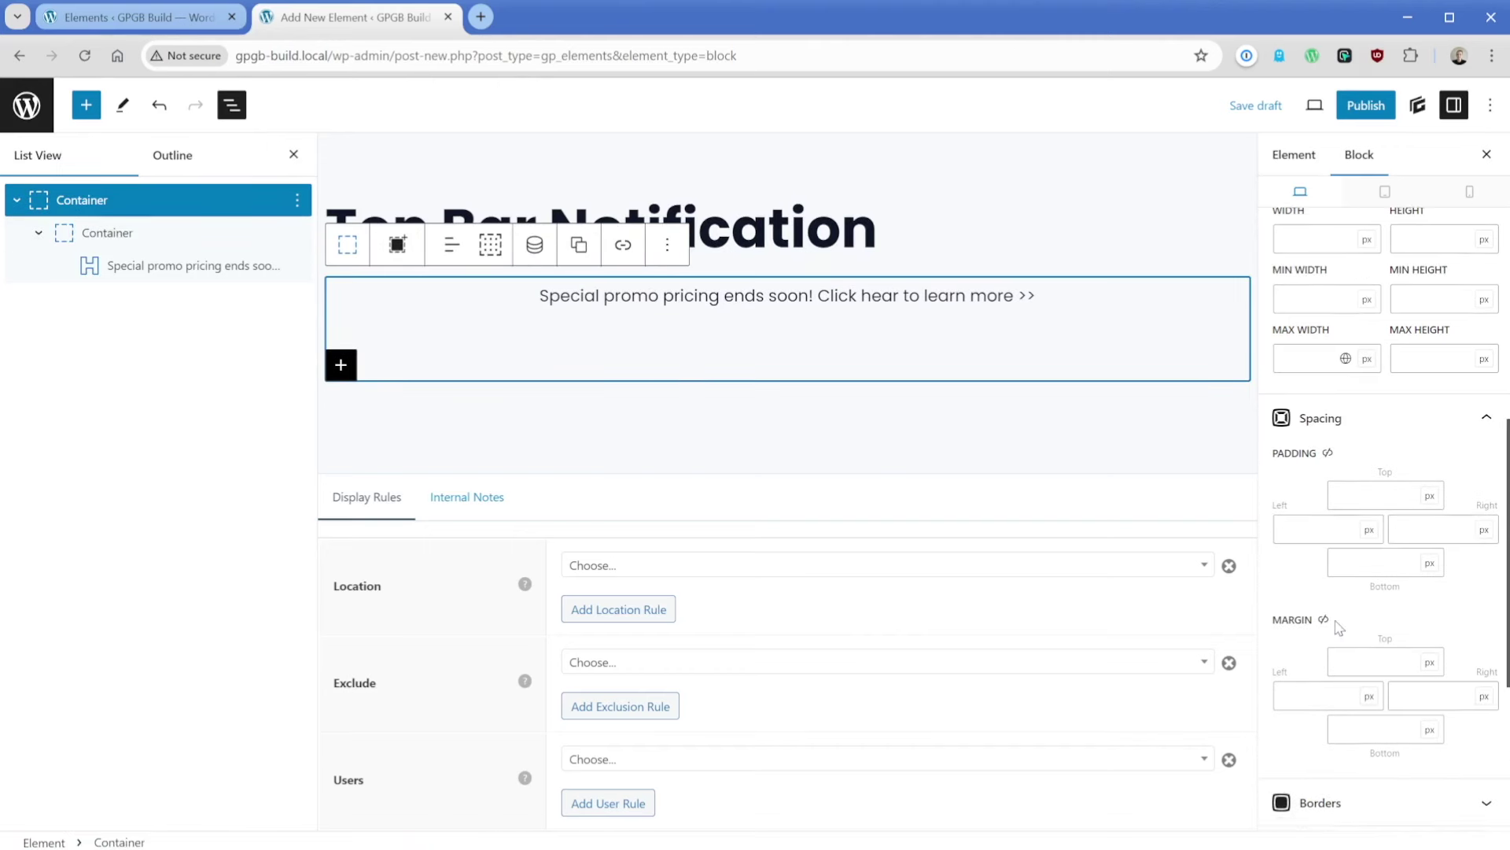
{"action": "scroll", "coordinate": [1339, 625], "scroll_direction": "down", "scroll_amount": 3}
{"action": "left_click", "coordinate": [1377, 676]}
{"action": "scroll", "coordinate": [1373, 659], "scroll_direction": "down", "scroll_amount": 3}
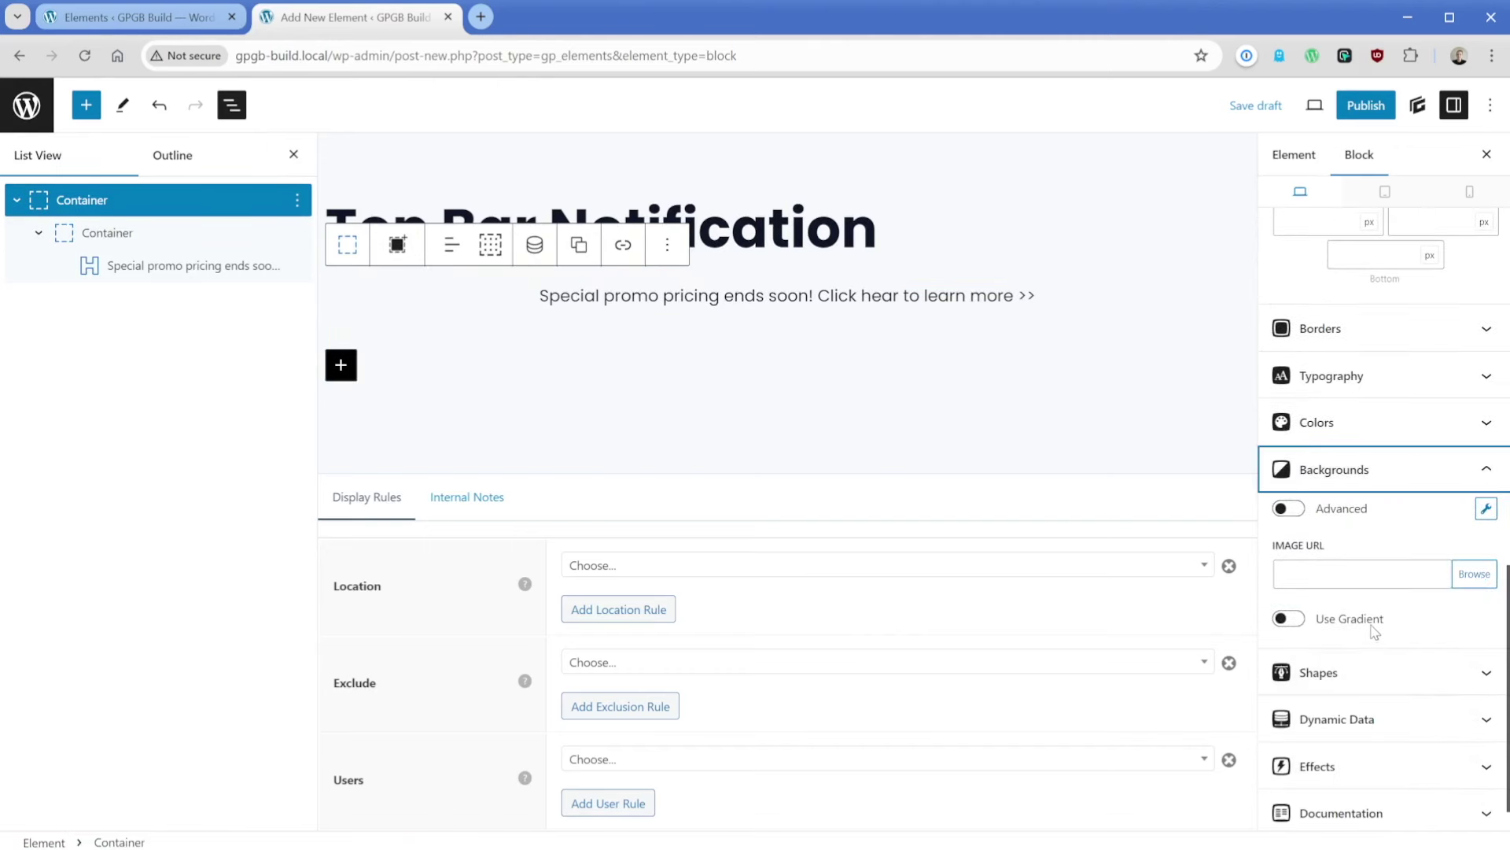
{"action": "left_click", "coordinate": [1322, 422]}
{"action": "left_click", "coordinate": [1453, 472]}
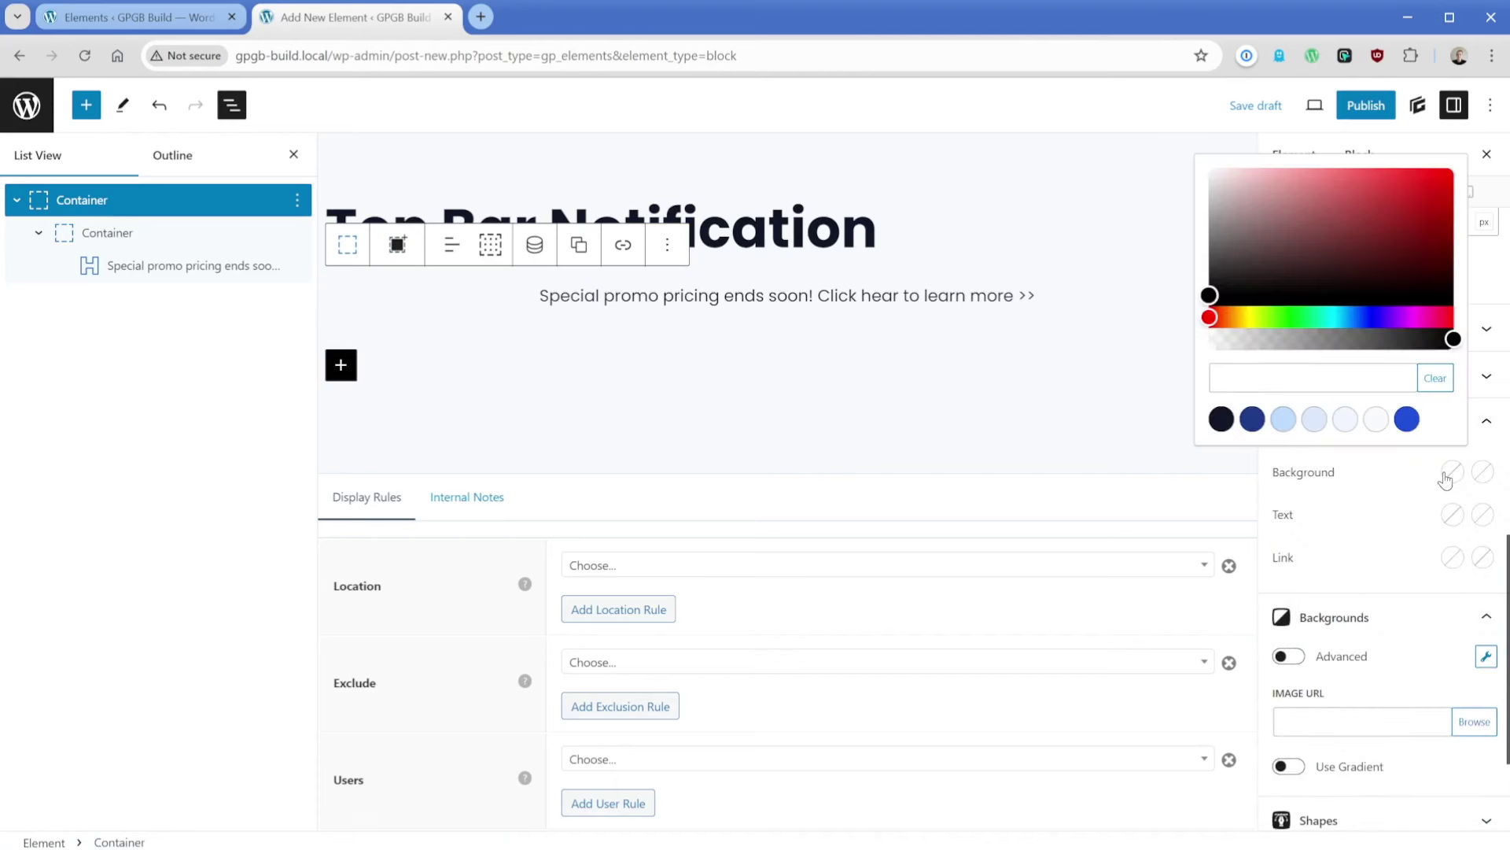
{"action": "left_click", "coordinate": [1310, 428]}
{"action": "left_click", "coordinate": [1383, 478]}
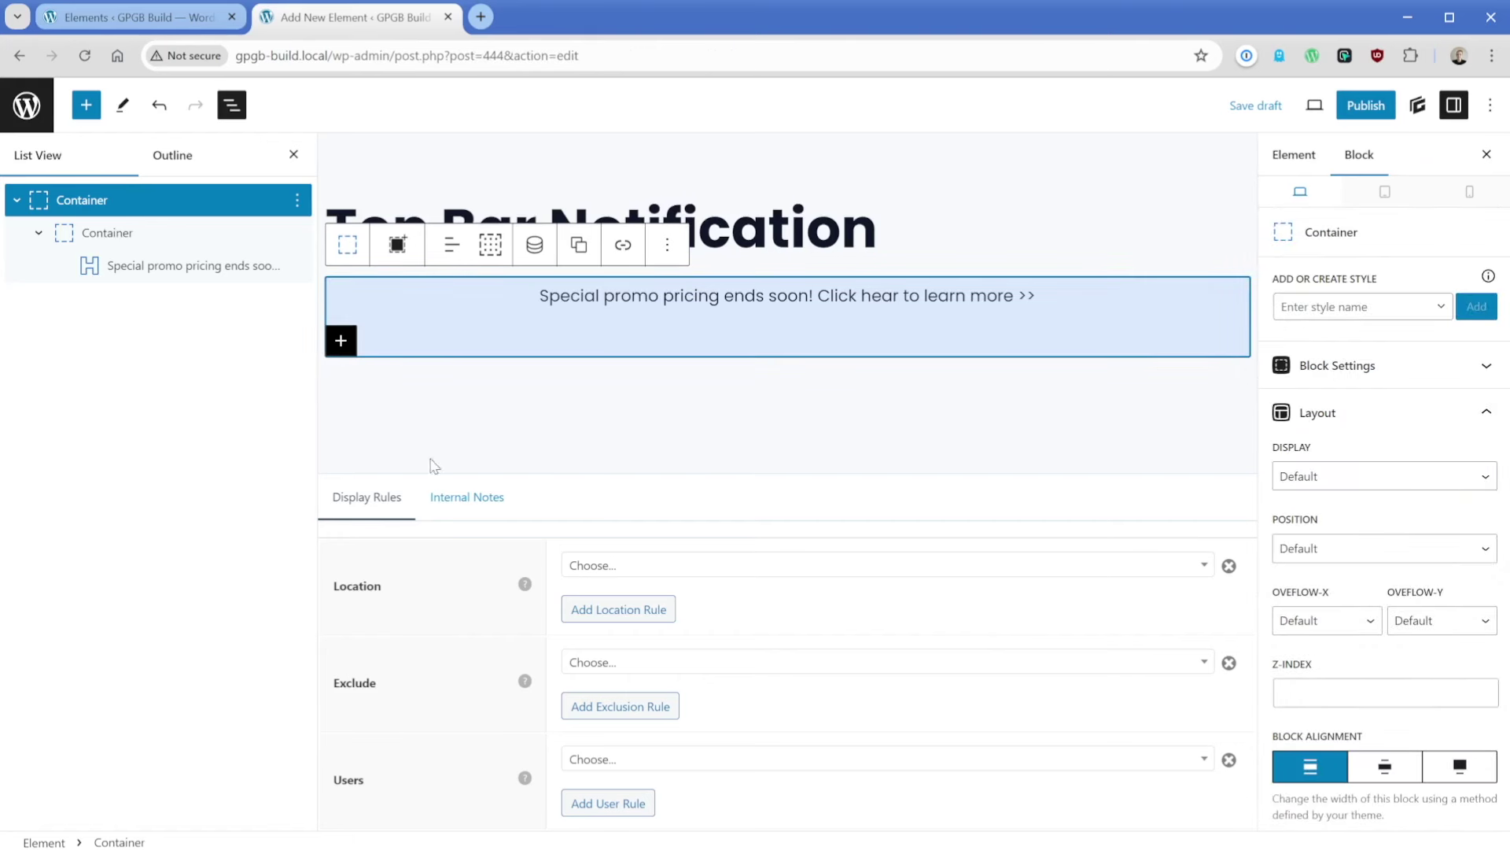
Set the Location rule to Entire Site and add an Exclude rule for Page > Features.
{"action": "left_click", "coordinate": [690, 568]}
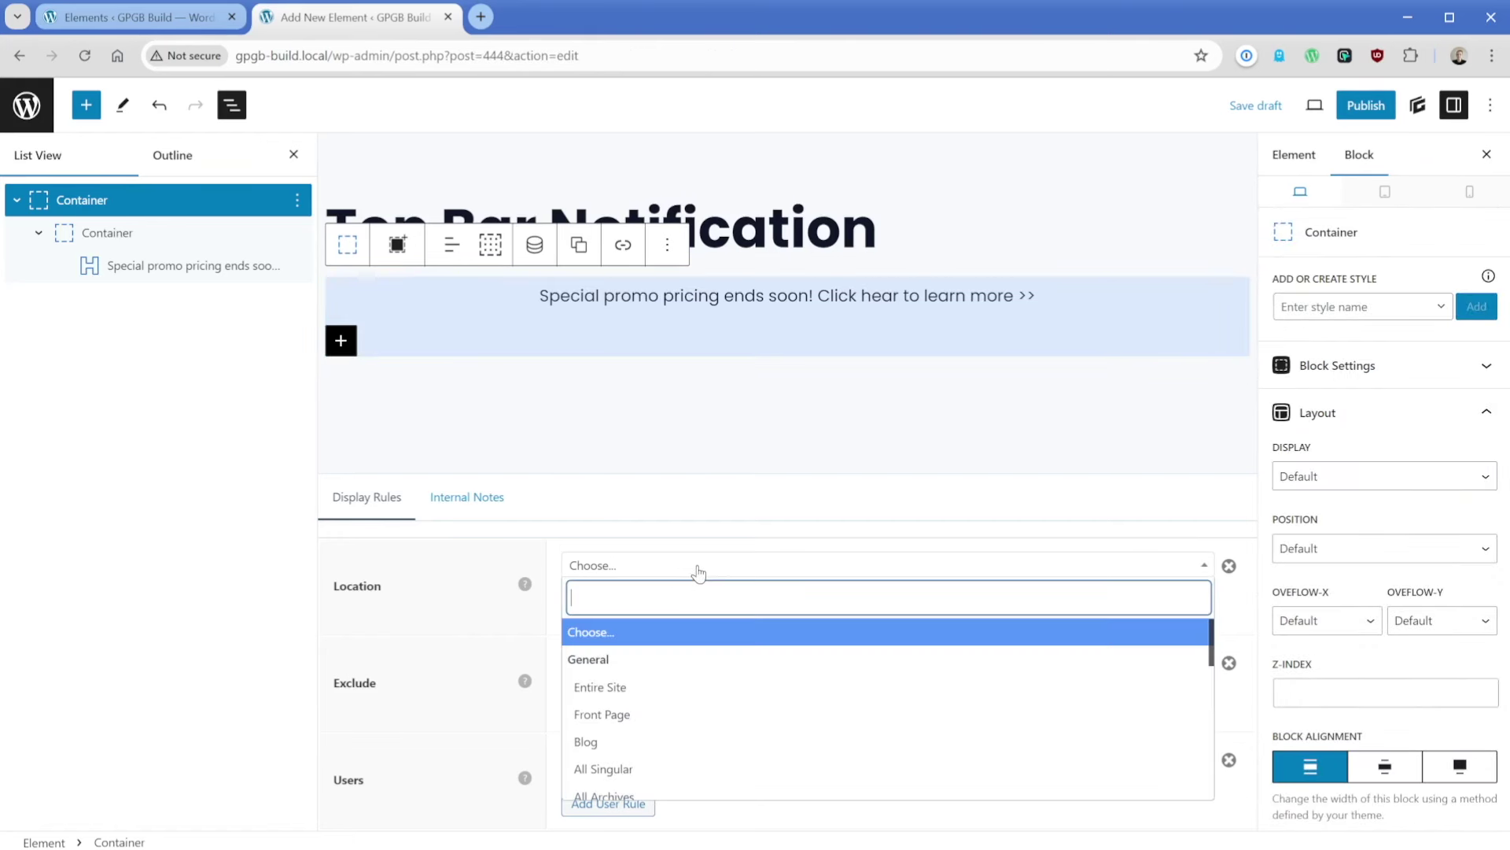
{"action": "left_click", "coordinate": [686, 692]}
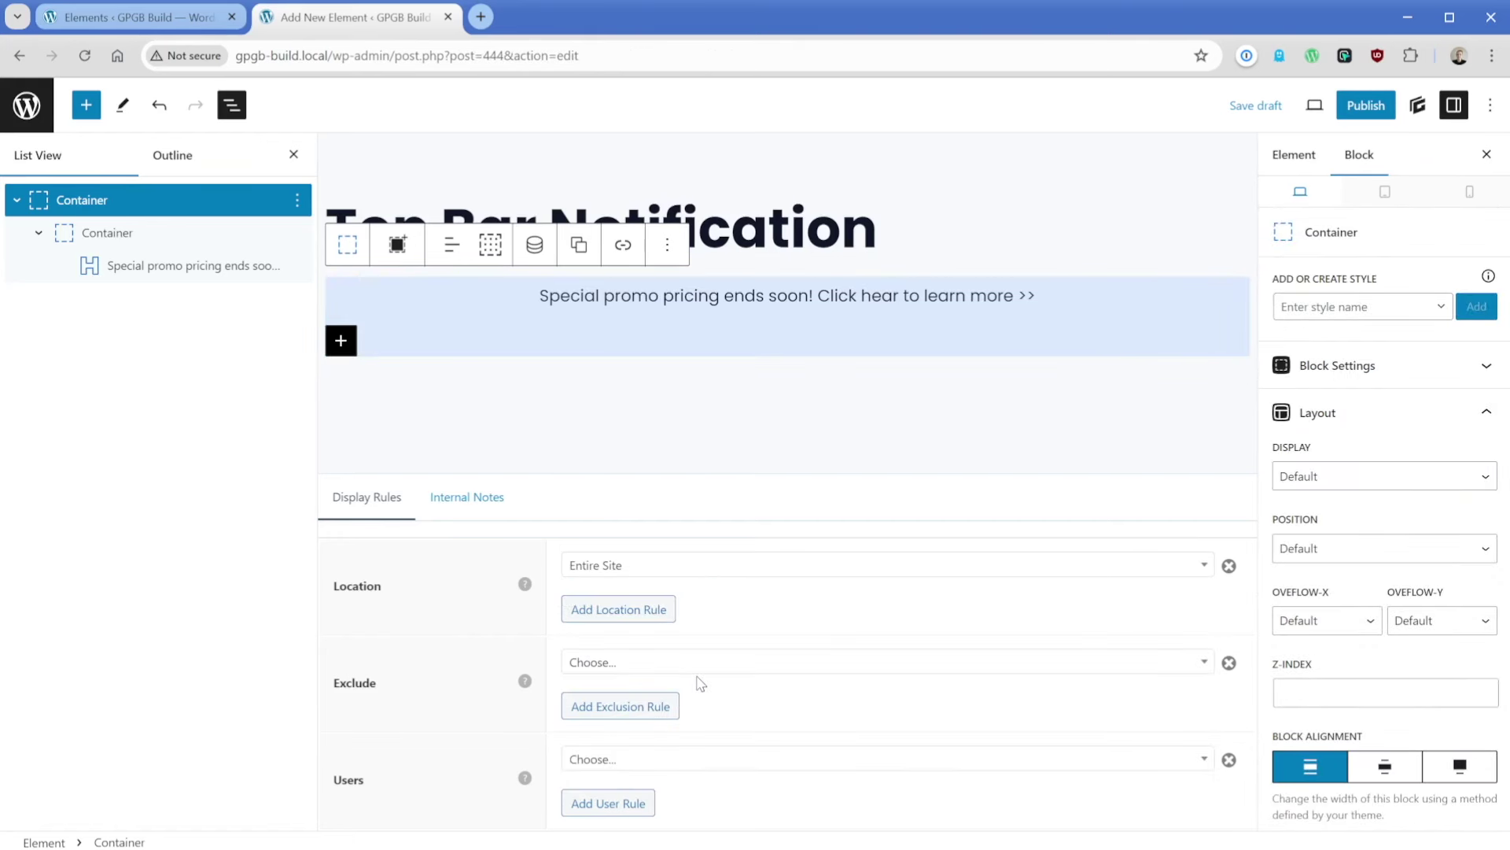
{"action": "left_click", "coordinate": [744, 674]}
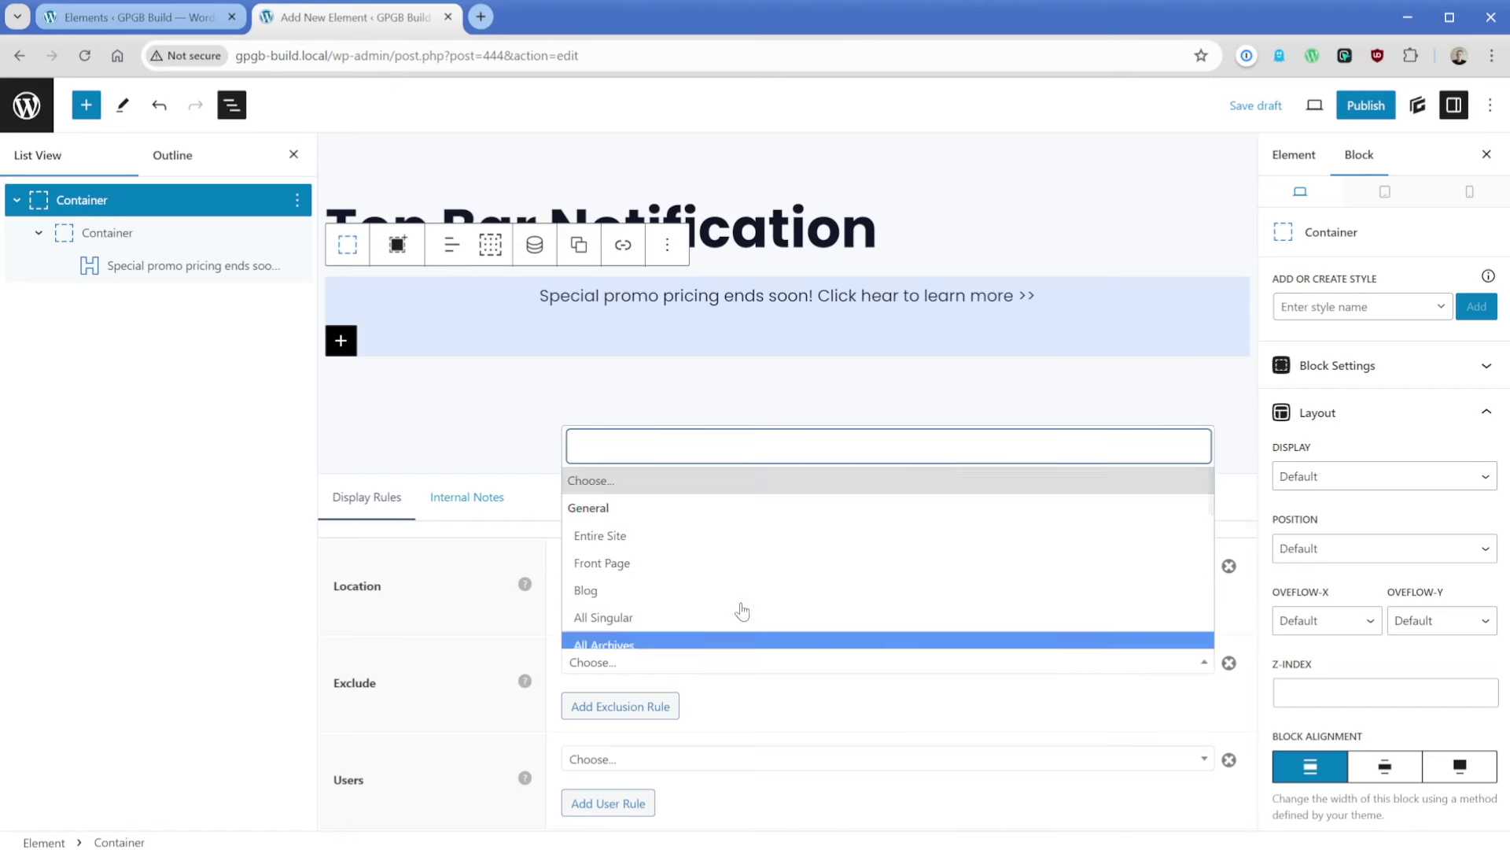
{"action": "scroll", "coordinate": [740, 588], "scroll_direction": "down", "scroll_amount": 5}
{"action": "scroll", "coordinate": [740, 582], "scroll_direction": "down", "scroll_amount": 4}
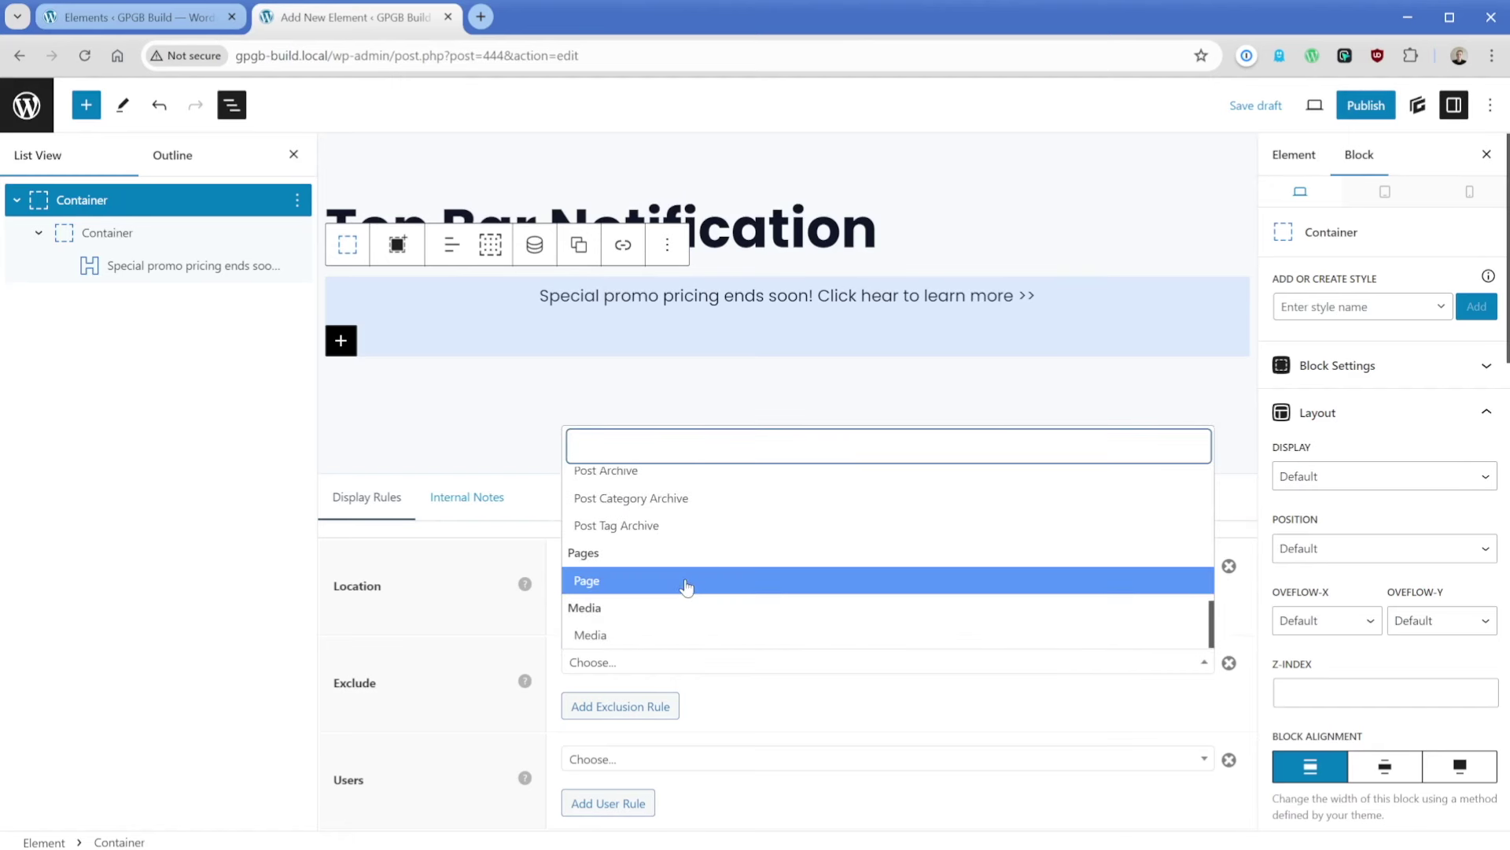
{"action": "left_click", "coordinate": [688, 583]}
{"action": "left_click", "coordinate": [976, 673]}
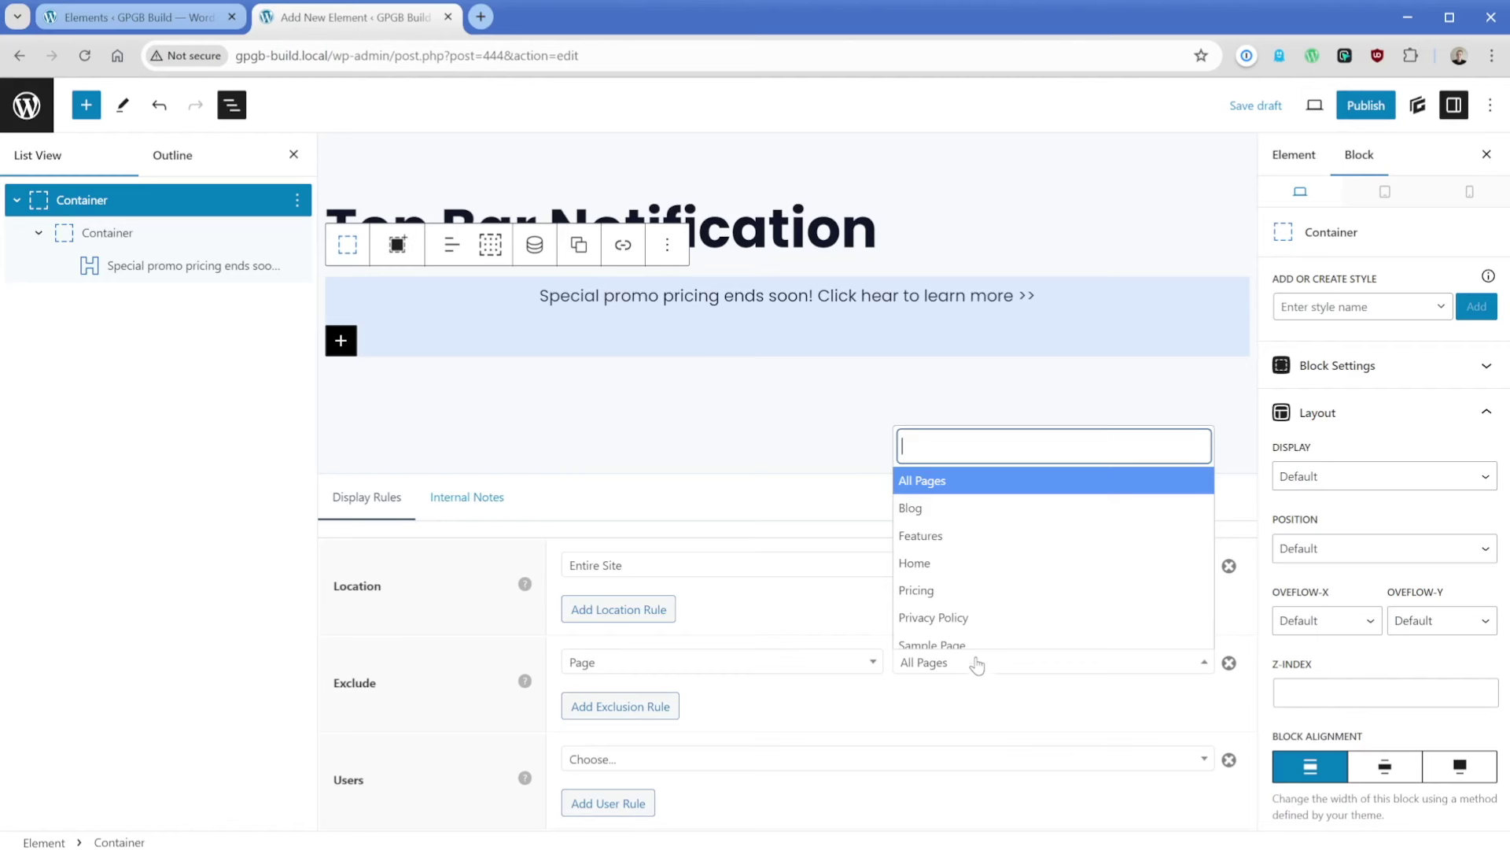
{"action": "left_click", "coordinate": [954, 537]}
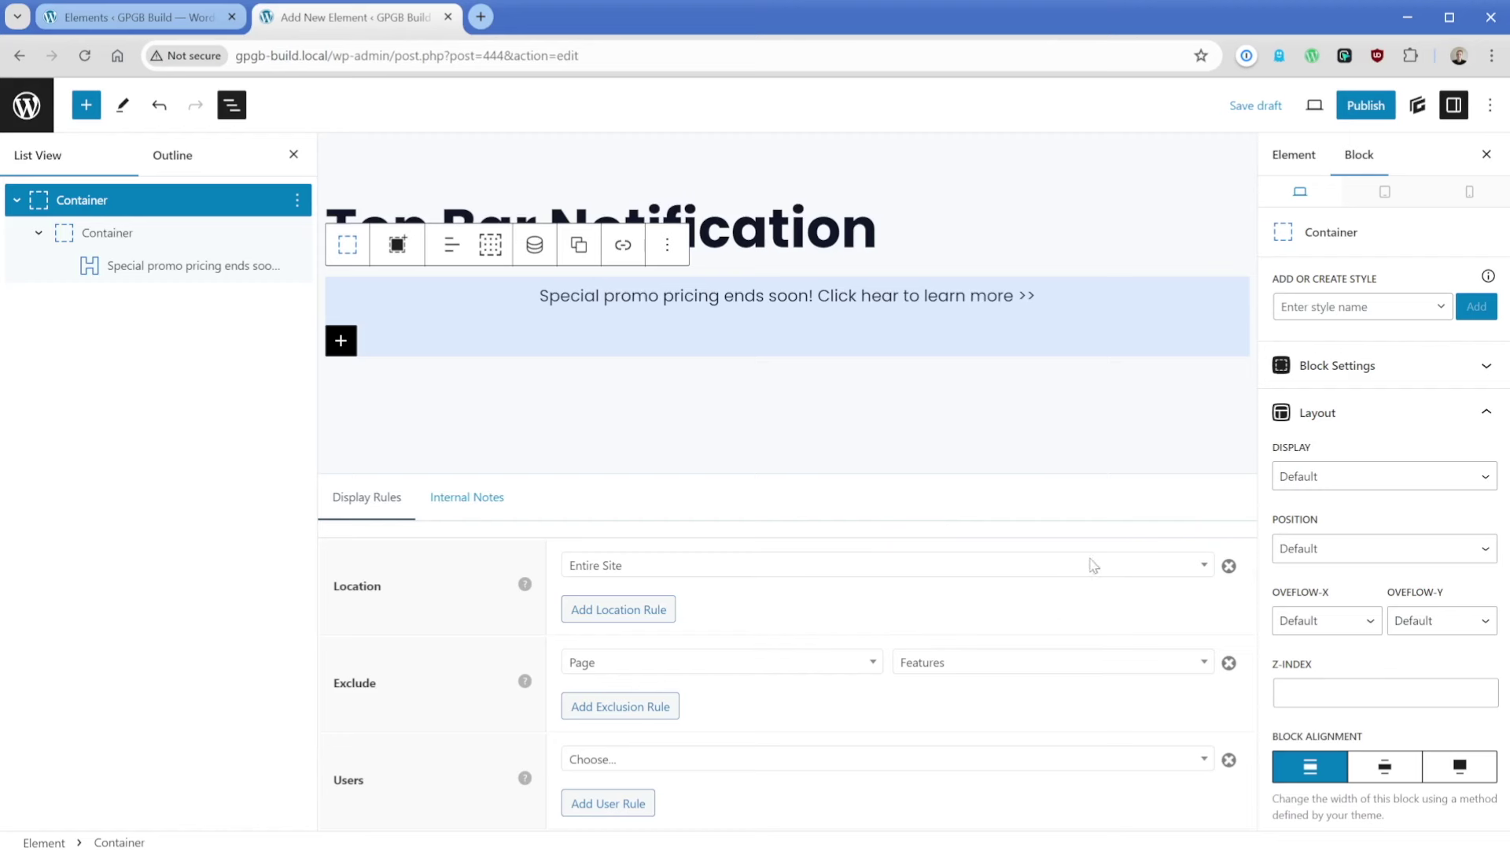
Make the Top Bar Notification a Hook at before_header, publish it, and bring up the Elements list.
{"action": "left_click", "coordinate": [1293, 155]}
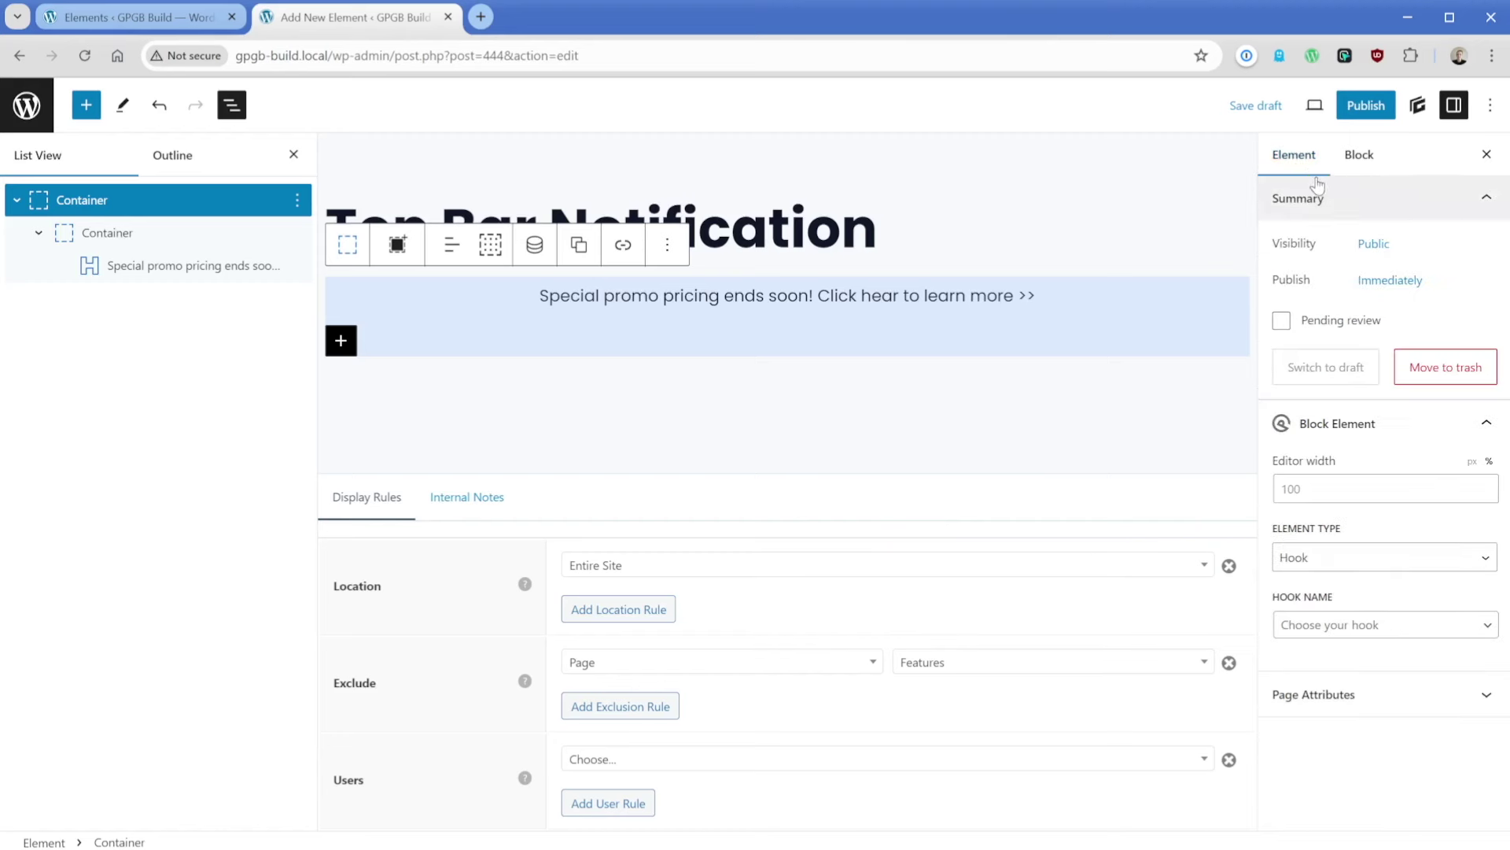
{"action": "left_click", "coordinate": [1339, 563]}
{"action": "left_click", "coordinate": [1339, 582]}
{"action": "left_click", "coordinate": [1369, 625]}
{"action": "type", "text": "before_he"}
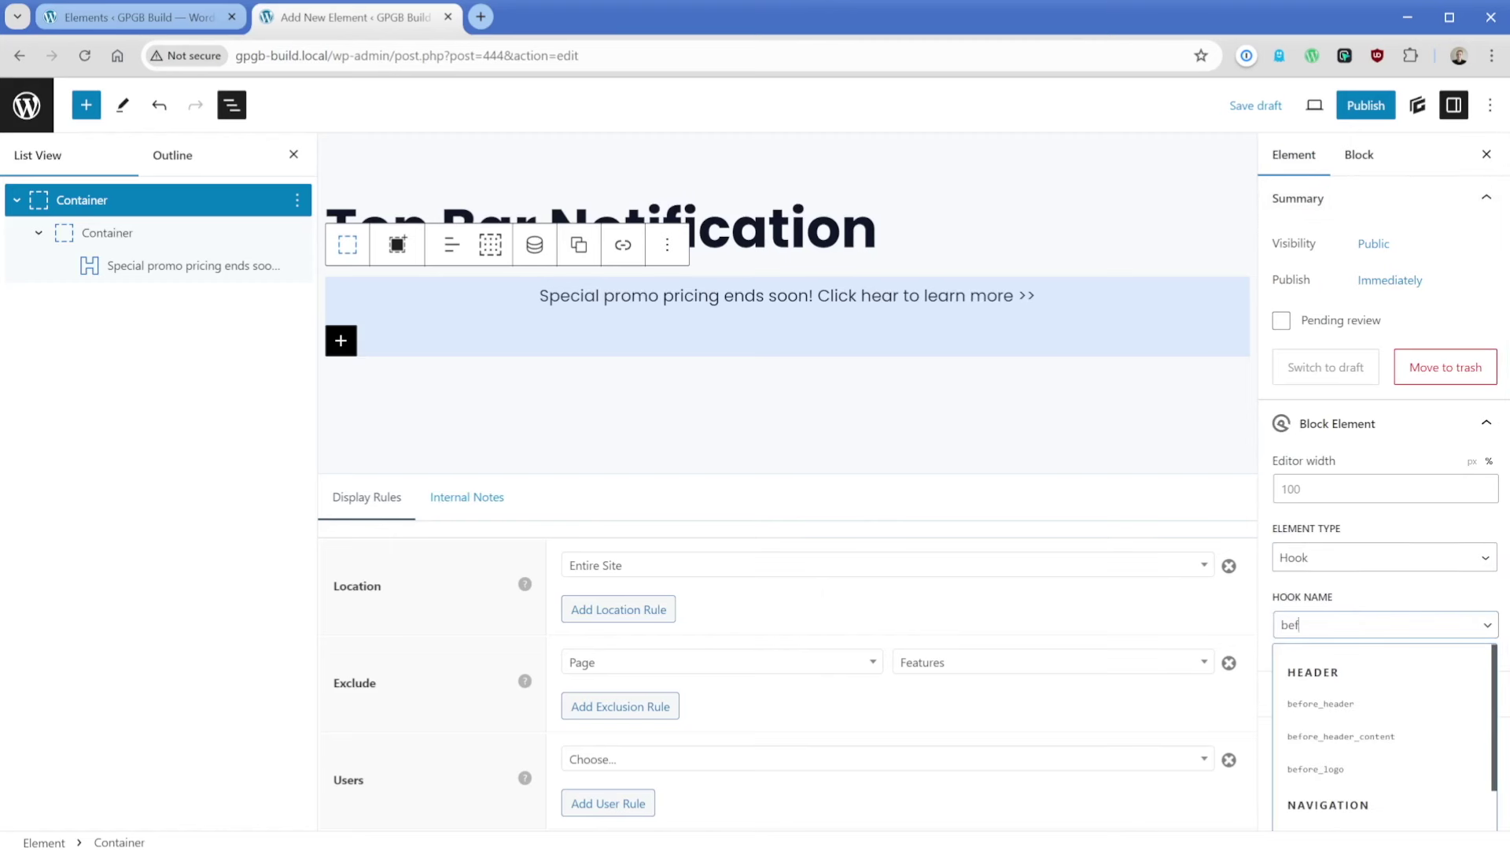
{"action": "left_click", "coordinate": [1338, 704]}
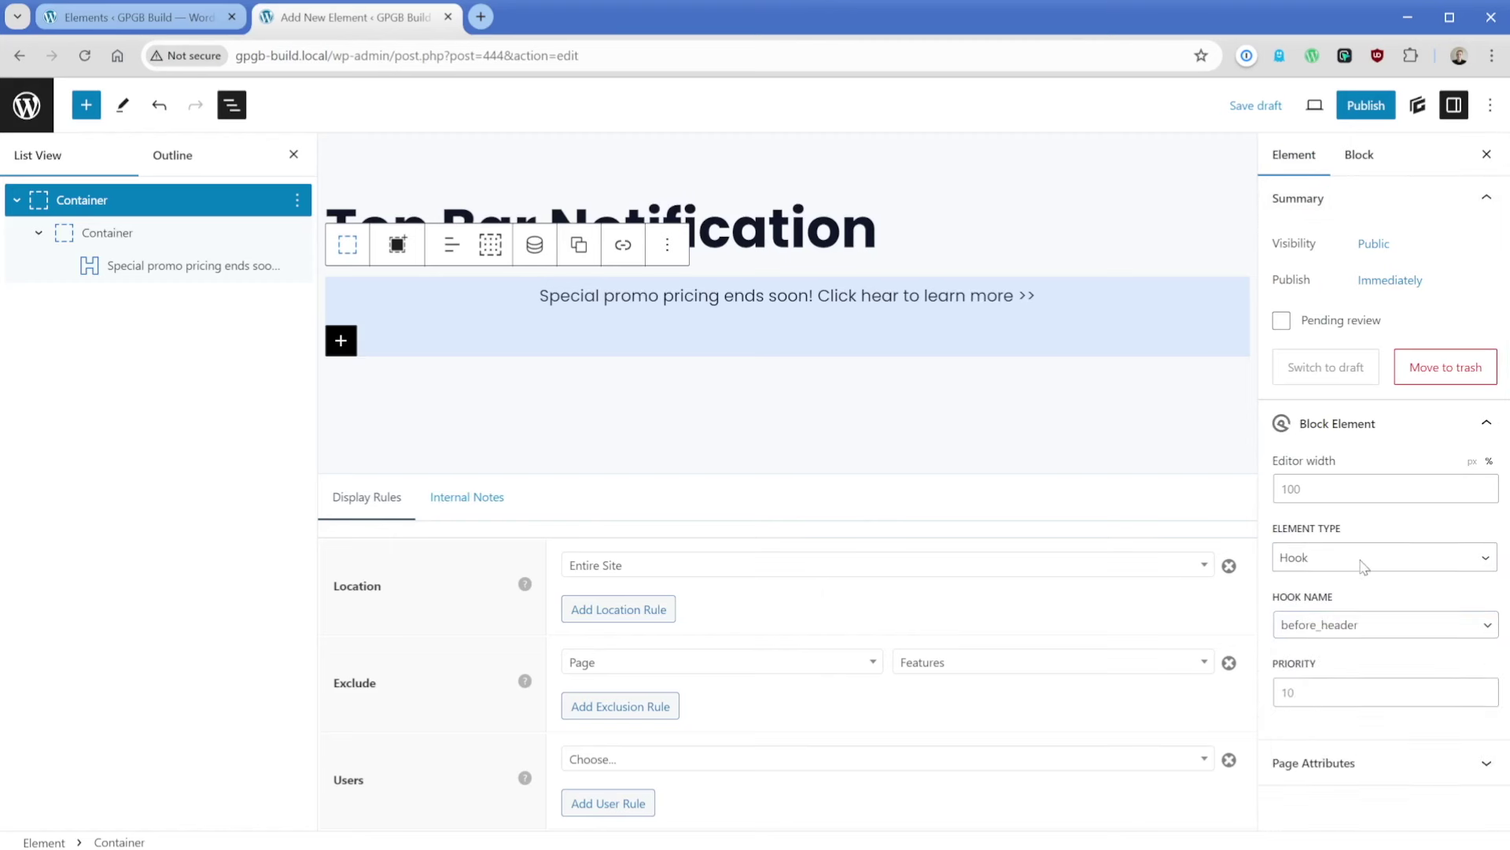
{"action": "left_click", "coordinate": [1366, 105]}
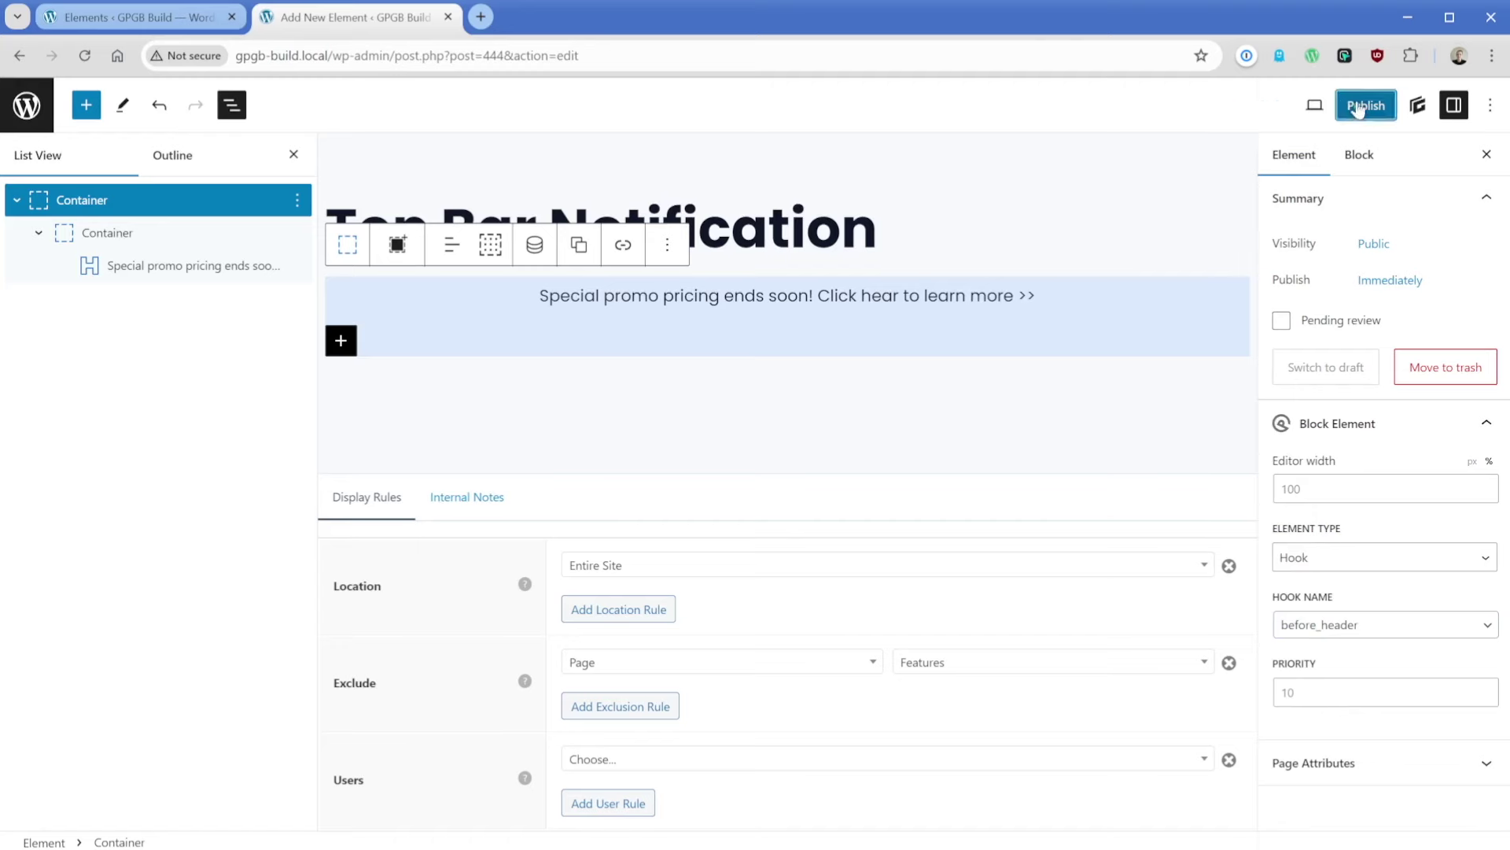
{"action": "left_click", "coordinate": [27, 105], "text": "ctrl+shift"}
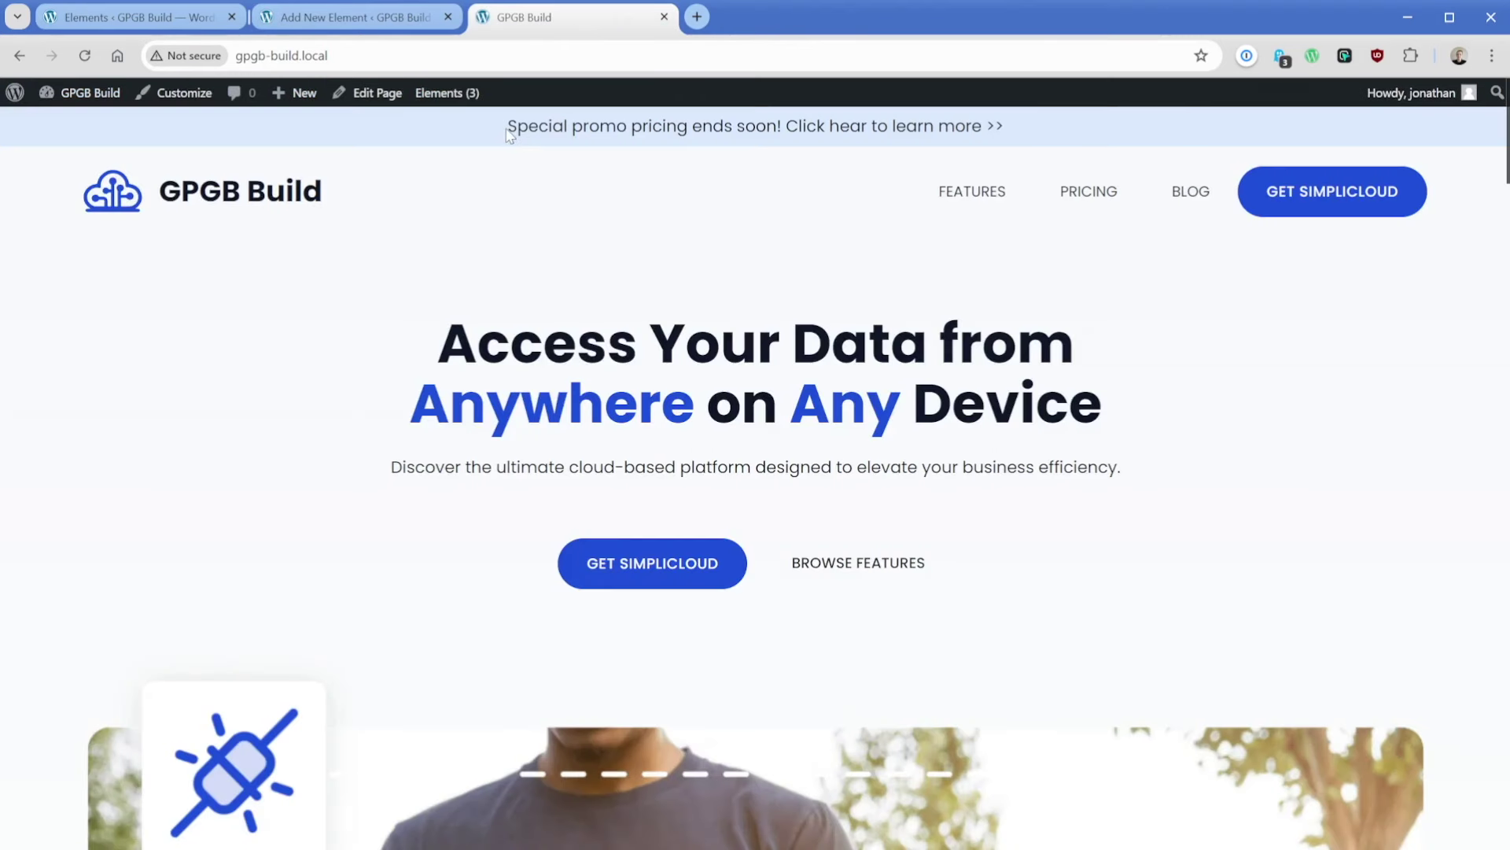
Visit the Pricing, Blog and Features pages to confirm the promo bar is hidden on Features.
{"action": "left_click_drag", "start_coordinate": [507, 126], "coordinate": [1015, 130]}
{"action": "left_click", "coordinate": [1023, 141]}
{"action": "left_click", "coordinate": [1087, 192]}
{"action": "left_click", "coordinate": [1377, 195]}
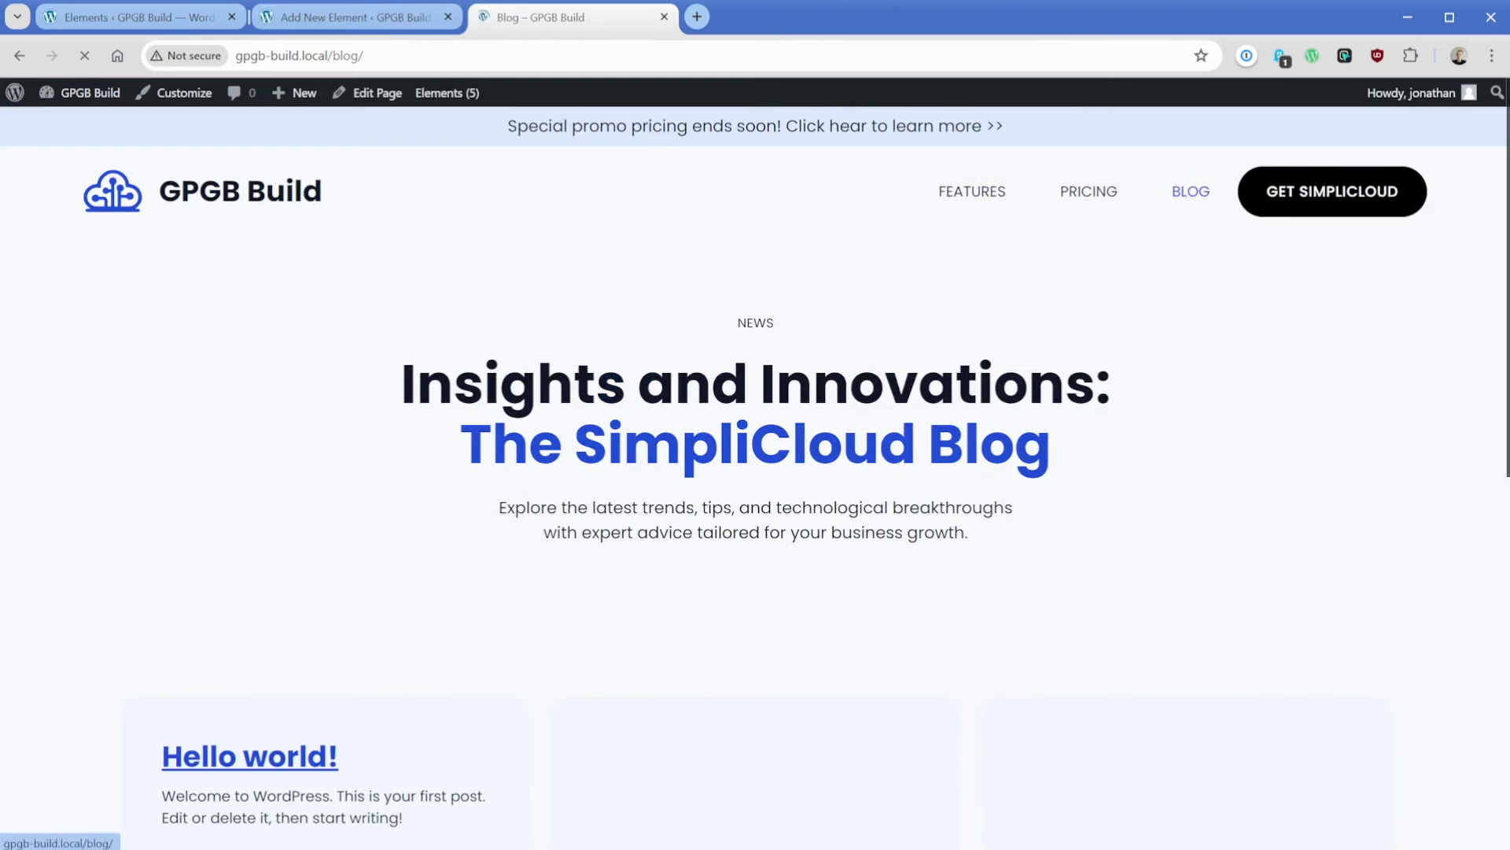
{"action": "left_click", "coordinate": [976, 196]}
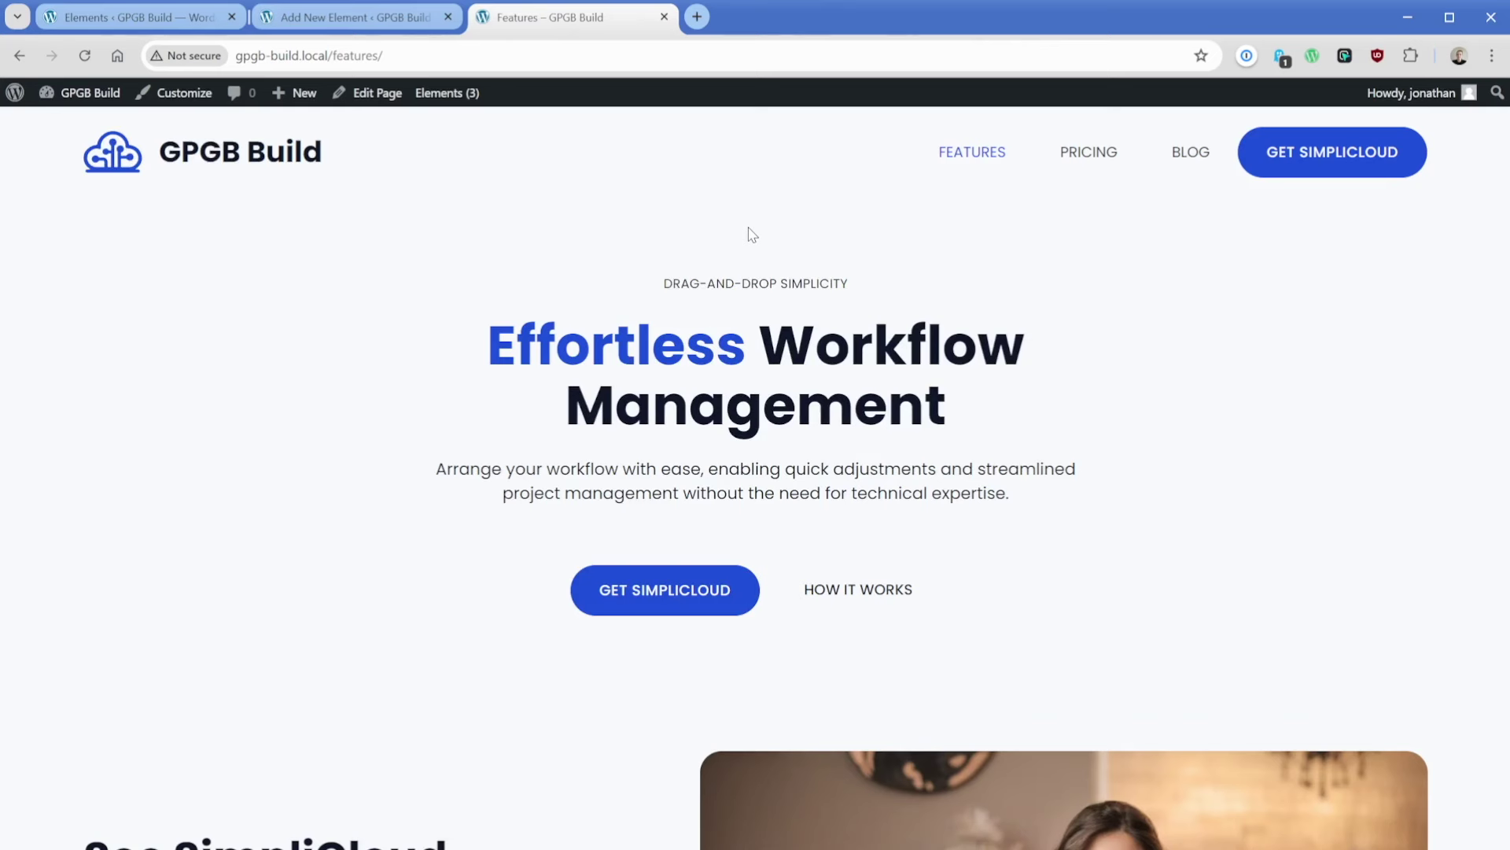
Go back to the home page via the GPGB Build logo.
{"action": "left_click", "coordinate": [253, 162]}
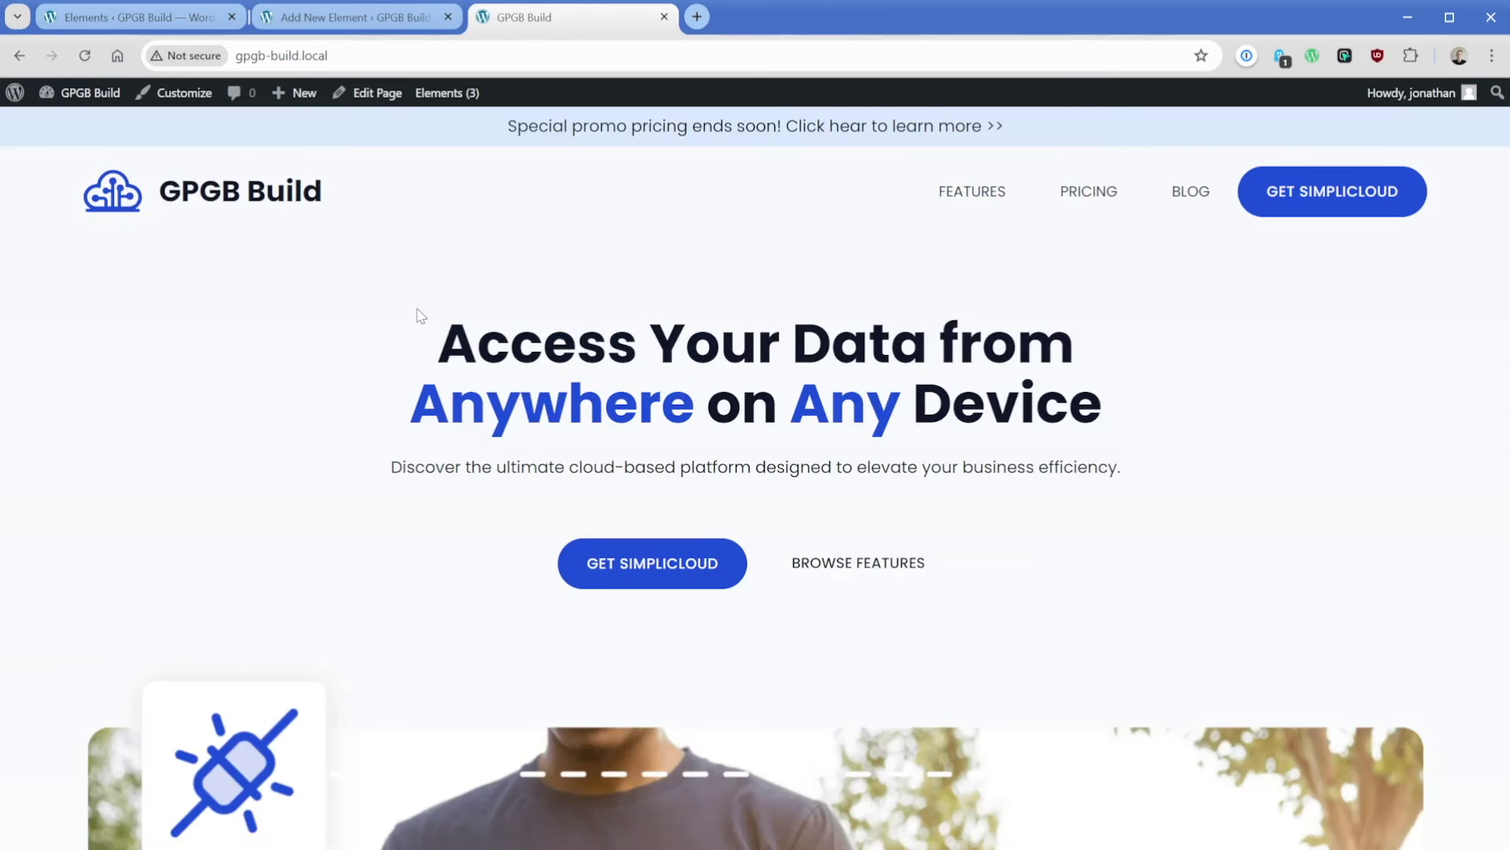